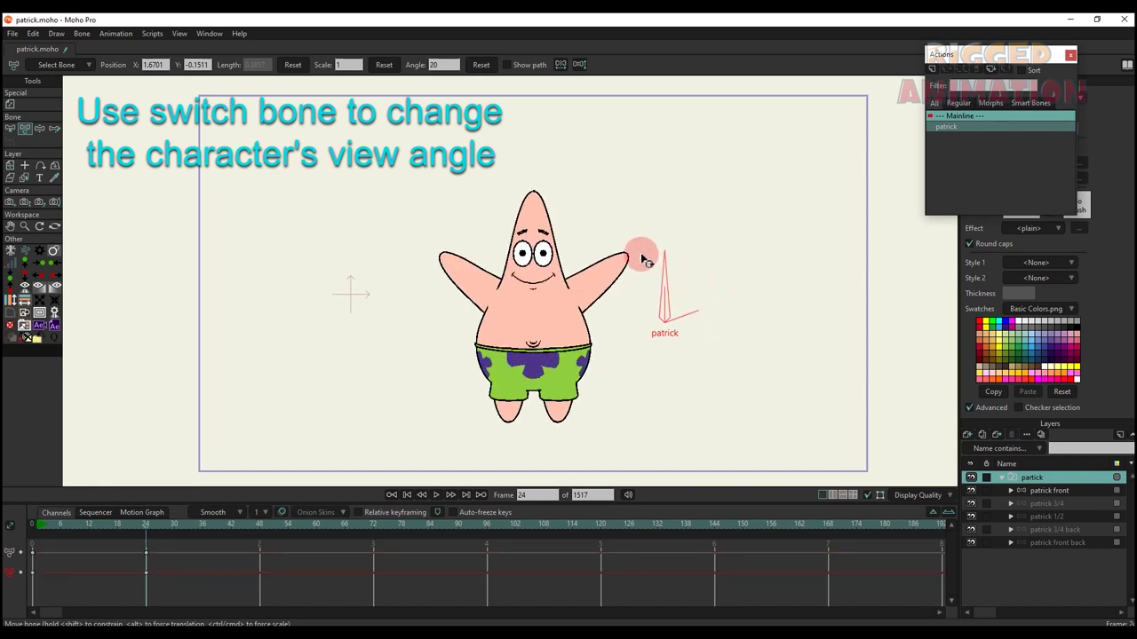
- Delete all keyframes of the patrick switch bone and select the patrick front layer for posing
drag(189, 585, 7, 485)
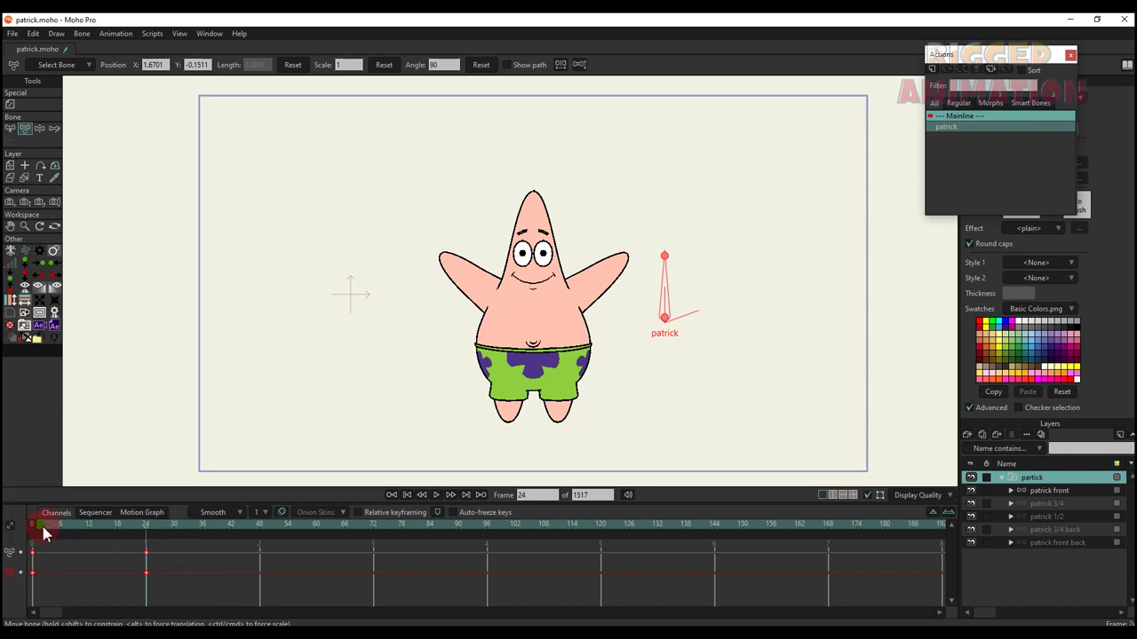
key(Delete)
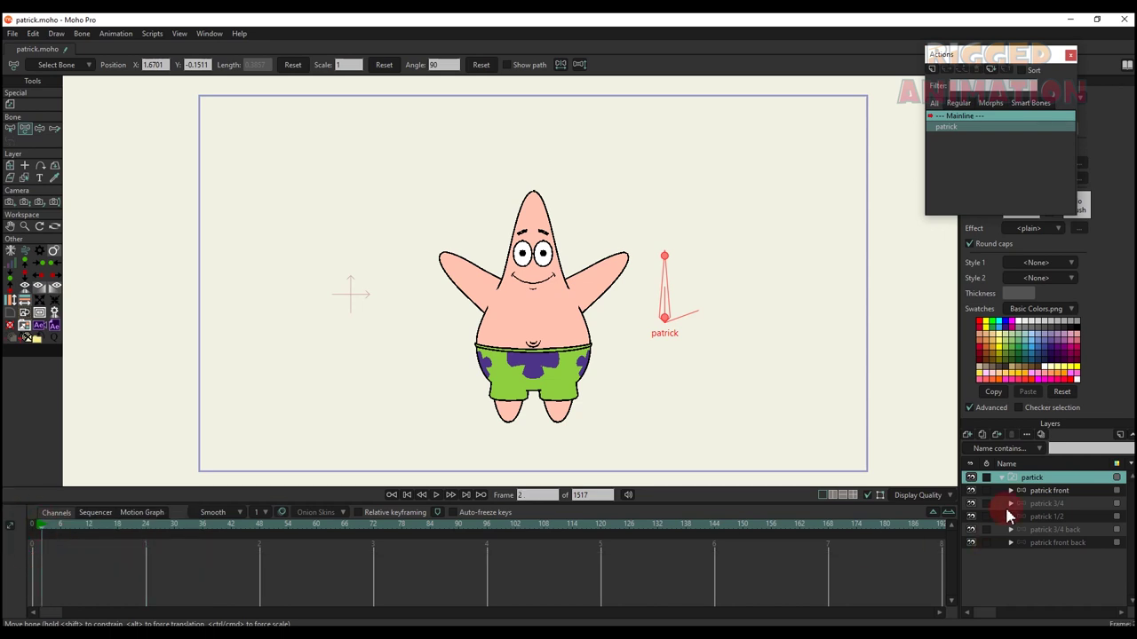
click(1043, 490)
scroll(436, 244, up, 2)
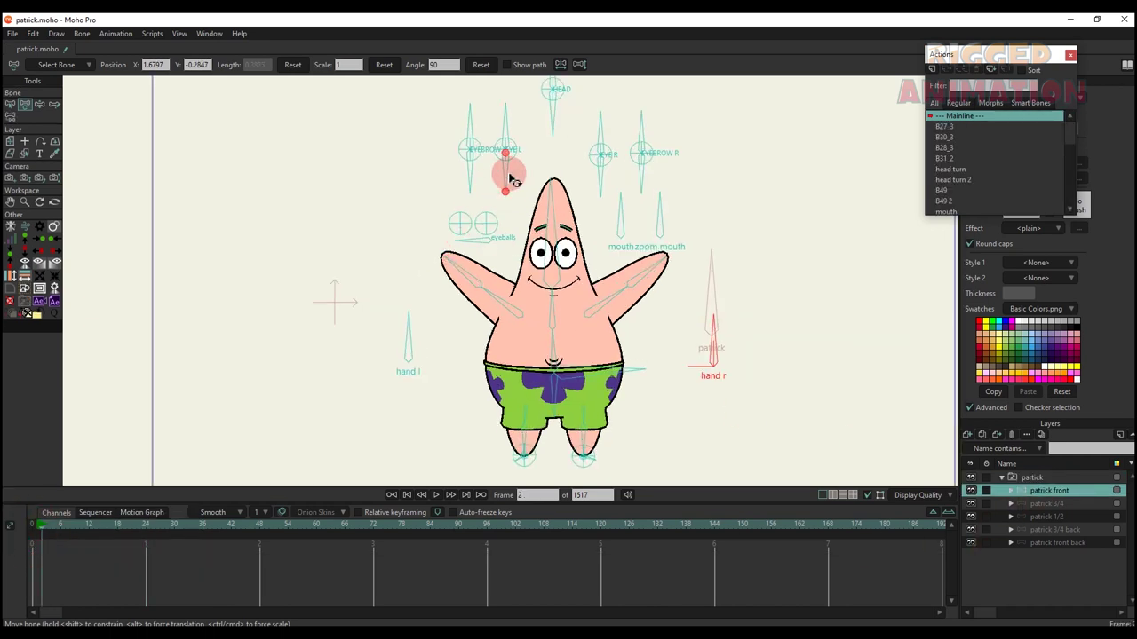
- Rotate the HEAD smart bone to turn the character, and reset the bone's angle
drag(509, 177, 516, 209)
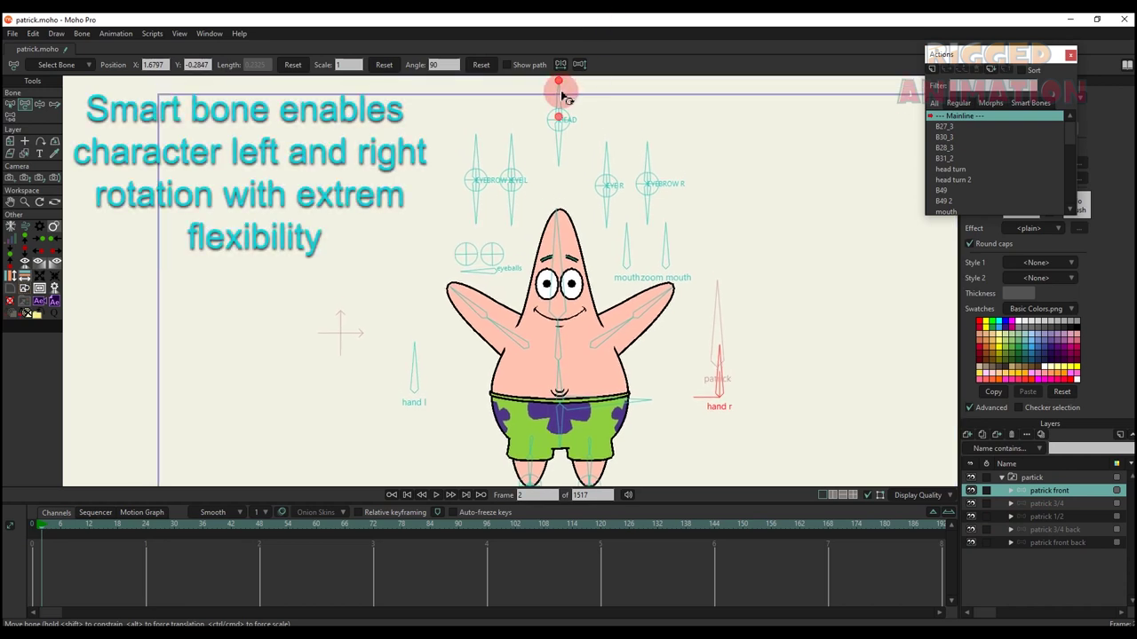
drag(561, 96, 649, 124)
click(481, 64)
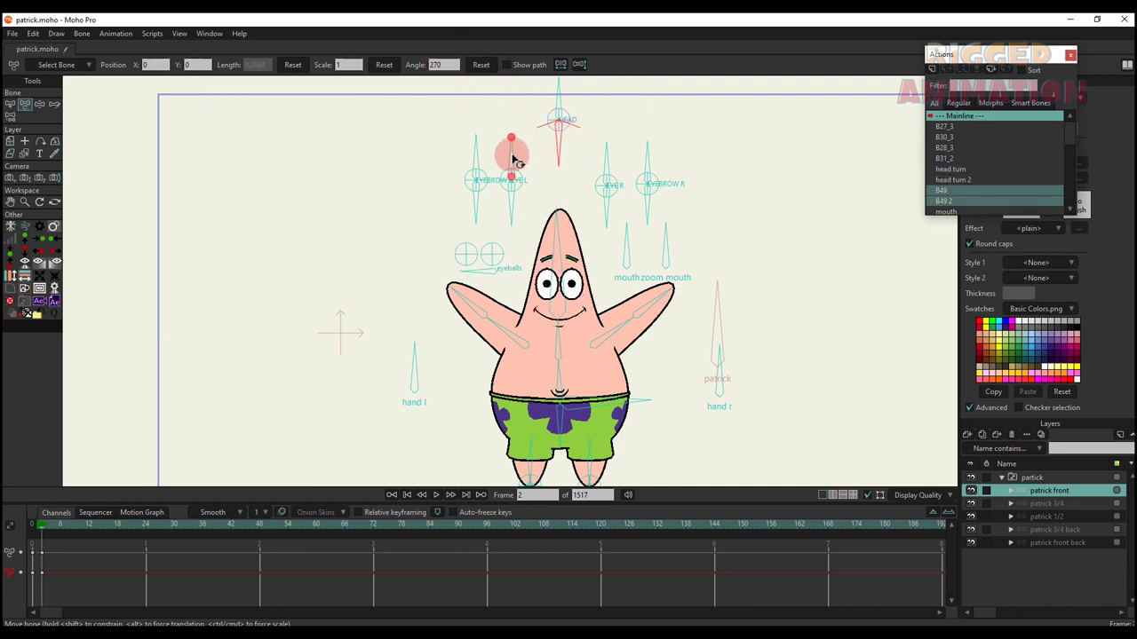
- Rotate the EYE L smart bones through several eye types, including the sparkling pupil and the dollar sign
mouse_move(502, 166)
mouse_down()
mouse_move(494, 171)
mouse_move(545, 145)
mouse_move(485, 158)
mouse_up()
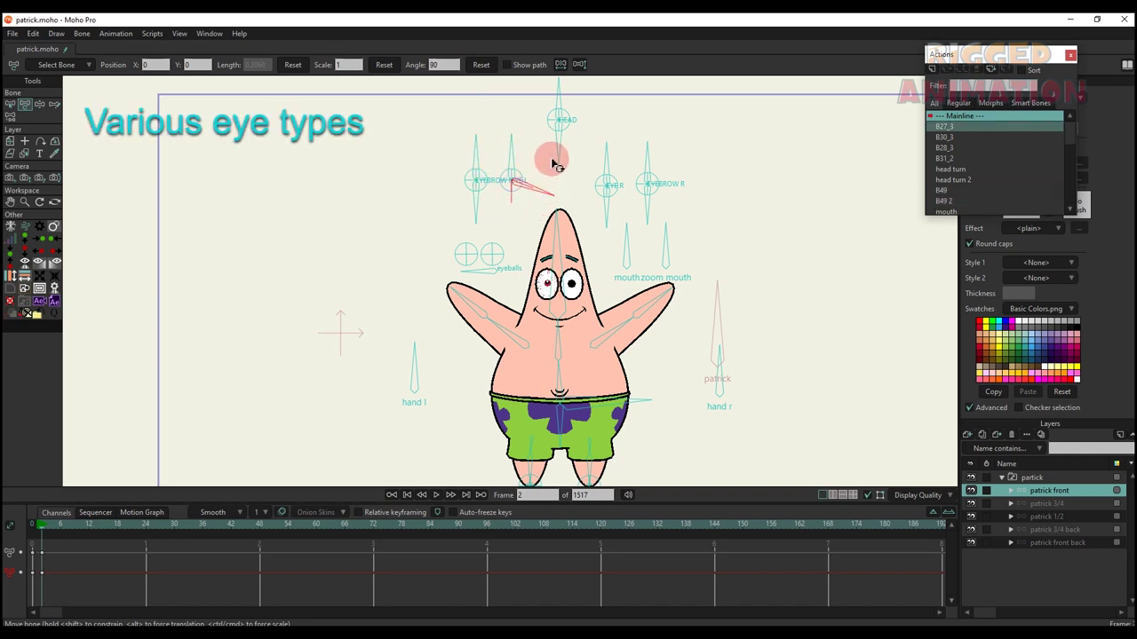
scroll(519, 203, up, 5)
mouse_move(524, 220)
mouse_down()
mouse_move(505, 223)
mouse_move(539, 214)
mouse_move(580, 157)
mouse_move(528, 229)
mouse_up()
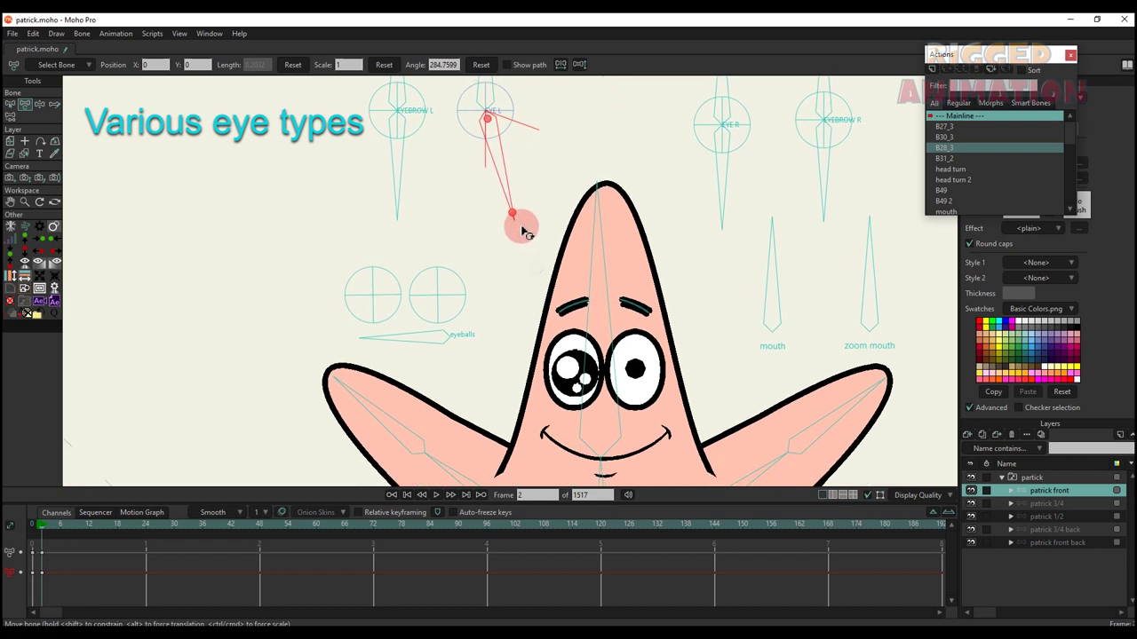
drag(515, 223, 517, 187)
key(space)
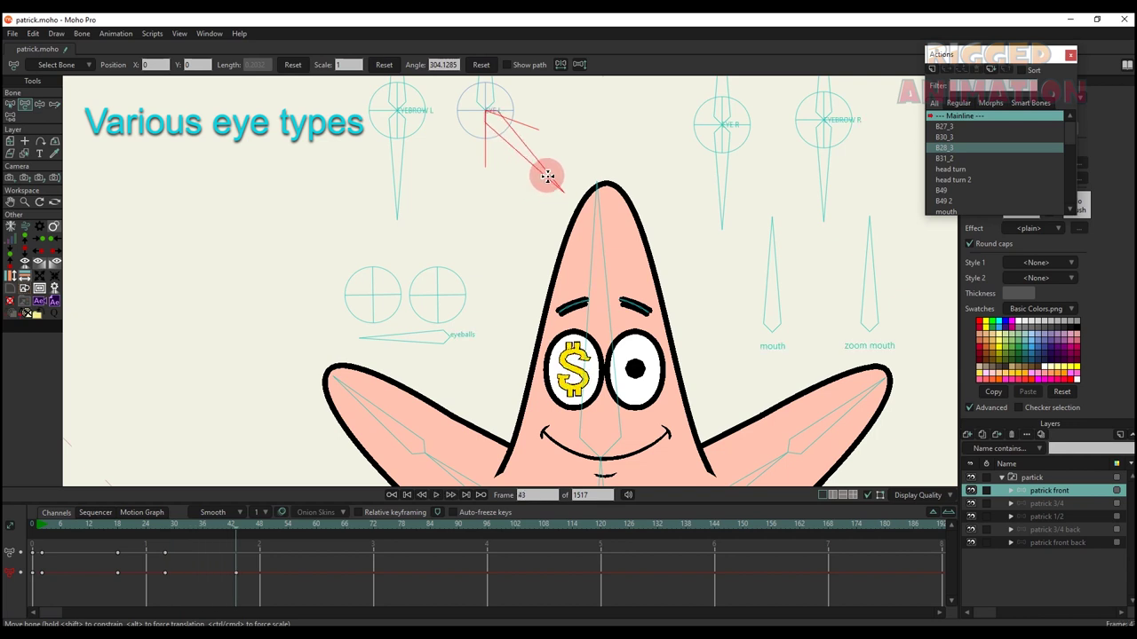
- Rotate the lower EYE L bone further while starting and stopping playback, ending on the dollar-sign pupil
drag(548, 176, 604, 101)
key(space)
key(space)
key(space)
drag(588, 144, 578, 179)
- Set both eyes to the heart type with the lower EYE R and EYE L bones, and delete the resulting keyframes
click(818, 158)
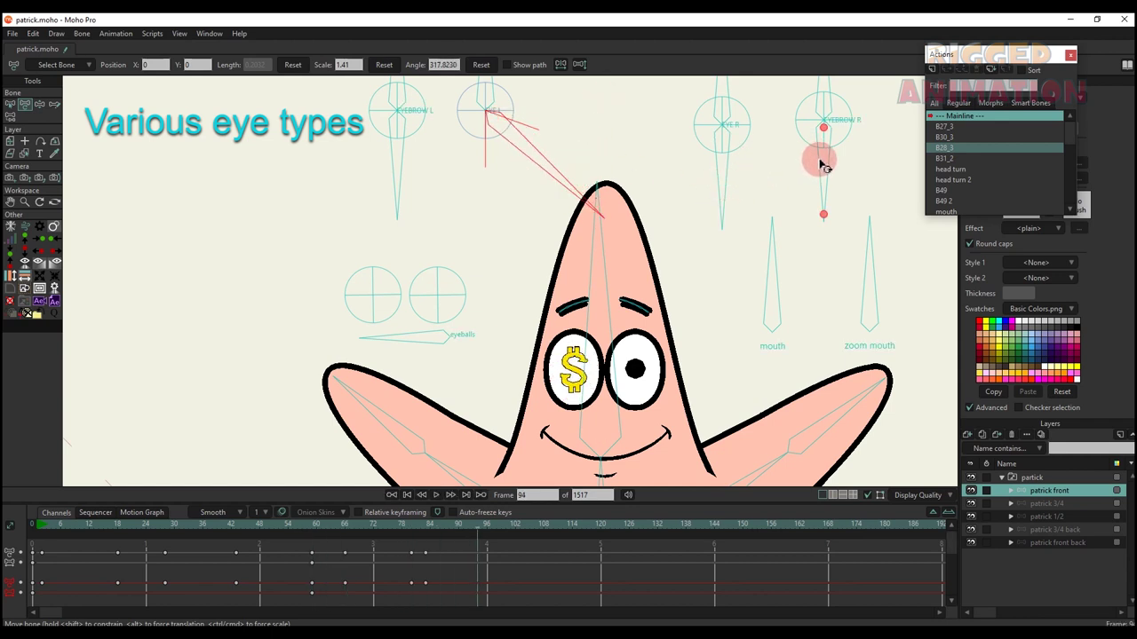
drag(727, 185, 766, 168)
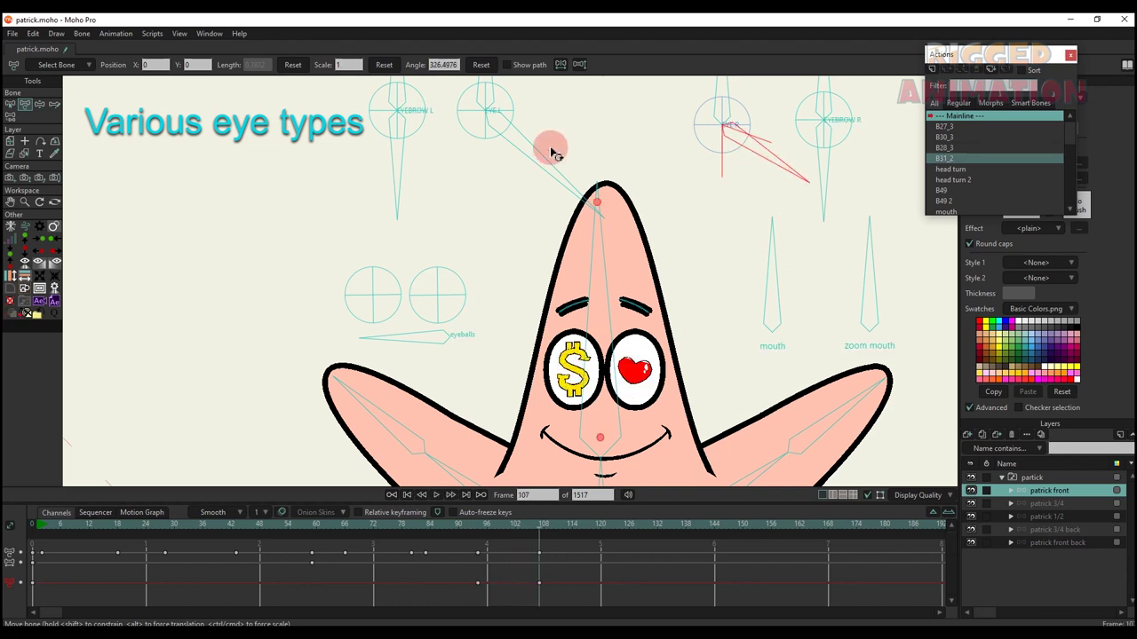
drag(551, 147, 562, 166)
key(space)
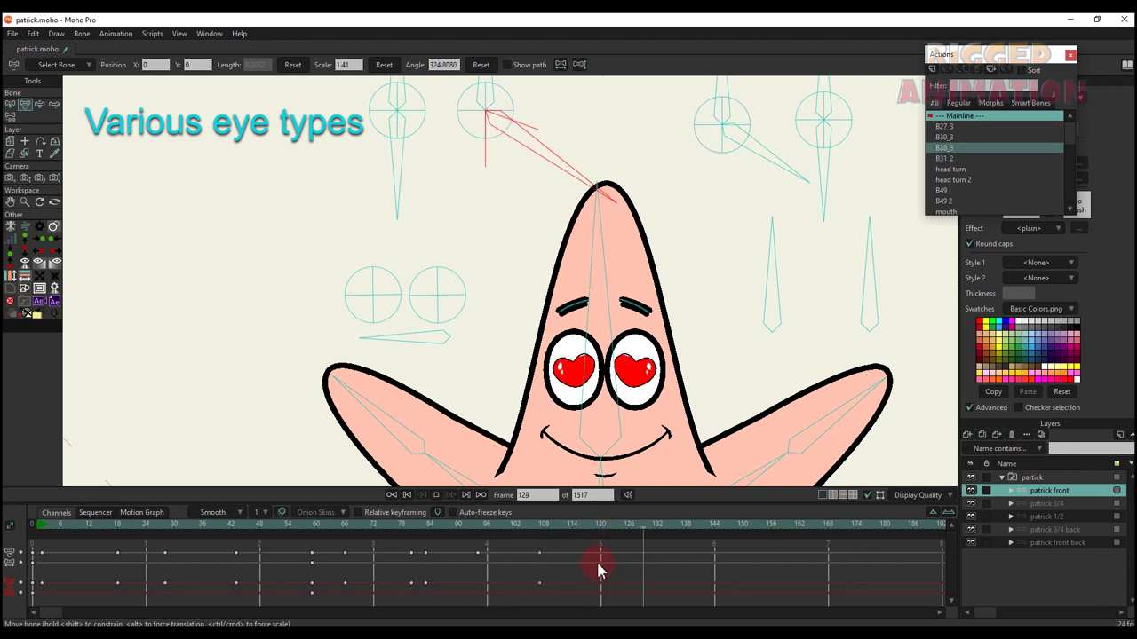
key(space)
drag(598, 588, 7, 417)
key(Delete)
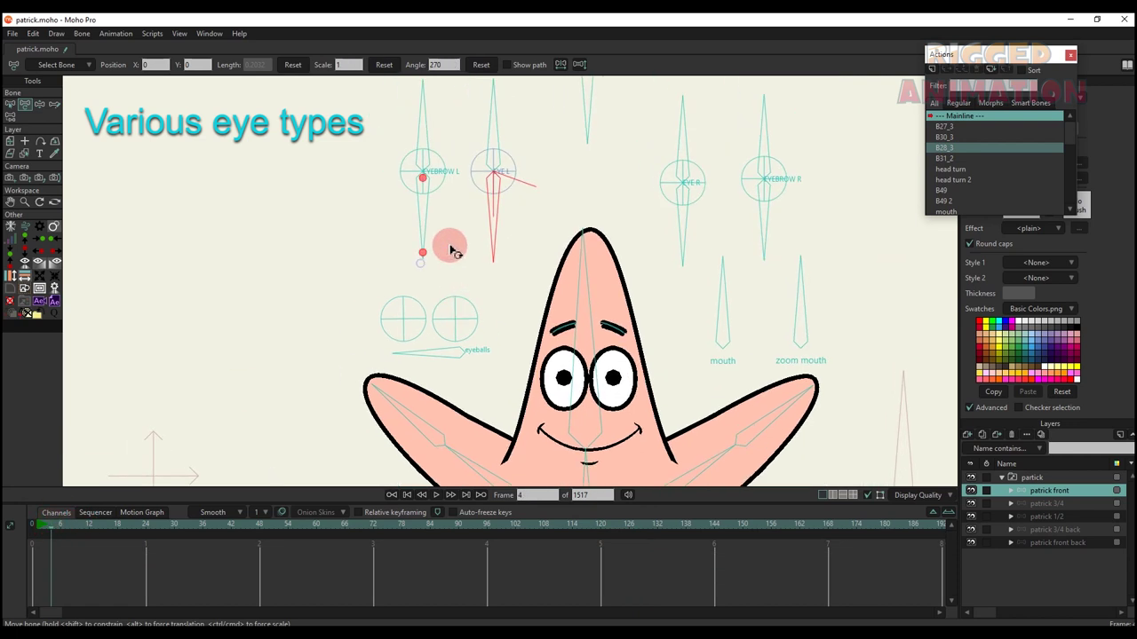
- Rotate the upper EYEBROW L and EYEBROW R bones to angle both eyebrows into an angry frown
drag(423, 119, 368, 182)
drag(761, 140, 698, 122)
drag(704, 168, 725, 129)
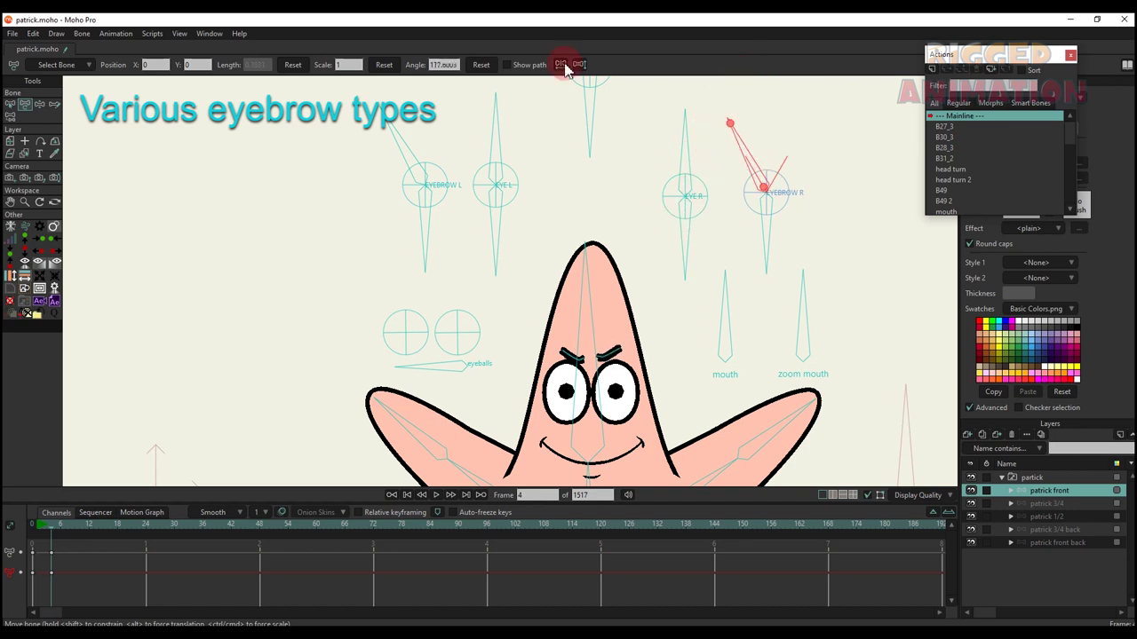
- Reset the upper eyebrow bones, and rotate the lower EYEBROW R bone to 240° and the lower EYEBROW L bone to 300°
click(481, 66)
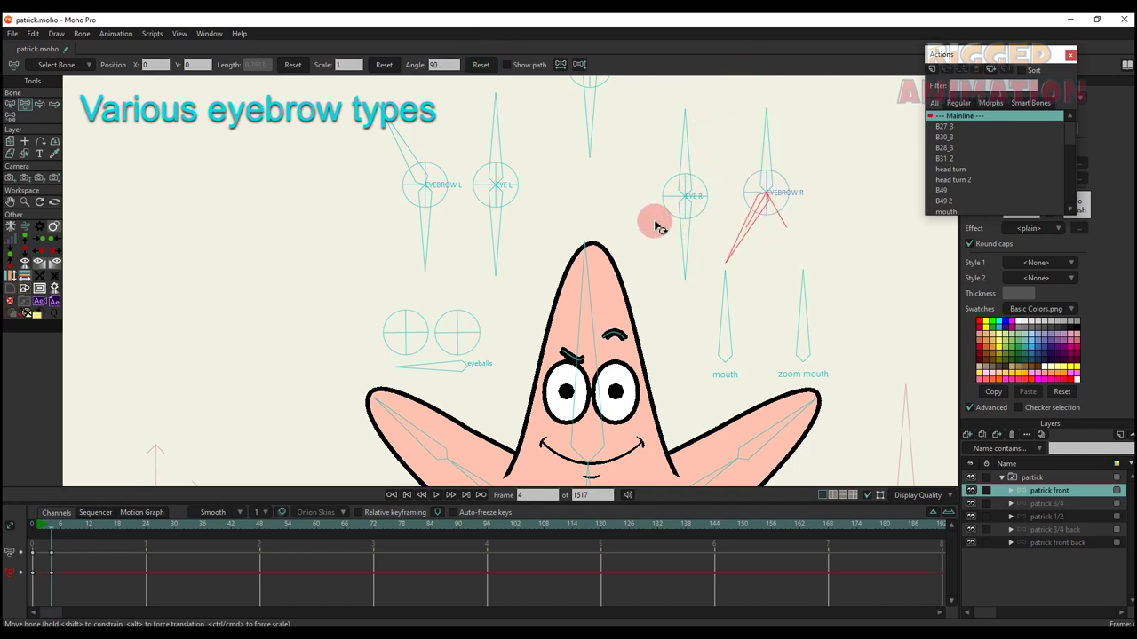
drag(471, 216, 437, 104)
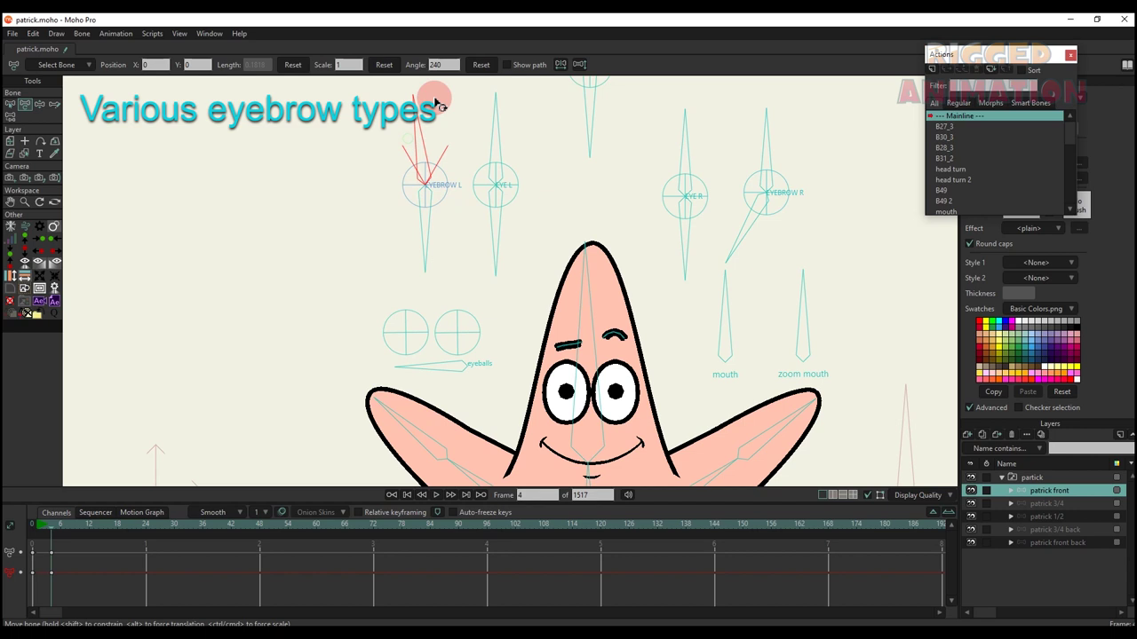
click(491, 66)
drag(423, 215, 495, 201)
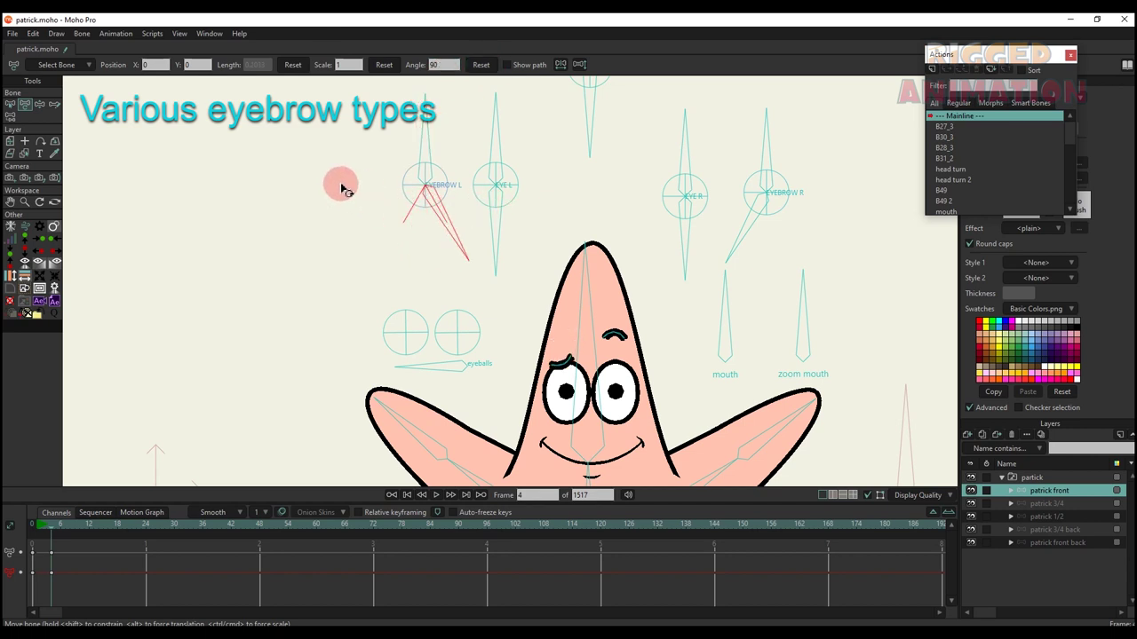
drag(341, 188, 359, 196)
drag(419, 223, 522, 228)
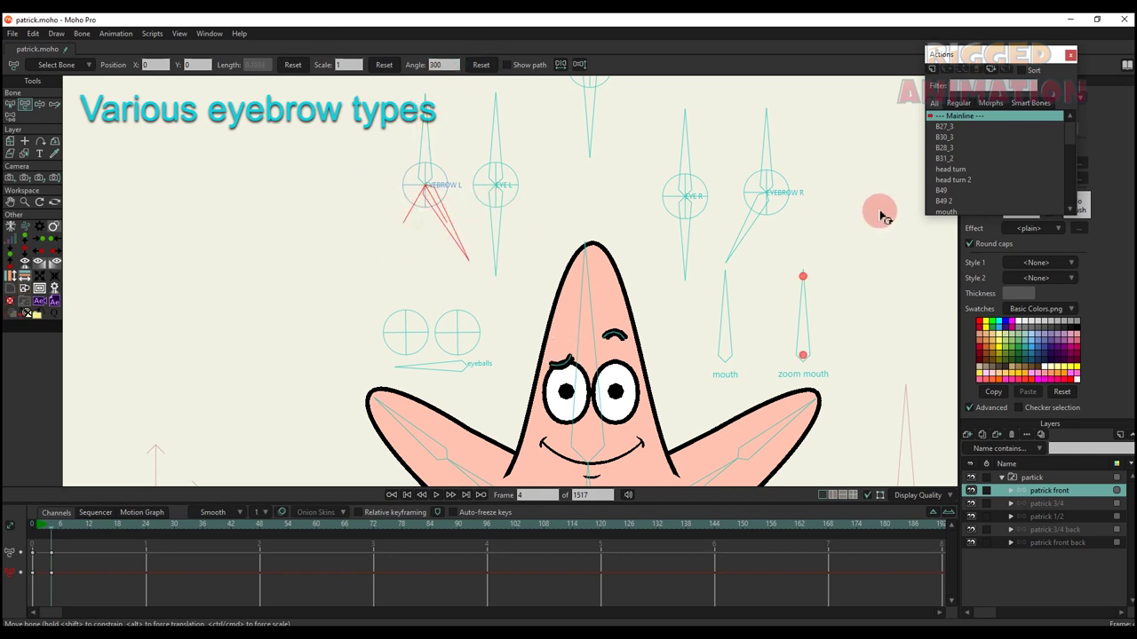
- Rotate the lower EYEBROW R bone to 300° to lower that brow, and reset its angle
drag(763, 239, 951, 187)
click(530, 78)
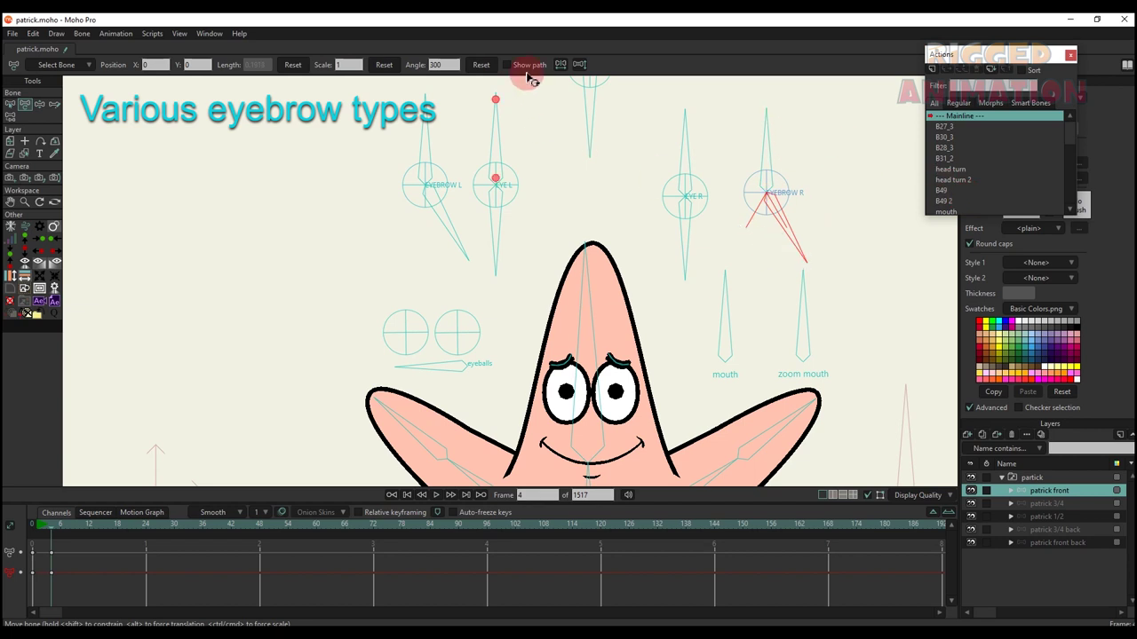
click(486, 70)
- Rotate the lower EYEBROW L and EYEBROW R bones to 240° to arch both brows, and reset their angles
drag(447, 229, 363, 227)
click(484, 69)
drag(767, 243, 631, 227)
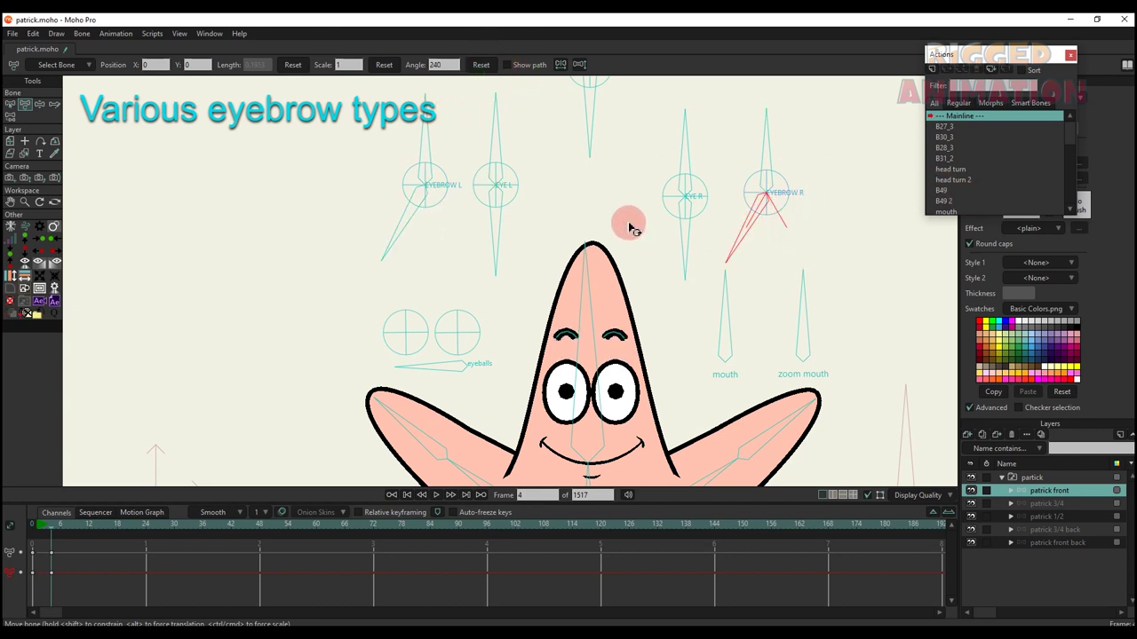
click(480, 64)
click(400, 246)
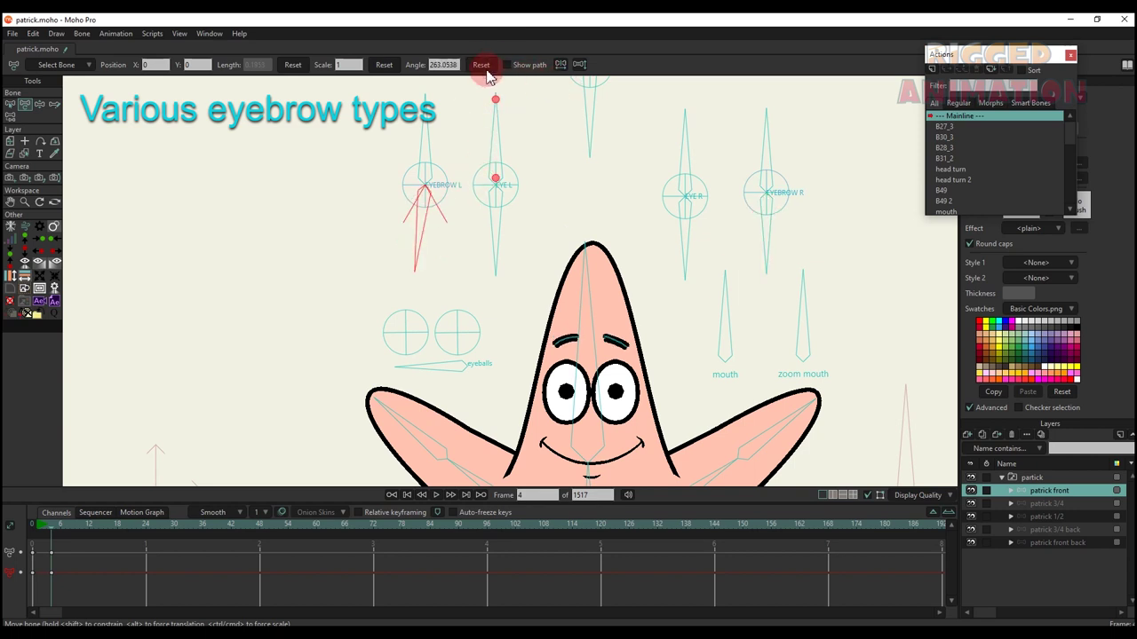
click(480, 64)
- Rotate the upper EYEBROW L and EYEBROW R bones to 120° for a frown, and reset the EYEBROW R angle
drag(429, 140, 391, 124)
drag(748, 119, 677, 256)
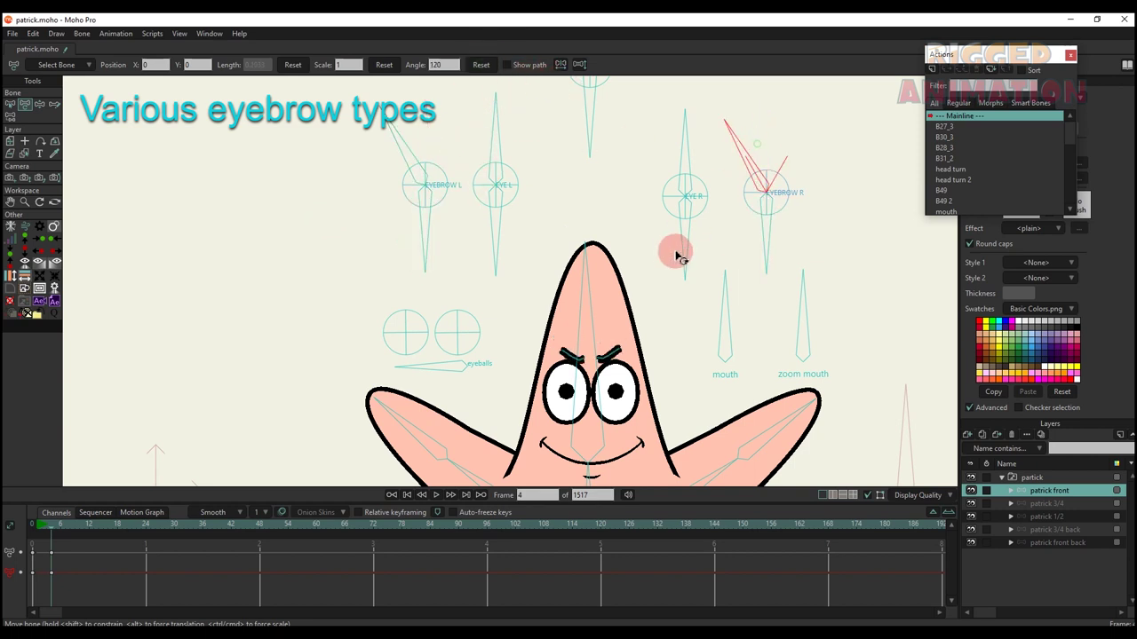
click(489, 70)
- Rotate the upper EYEBROW L and EYEBROW R bones to 60° for a worried look, and reset both angles
drag(408, 124, 574, 247)
click(491, 66)
drag(752, 164, 799, 133)
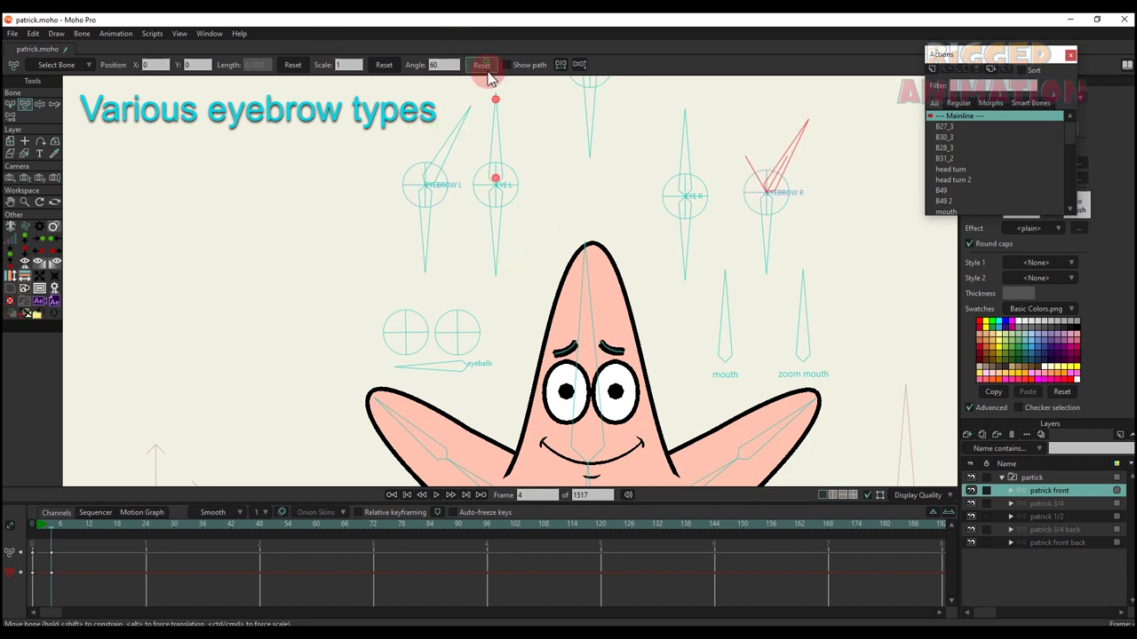
click(486, 69)
click(464, 126)
click(482, 68)
- Set the lower EYEBROW L bone to 300° and the lower EYEBROW R bone to 240°, and delete the eyebrow keyframes
drag(436, 233, 533, 174)
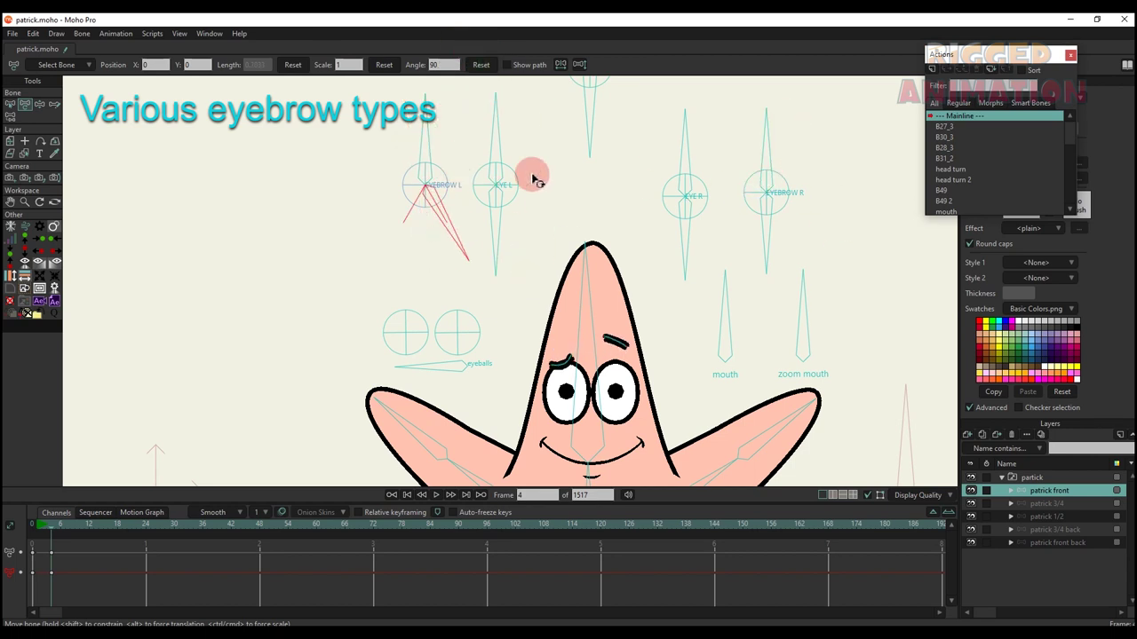
drag(756, 127, 854, 203)
drag(895, 168, 621, 191)
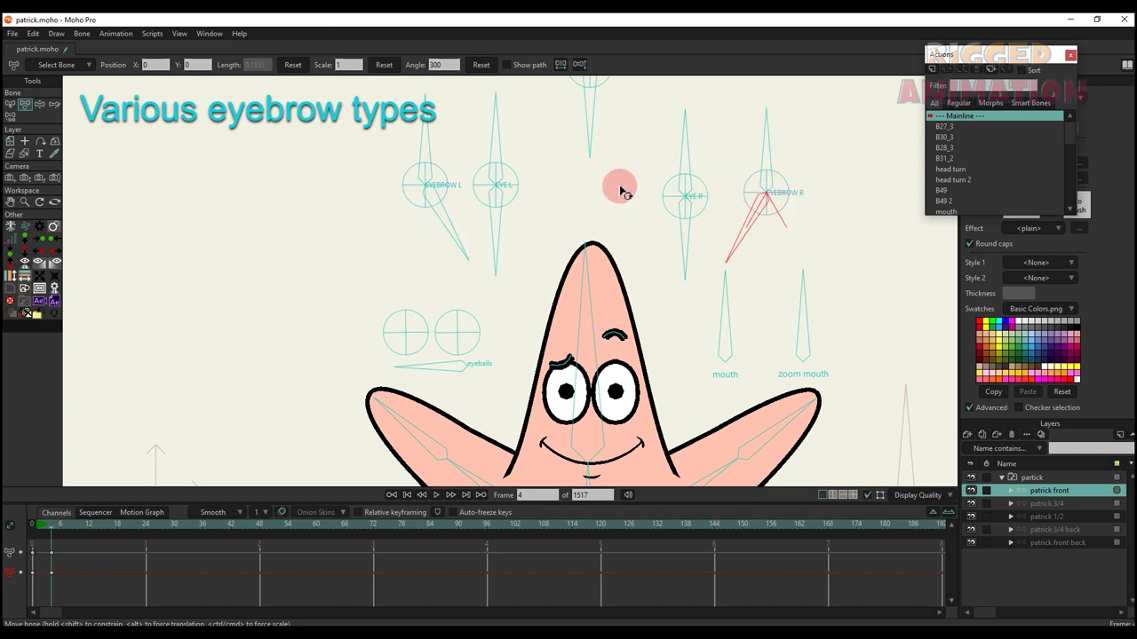
key(Delete)
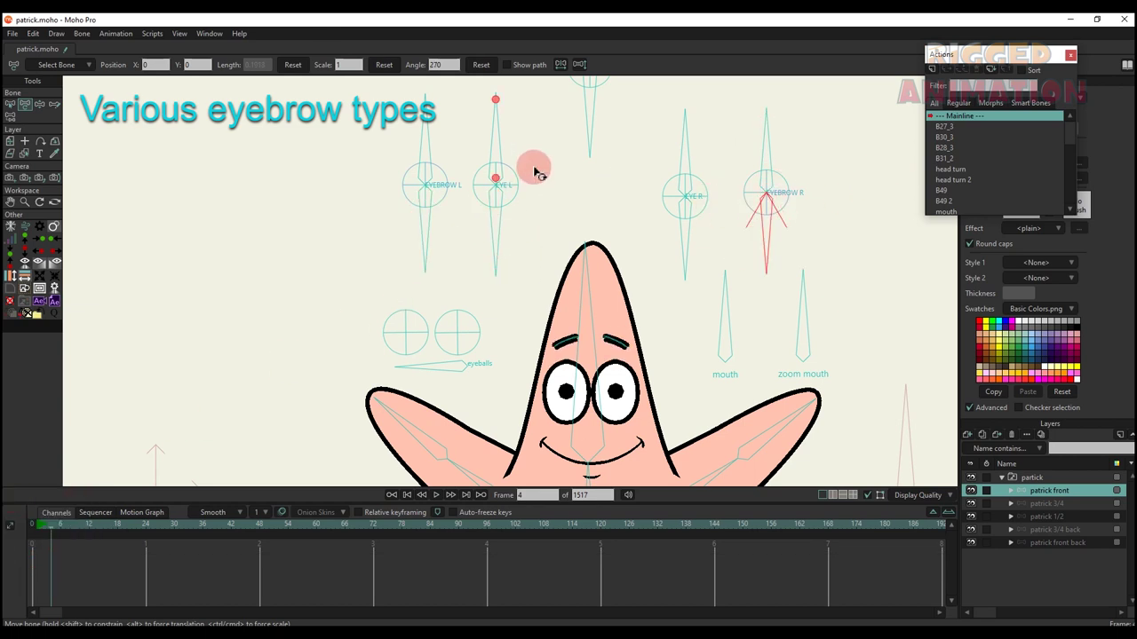
- Rotate the upper EYE R and EYE L bones to narrow one eye and close the other
drag(690, 144, 647, 144)
drag(495, 116, 474, 139)
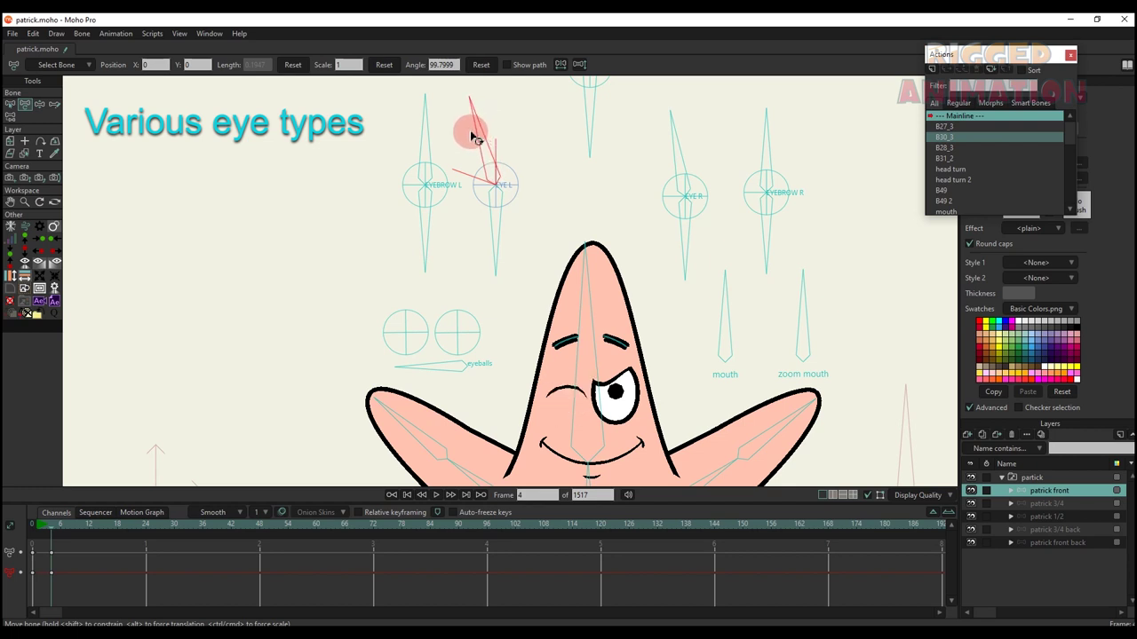
drag(661, 125, 654, 147)
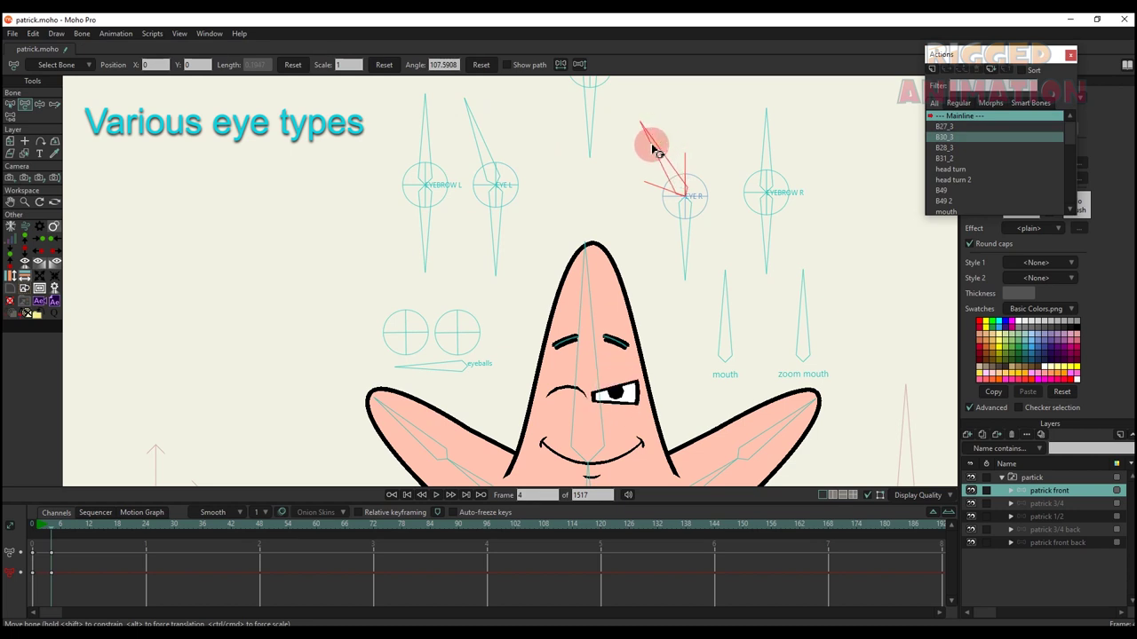
drag(491, 133, 451, 190)
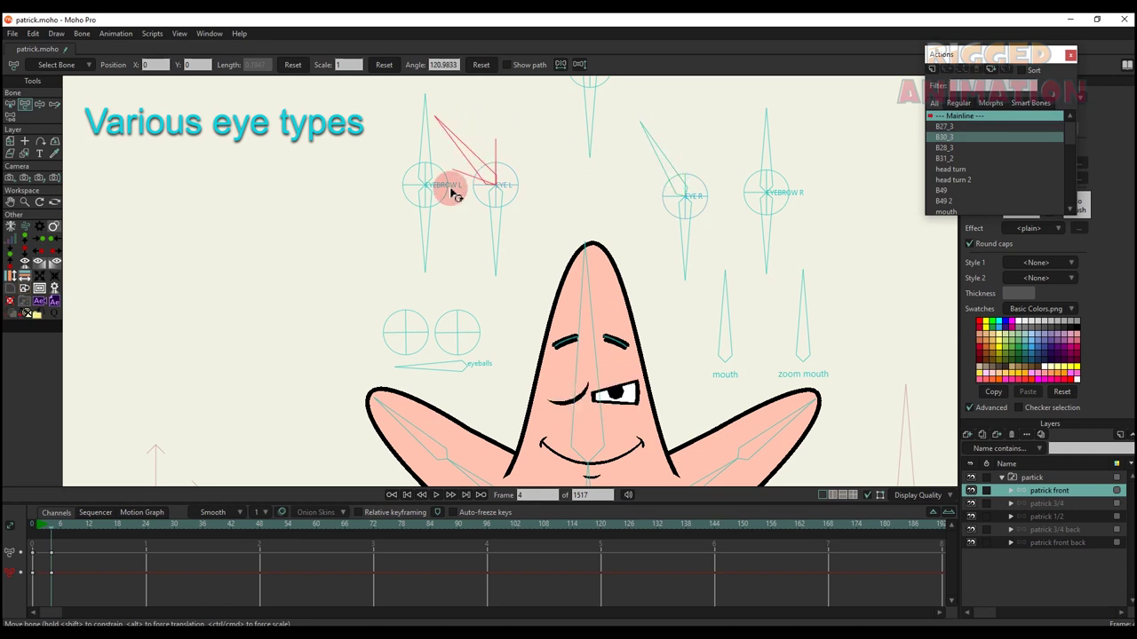
- Try more eyelid shapes with the upper EYE R and EYE L bones, ending on a wink, and delete the keyframes
mouse_move(680, 145)
mouse_down()
mouse_move(630, 257)
mouse_move(616, 213)
mouse_move(666, 145)
mouse_up()
drag(453, 165, 457, 190)
drag(737, 151, 681, 161)
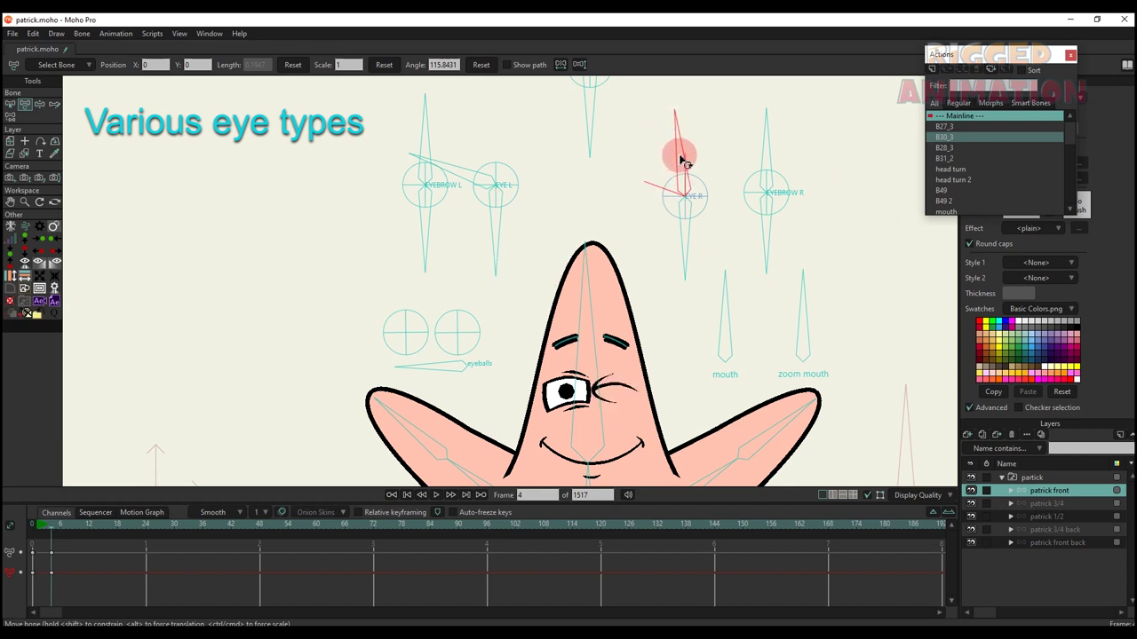
drag(70, 596, 9, 504)
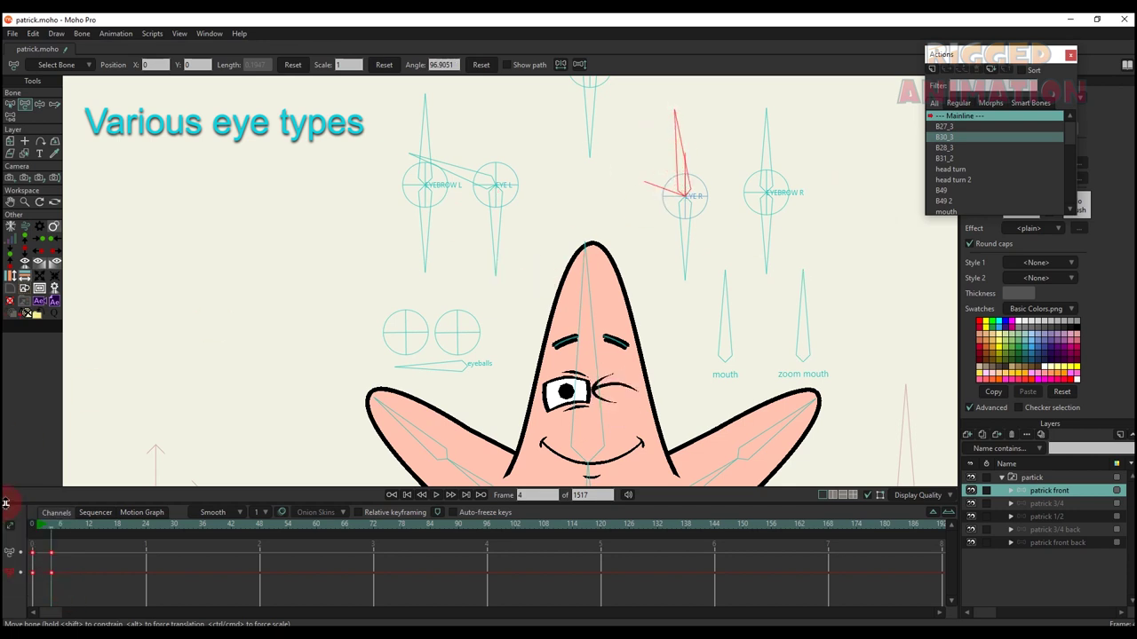
key(Delete)
- Shift the pupils with the eyeballs bone and the individual eyeball controls, and delete the resulting keyframes
scroll(442, 343, up, 2)
mouse_move(463, 369)
mouse_down()
mouse_move(442, 365)
mouse_move(460, 382)
mouse_up()
mouse_move(446, 339)
mouse_down()
mouse_move(452, 301)
mouse_move(450, 321)
mouse_move(388, 314)
mouse_move(454, 320)
mouse_move(461, 348)
mouse_up()
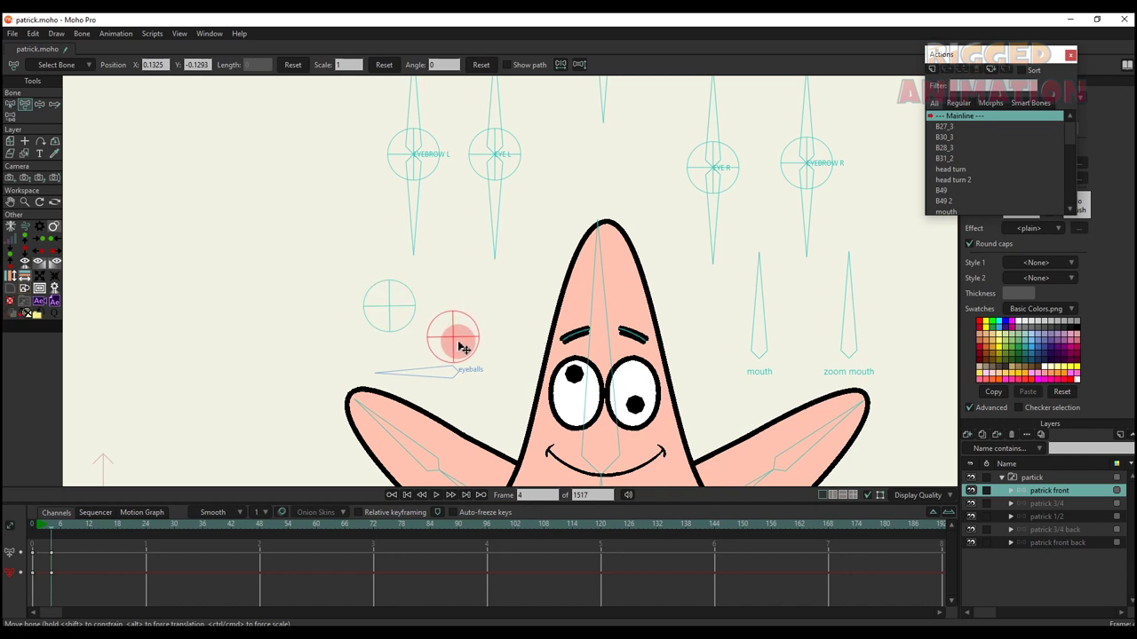
drag(121, 602, 5, 474)
key(Delete)
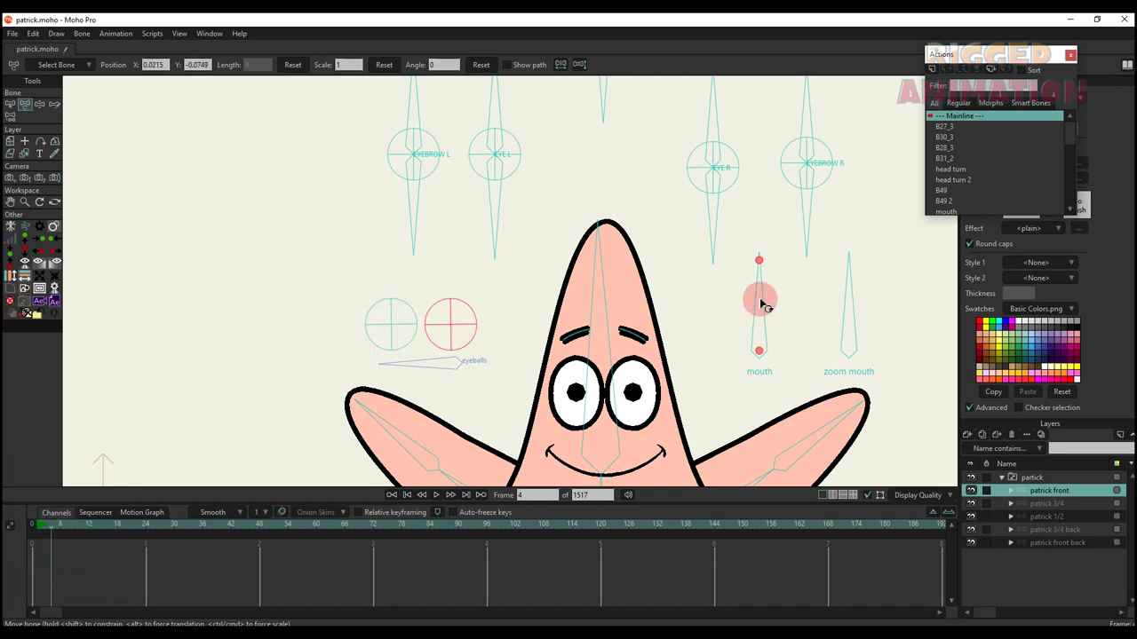
- Rotate the mouth and zoom mouth smart bones to open and resize the mouth, and delete the keyframes
mouse_move(761, 305)
mouse_down()
mouse_move(727, 236)
mouse_move(765, 228)
mouse_move(795, 279)
mouse_move(754, 226)
mouse_move(775, 225)
mouse_move(751, 208)
mouse_move(825, 215)
mouse_move(870, 276)
mouse_move(829, 254)
mouse_move(769, 313)
mouse_move(808, 233)
mouse_move(843, 234)
mouse_move(811, 237)
mouse_move(830, 227)
mouse_up()
drag(91, 589, 10, 501)
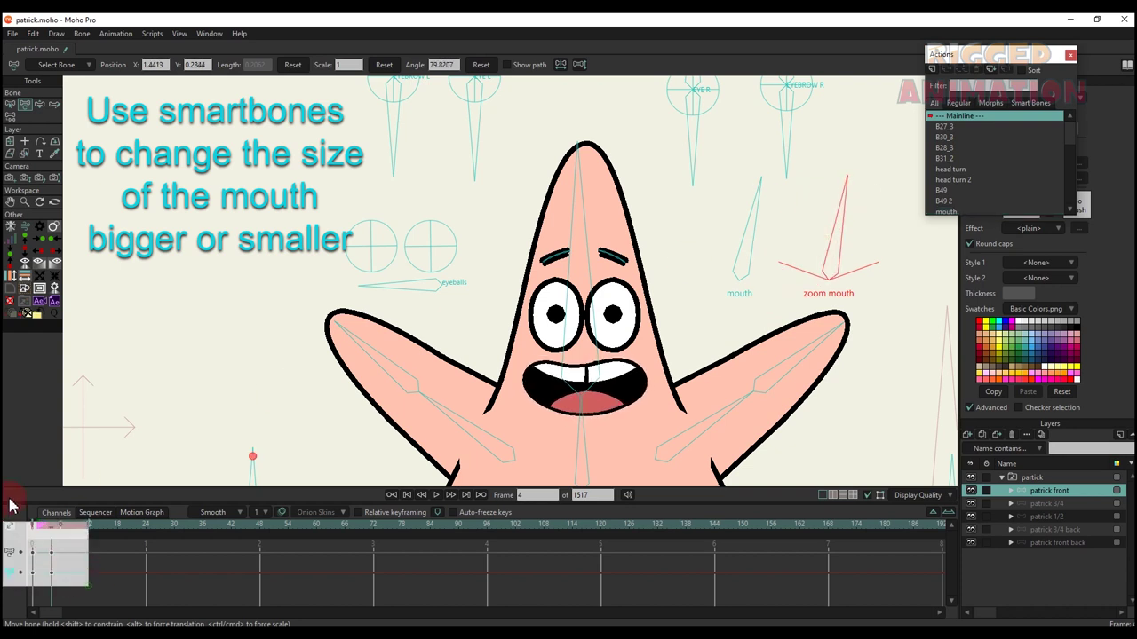
key(Delete)
- Bend the arm on the hand l side up over the face, and rotate the hand l bone to horizontal to bring it in front
scroll(406, 376, down, 2)
mouse_move(406, 378)
mouse_down()
mouse_move(407, 314)
mouse_move(413, 331)
mouse_move(475, 304)
mouse_move(480, 224)
mouse_move(504, 226)
mouse_up()
scroll(407, 315, down, 2)
scroll(407, 314, down, 2)
scroll(417, 333, up, 4)
drag(307, 359, 397, 571)
drag(438, 355, 381, 337)
- Bend the opposite arm up to the face, and swap the front arm by rotating hand r to horizontal and hand l upright
drag(682, 330, 622, 203)
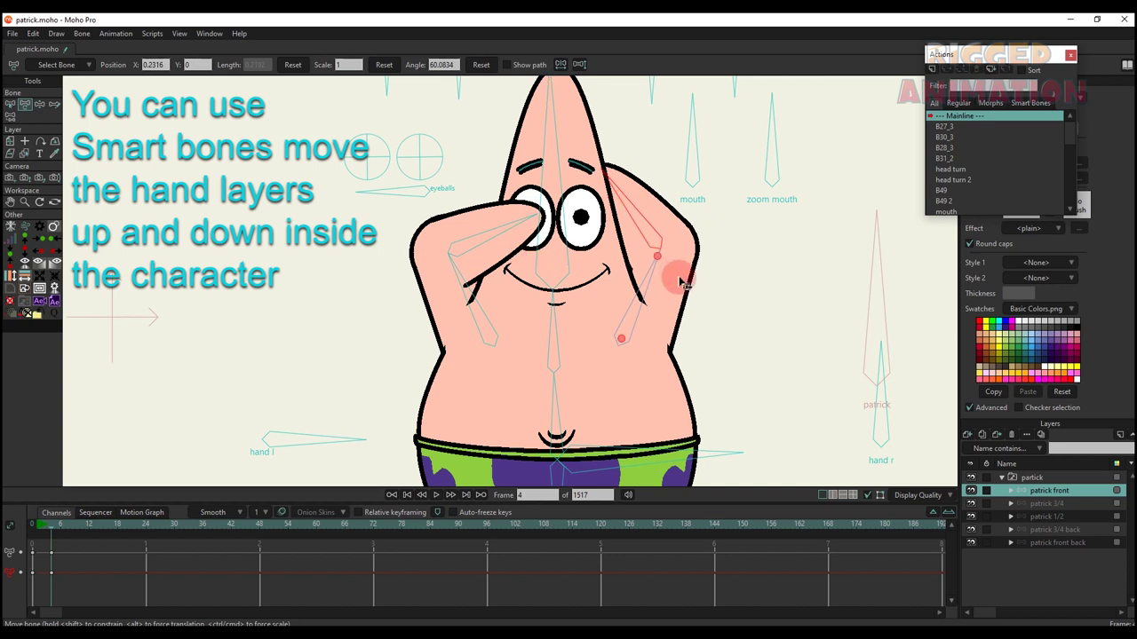
drag(872, 407, 721, 494)
drag(620, 172, 610, 229)
scroll(609, 230, down, 1)
drag(406, 350, 292, 299)
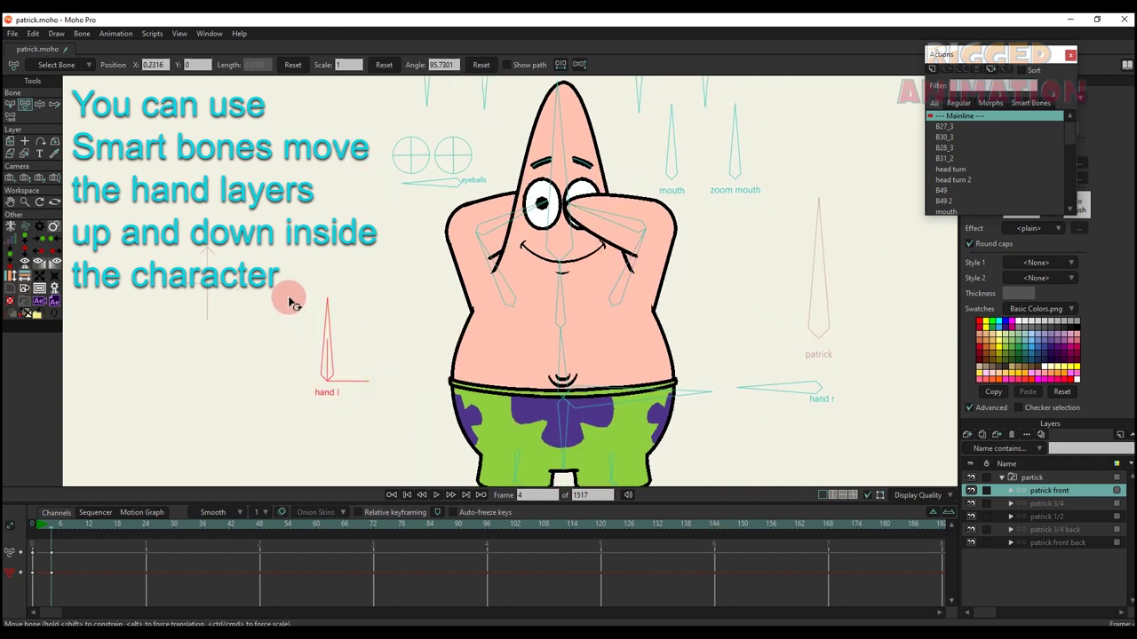
- Rotate the hand r bone upright to send its arm behind the head, and delete the pose keyframes
drag(755, 413, 749, 457)
click(399, 342)
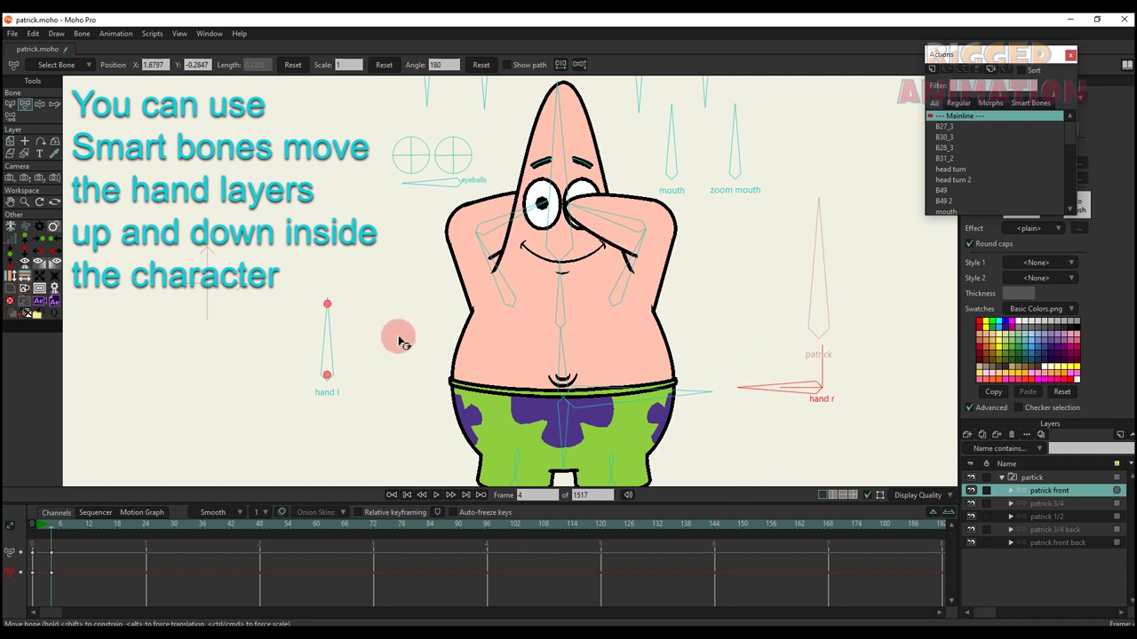
drag(324, 355, 294, 284)
click(803, 396)
drag(803, 396, 886, 271)
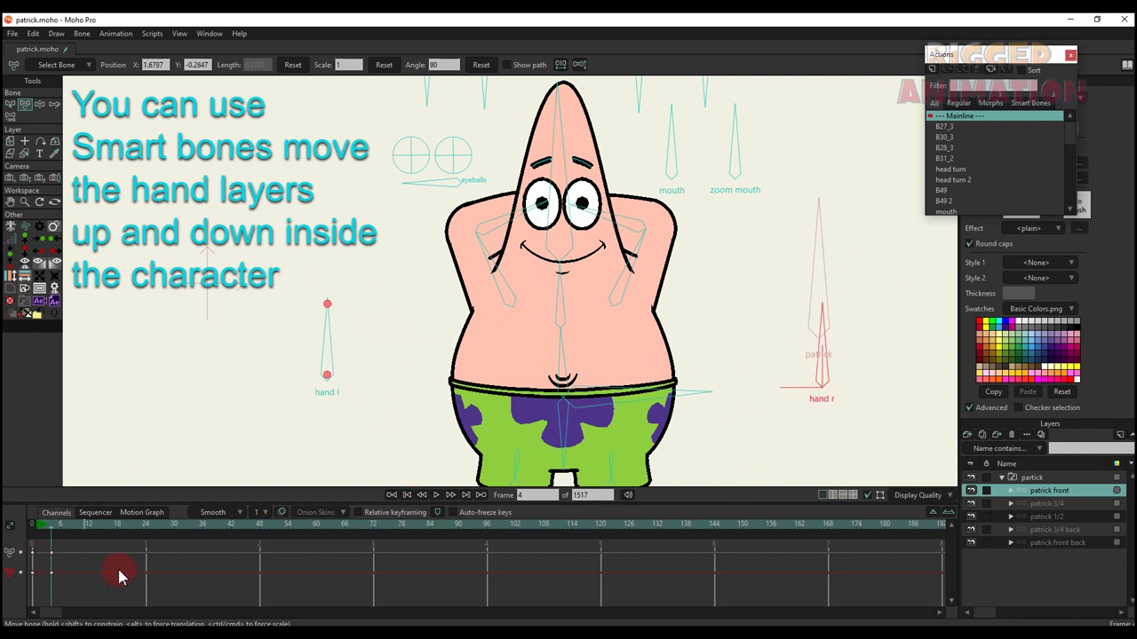
drag(125, 579, 34, 543)
key(Delete)
- Tilt the lower body bone and reset its angle, and shift both foot target bones to bend the legs
scroll(581, 369, down, 3)
scroll(547, 346, up, 2)
mouse_move(581, 430)
mouse_down()
mouse_move(536, 331)
mouse_move(563, 325)
mouse_move(542, 343)
mouse_move(543, 329)
mouse_move(533, 333)
mouse_move(539, 357)
mouse_up()
click(480, 66)
drag(498, 424, 551, 408)
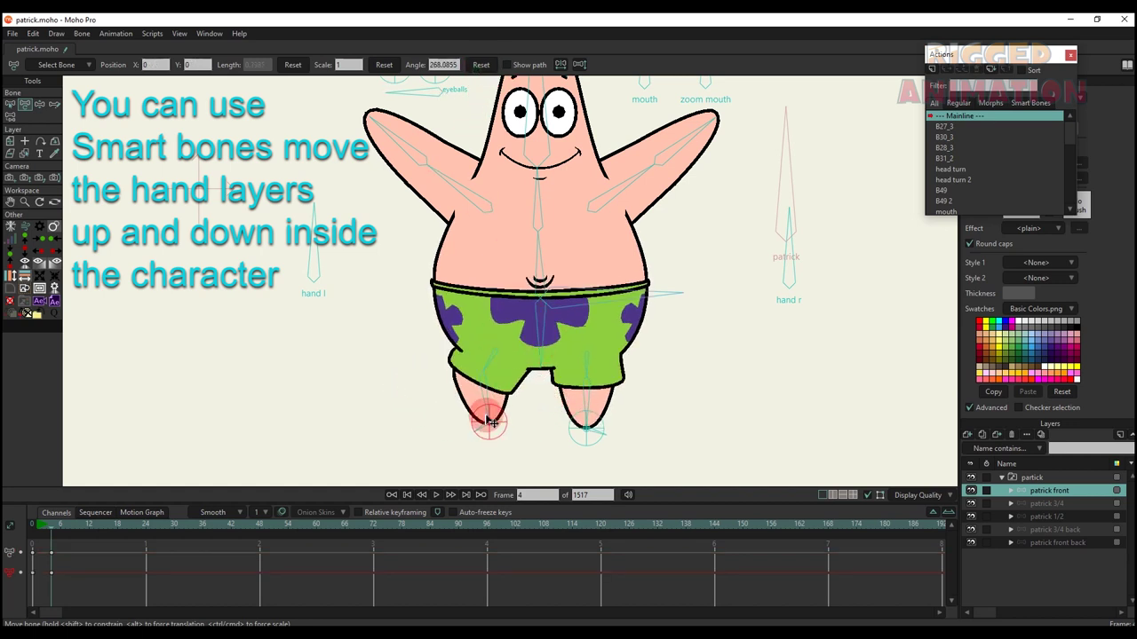
drag(446, 409, 459, 419)
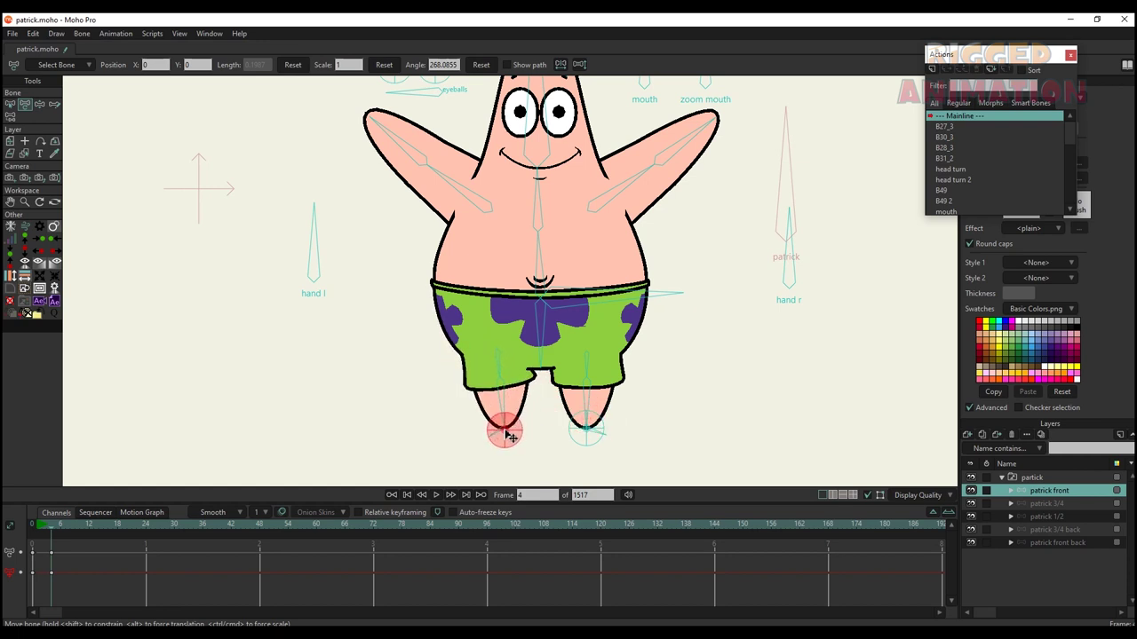
click(593, 431)
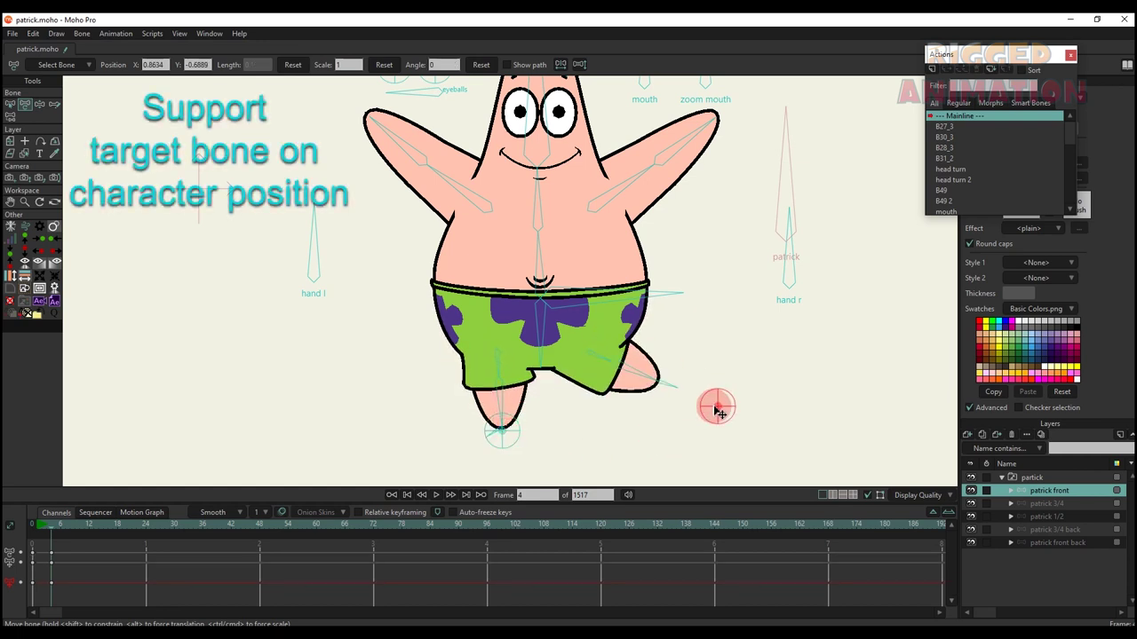
- Move and tilt the hip bones above the fixed foot targets, and reset the angle
mouse_move(561, 311)
mouse_down()
mouse_move(500, 325)
mouse_move(564, 324)
mouse_move(552, 349)
mouse_move(555, 316)
mouse_move(545, 321)
mouse_move(574, 322)
mouse_move(562, 322)
mouse_up()
click(482, 66)
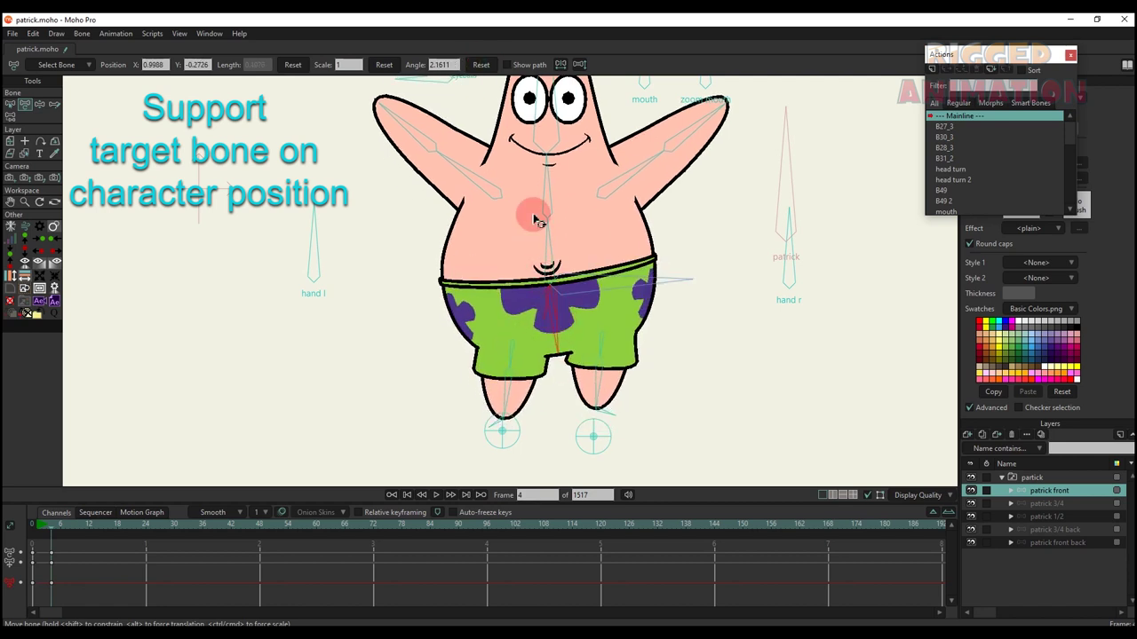
click(485, 67)
- Lean the torso bone sideways to an angle of 70, and delete all the pose keyframes
scroll(578, 271, down, 3)
scroll(576, 271, up, 2)
mouse_move(548, 274)
mouse_down()
mouse_move(571, 272)
mouse_move(547, 266)
mouse_up()
drag(569, 296, 556, 344)
mouse_move(556, 344)
mouse_down()
mouse_move(530, 325)
mouse_move(568, 343)
mouse_up()
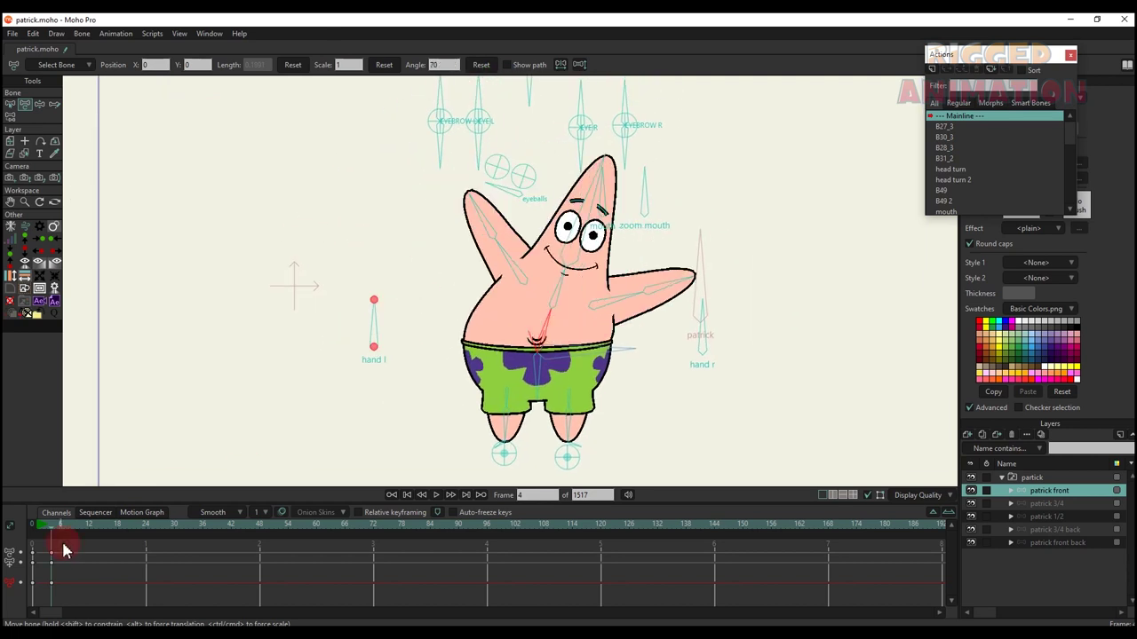
drag(125, 600, 4, 482)
key(Delete)
- Switch to the patrick 3/4 layer, turn the head with the HEAD smart bones, and reset their angles
scroll(419, 327, down, 1)
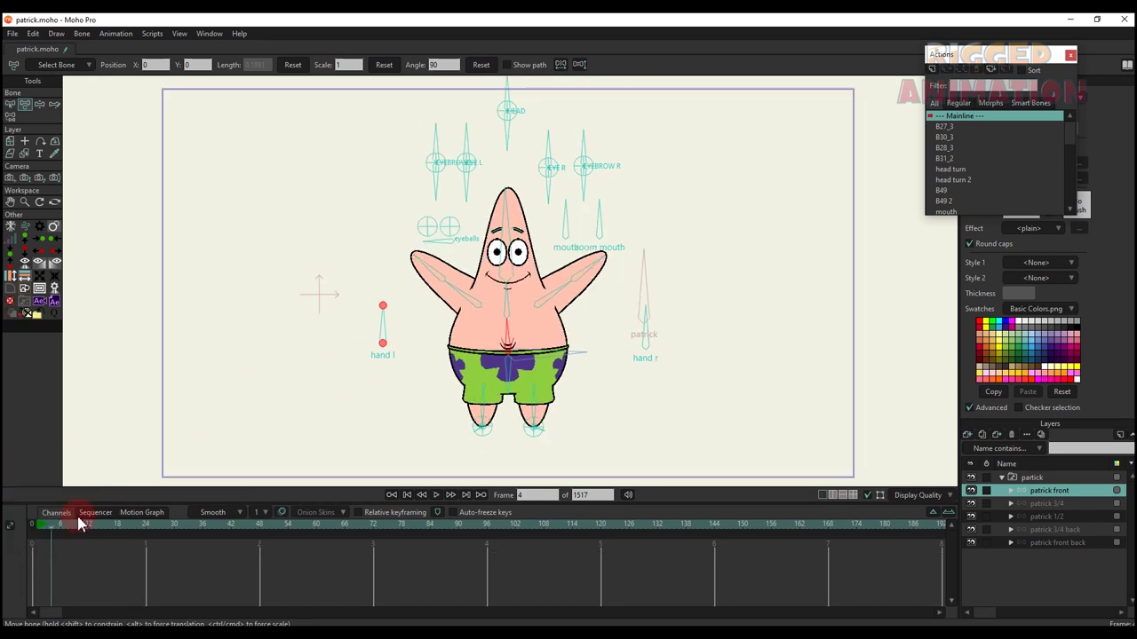
click(1048, 506)
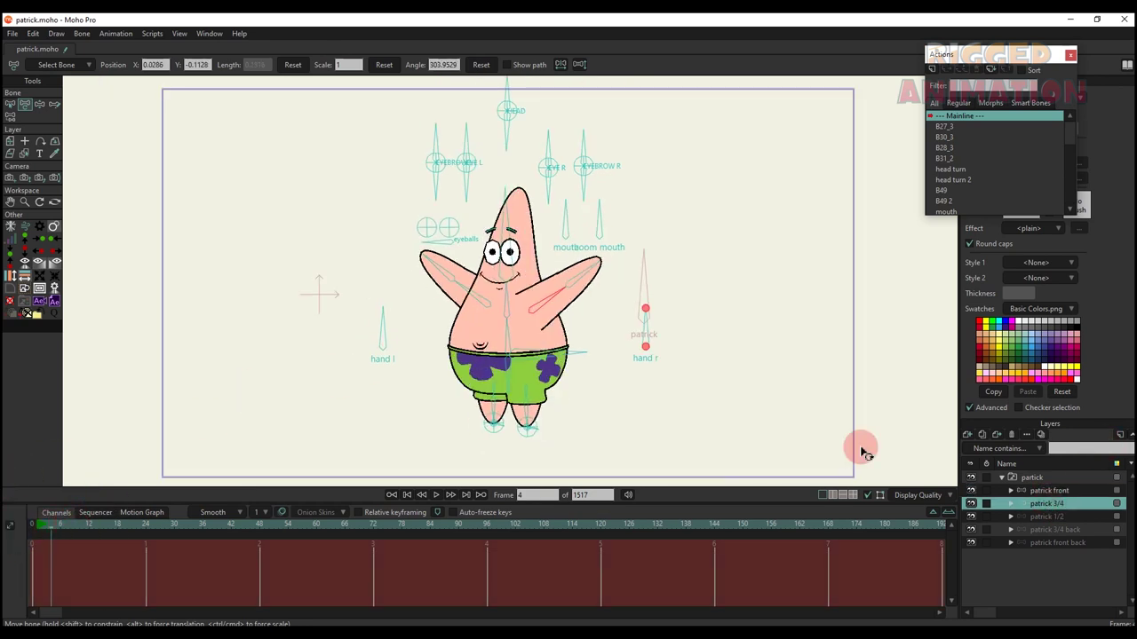
scroll(862, 449, up, 5)
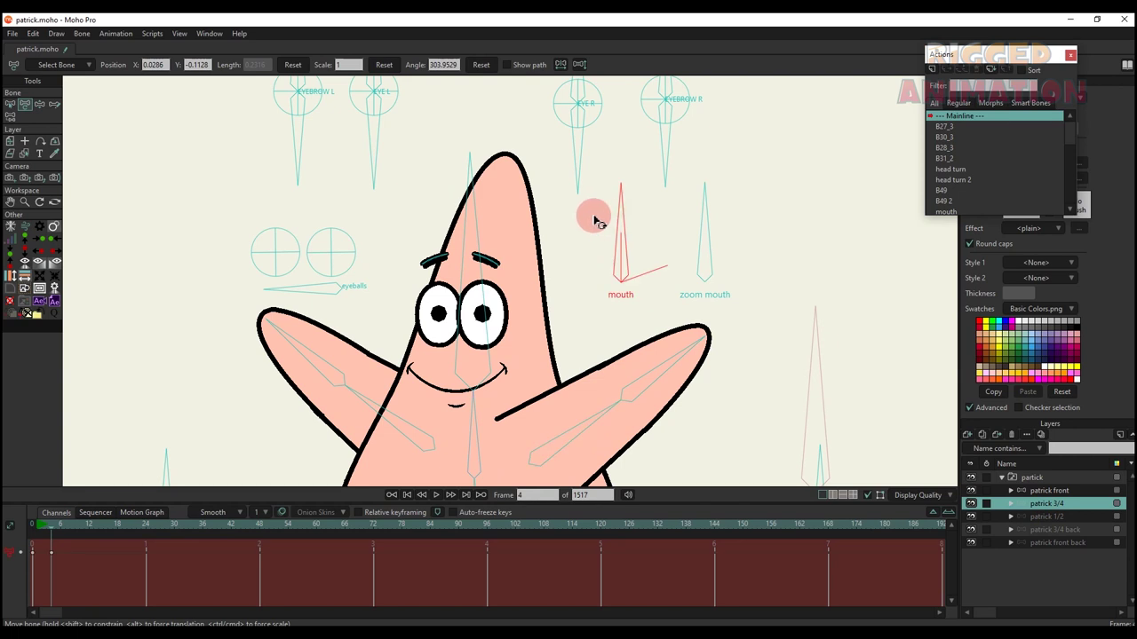
scroll(595, 222, down, 5)
click(553, 102)
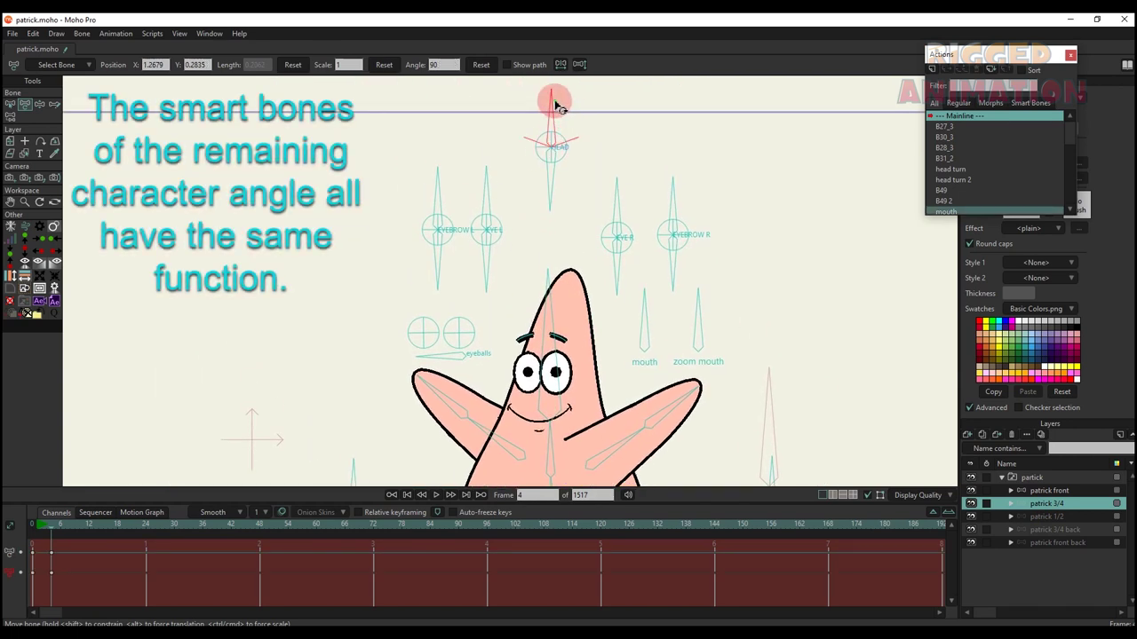
drag(554, 105, 606, 202)
click(488, 70)
drag(548, 303, 575, 297)
click(483, 68)
- Try the EYE L and EYEBROW L smart bones on the 3/4 view, resetting their angles to 90
drag(485, 205, 520, 144)
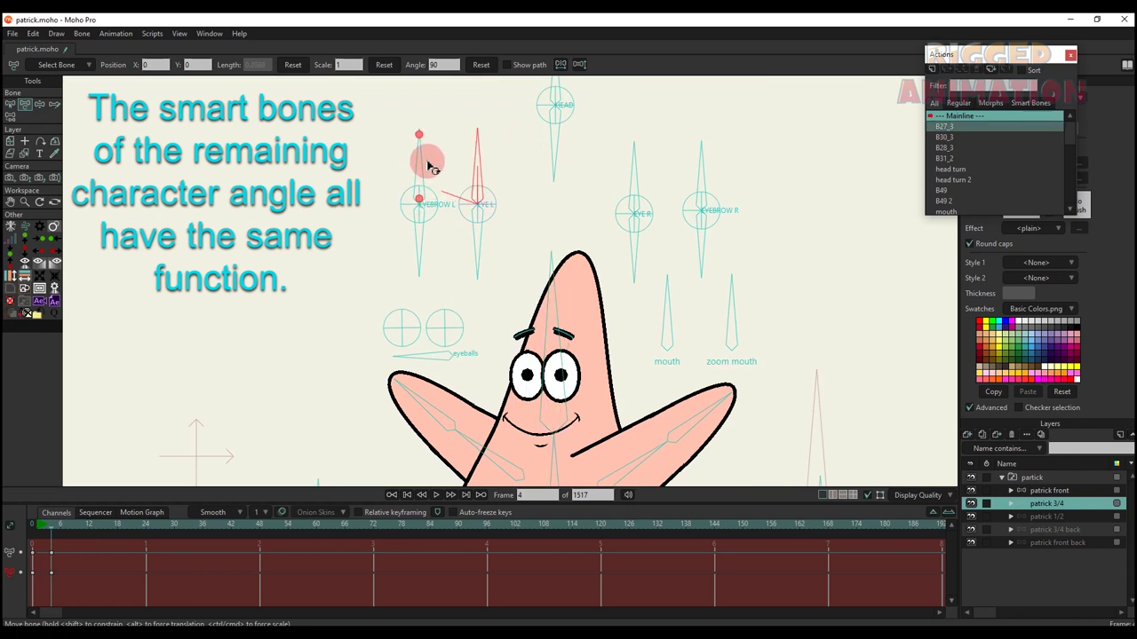
drag(426, 164, 520, 214)
click(481, 68)
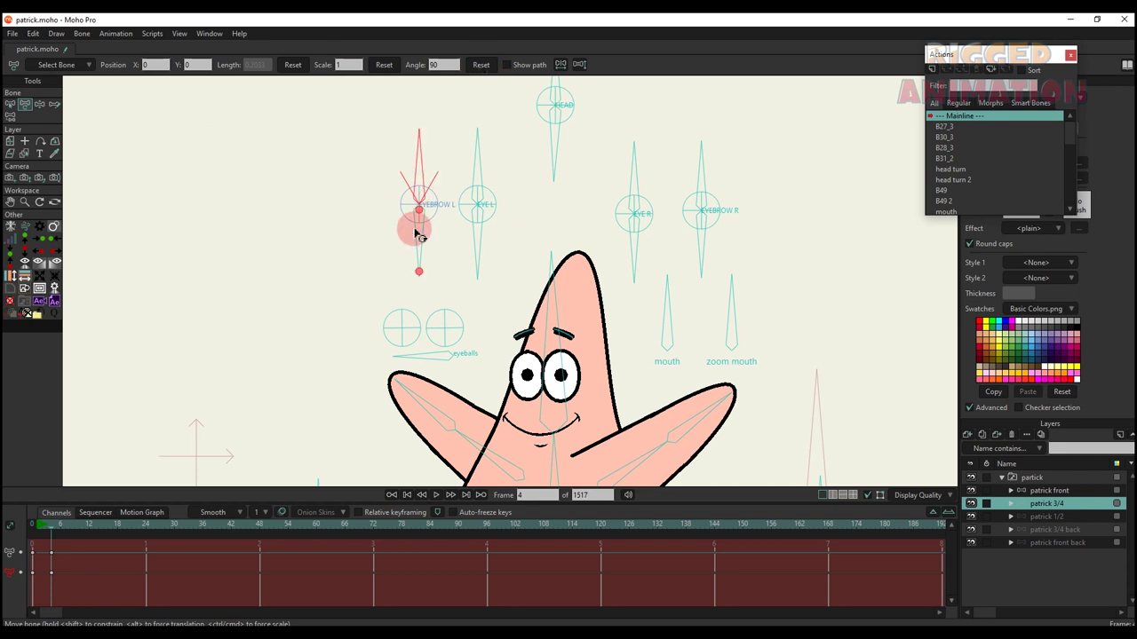
drag(416, 228, 389, 137)
click(482, 71)
drag(476, 160, 503, 102)
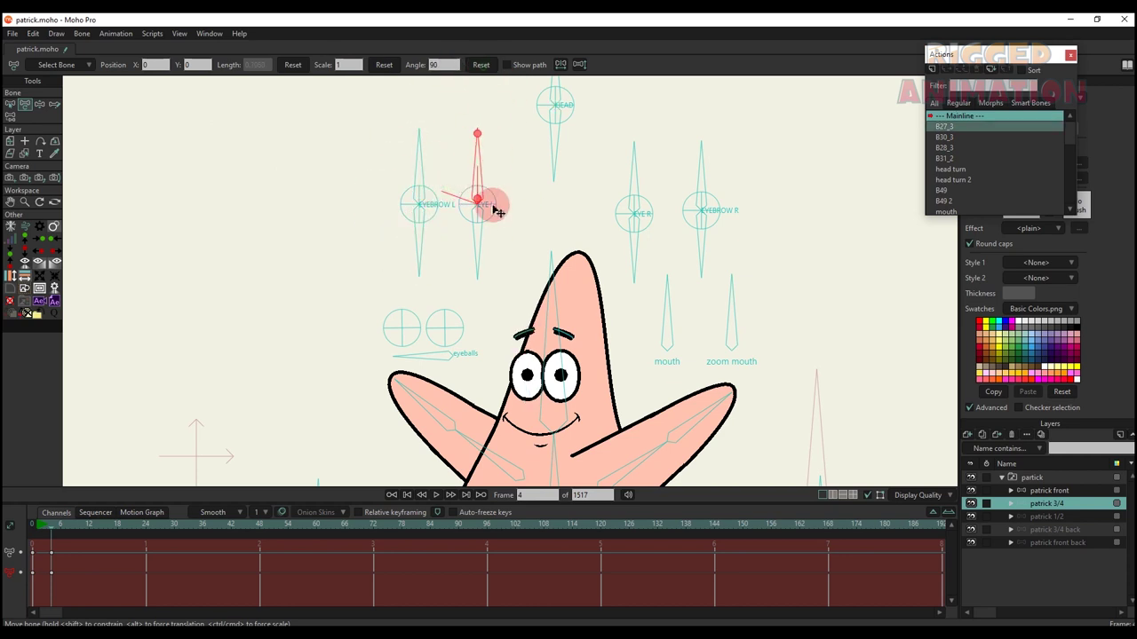
drag(497, 210, 544, 204)
- Try the EYE R and EYEBROW R smart bones on the 3/4 view, resetting each angle
drag(621, 173, 655, 145)
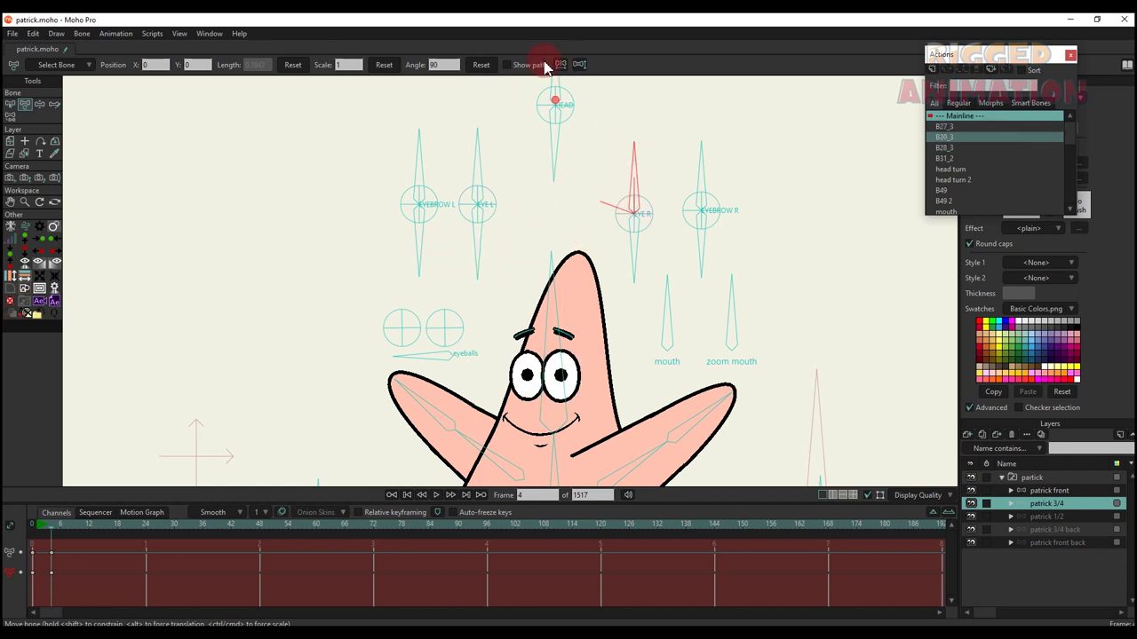
mouse_move(563, 148)
mouse_down()
mouse_move(617, 246)
mouse_move(662, 244)
mouse_move(693, 221)
mouse_move(631, 286)
mouse_up()
click(481, 65)
drag(725, 164, 764, 156)
click(481, 64)
drag(718, 258, 650, 229)
click(455, 65)
click(493, 65)
- Shift the pupils of the 3/4 view with the eyeball controls, and clear the resulting keyframes
drag(518, 287, 502, 242)
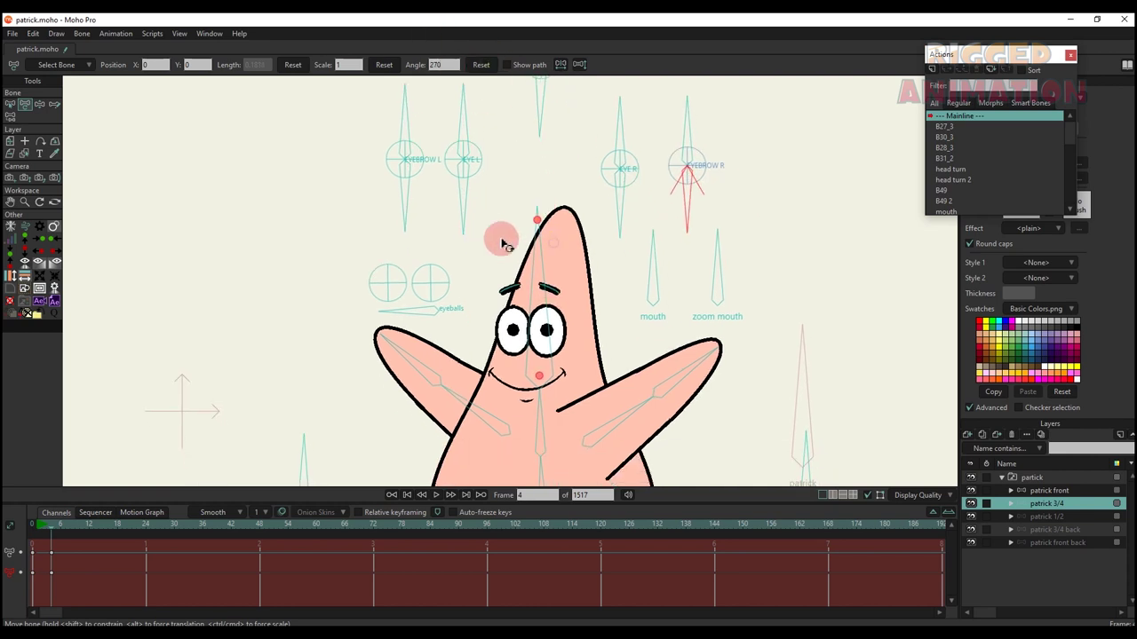
scroll(503, 241, up, 2)
drag(426, 329, 370, 290)
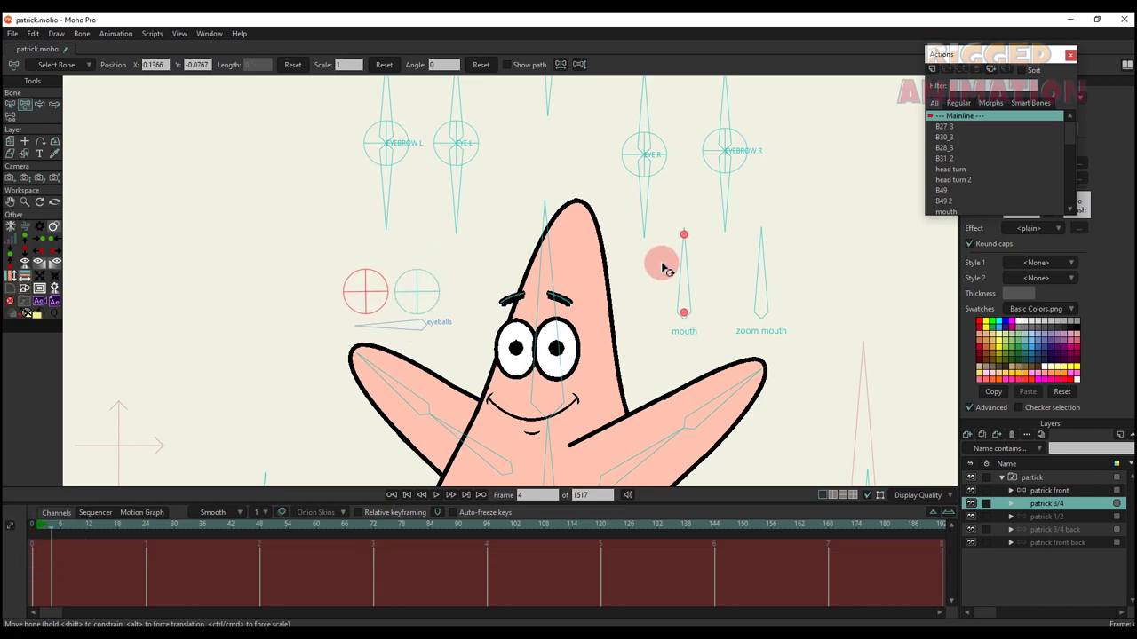
- Rotate the mouth and zoom mouth smart bones to open and resize the 3/4 mouth, and delete the keyframes
drag(664, 263, 699, 263)
mouse_move(775, 260)
mouse_down()
mouse_move(815, 281)
mouse_move(787, 259)
mouse_move(794, 269)
mouse_up()
scroll(727, 311, down, 2)
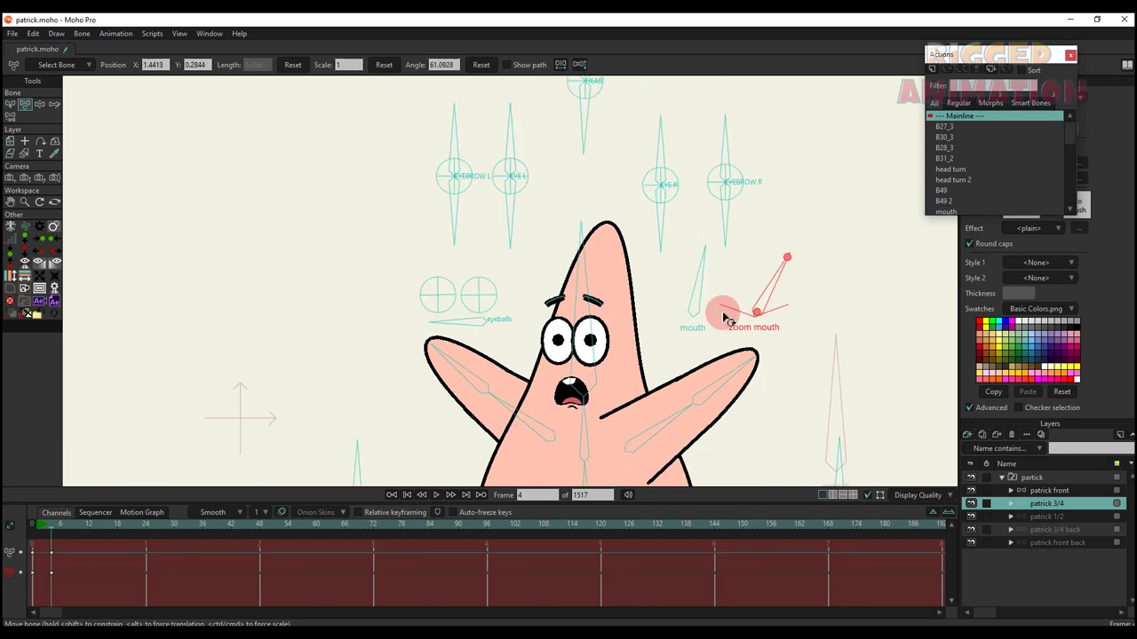
drag(725, 316, 716, 266)
drag(128, 575, 8, 452)
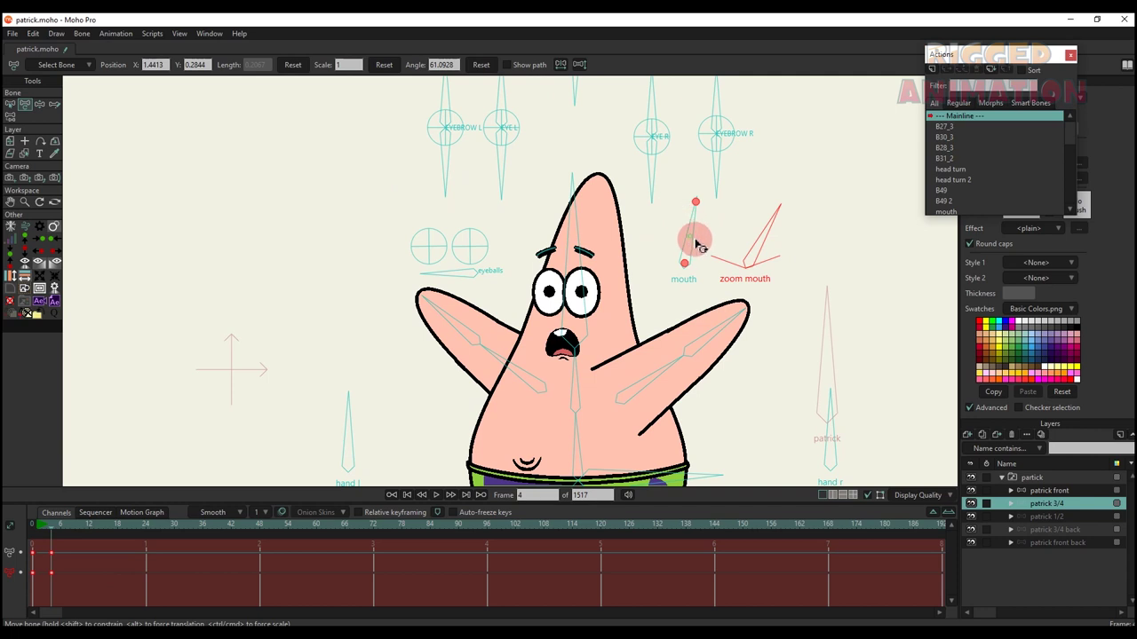
mouse_move(718, 264)
mouse_down()
mouse_move(680, 213)
mouse_move(721, 258)
mouse_up()
drag(81, 579, 8, 529)
key(Delete)
- Bend both arms of the 3/4 view up to the head, and rotate hand r to horizontal to send its arm behind
drag(470, 415, 388, 352)
drag(388, 308, 537, 227)
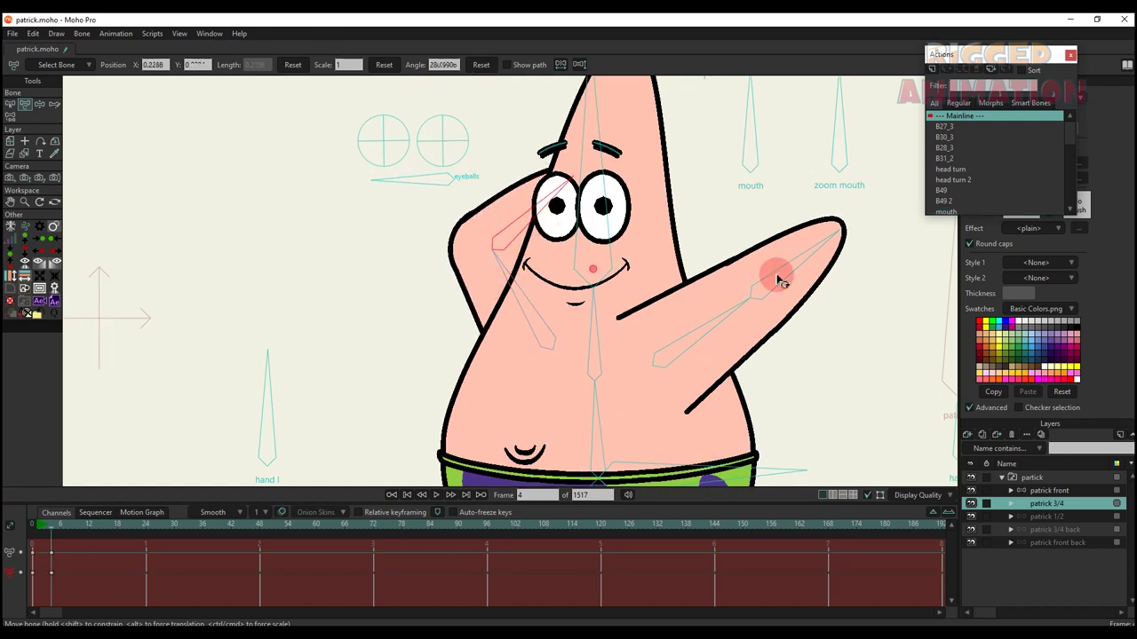
drag(714, 371, 680, 182)
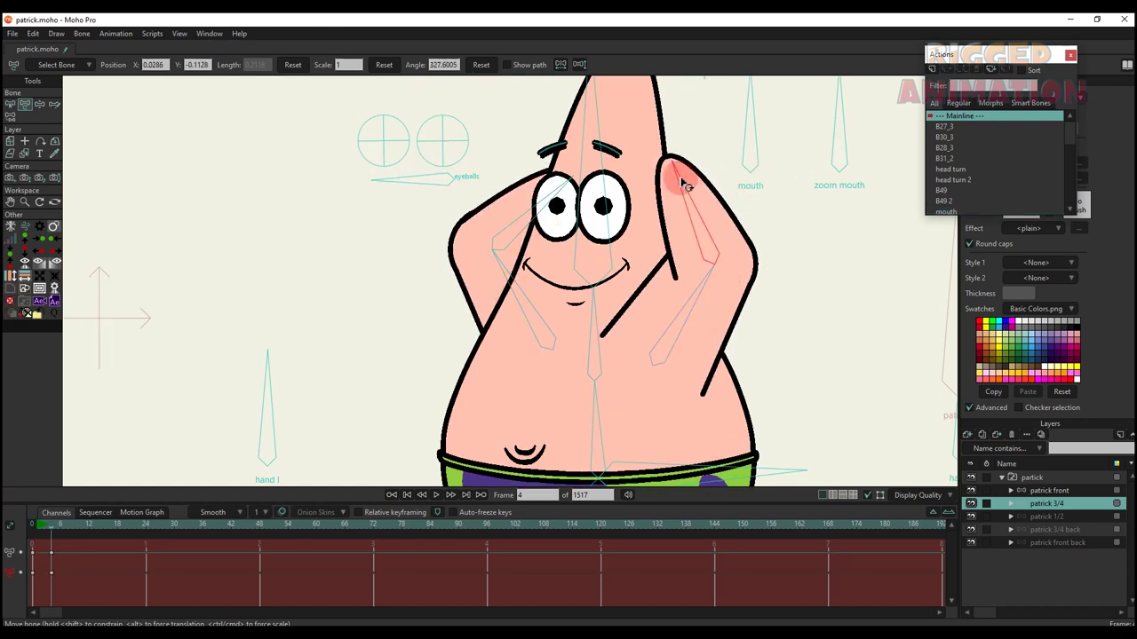
scroll(680, 183, down, 1)
drag(690, 254, 659, 254)
drag(877, 366, 809, 423)
drag(651, 192, 624, 221)
- Rotate the hand l bone to horizontal and back upright, and rotate hand r upright to bring its arm in front
click(326, 359)
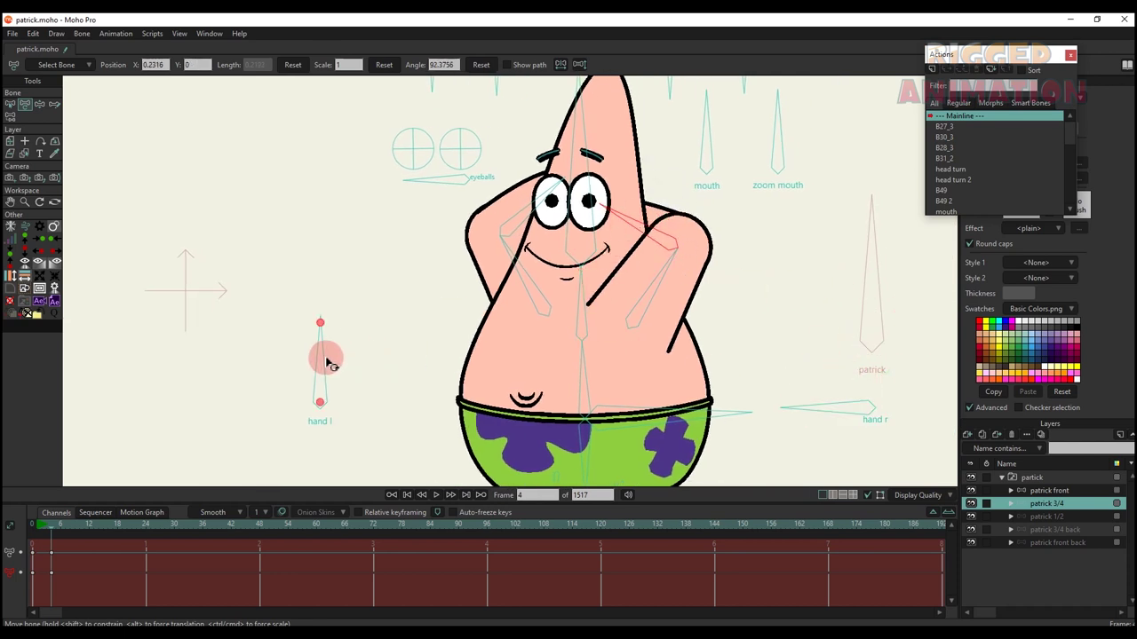
drag(487, 235, 545, 224)
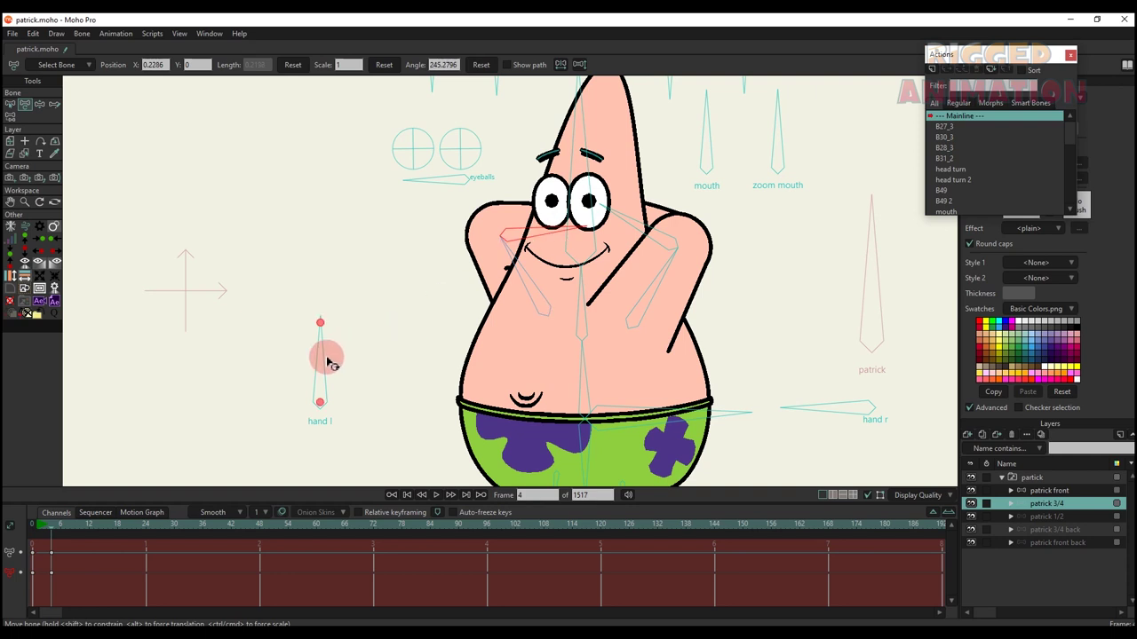
drag(327, 362, 414, 416)
drag(438, 463, 249, 257)
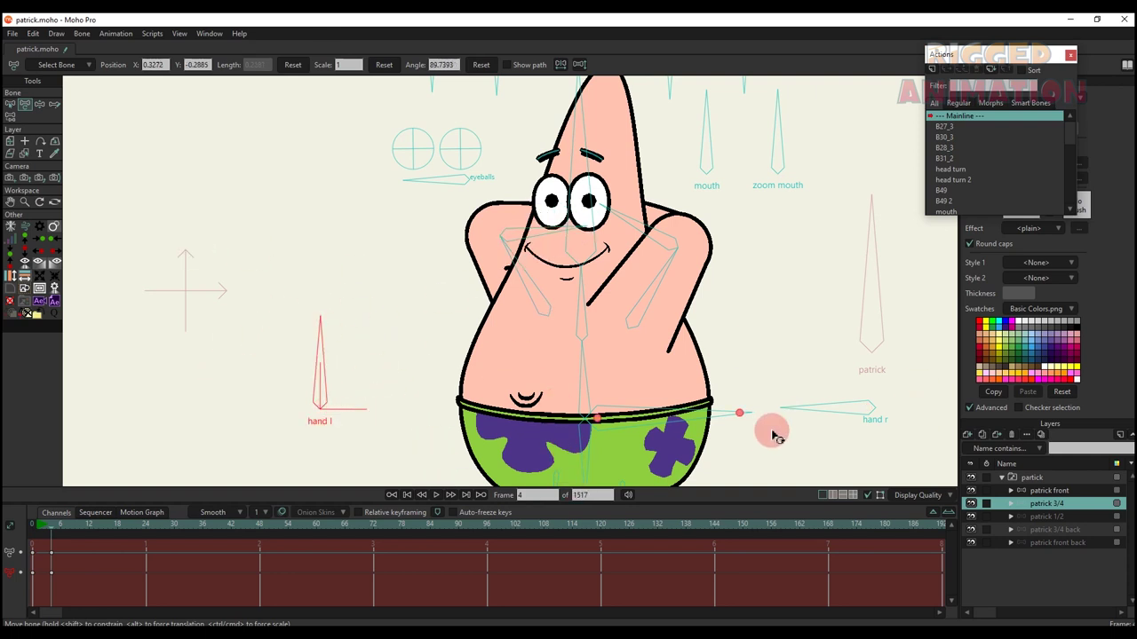
drag(822, 426, 995, 286)
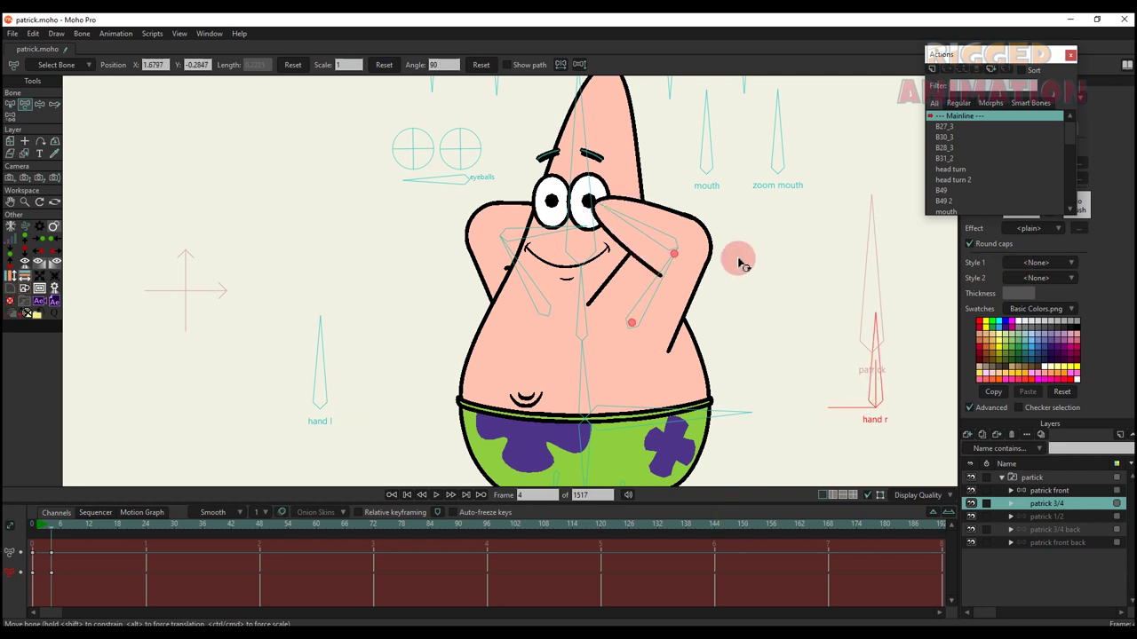
- Lower both arms and bend the forearms toward the waist
drag(741, 264, 627, 448)
drag(520, 282, 528, 360)
drag(528, 361, 502, 302)
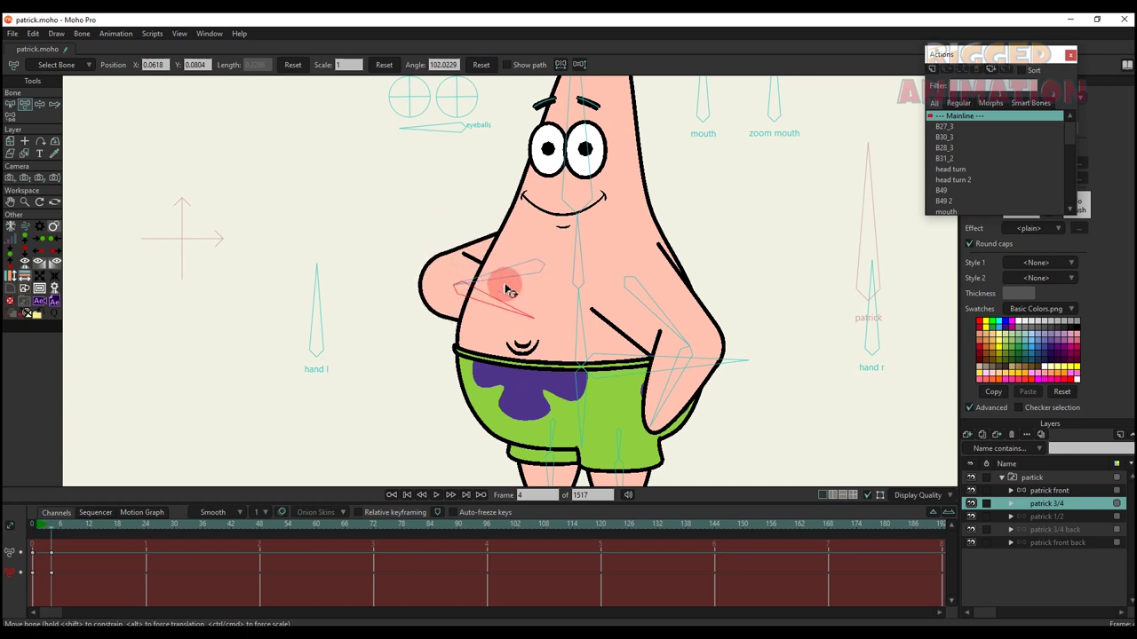
- Rotate hand l to horizontal to bring its forearm in front of the belly, and return the bone upright
drag(313, 324, 315, 252)
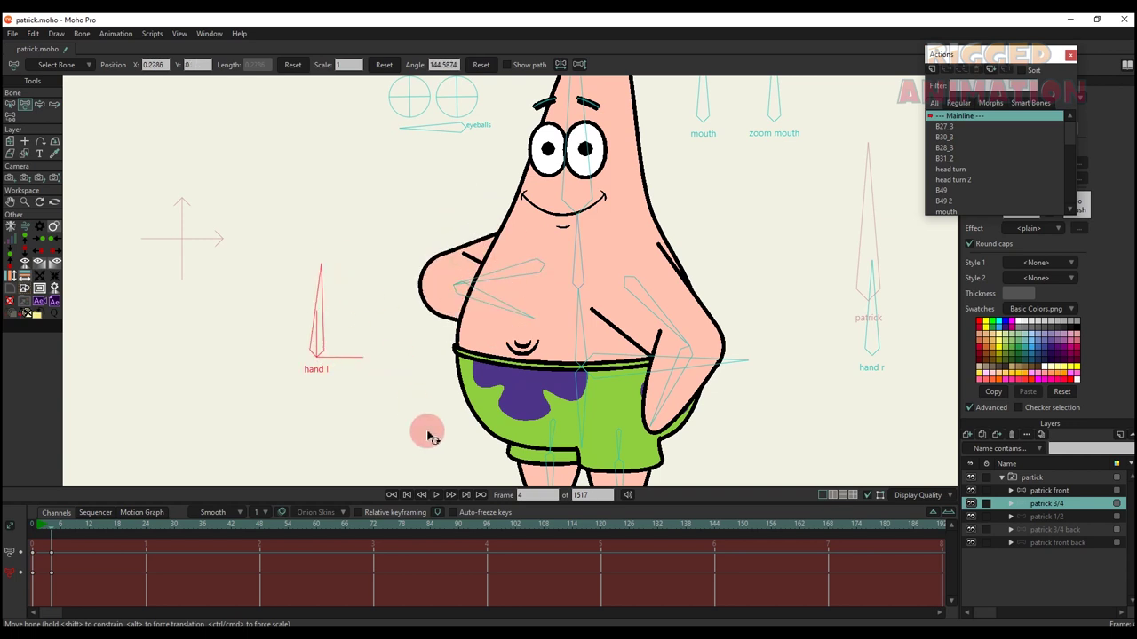
drag(427, 435, 332, 319)
drag(279, 236, 406, 409)
scroll(520, 238, down, 2)
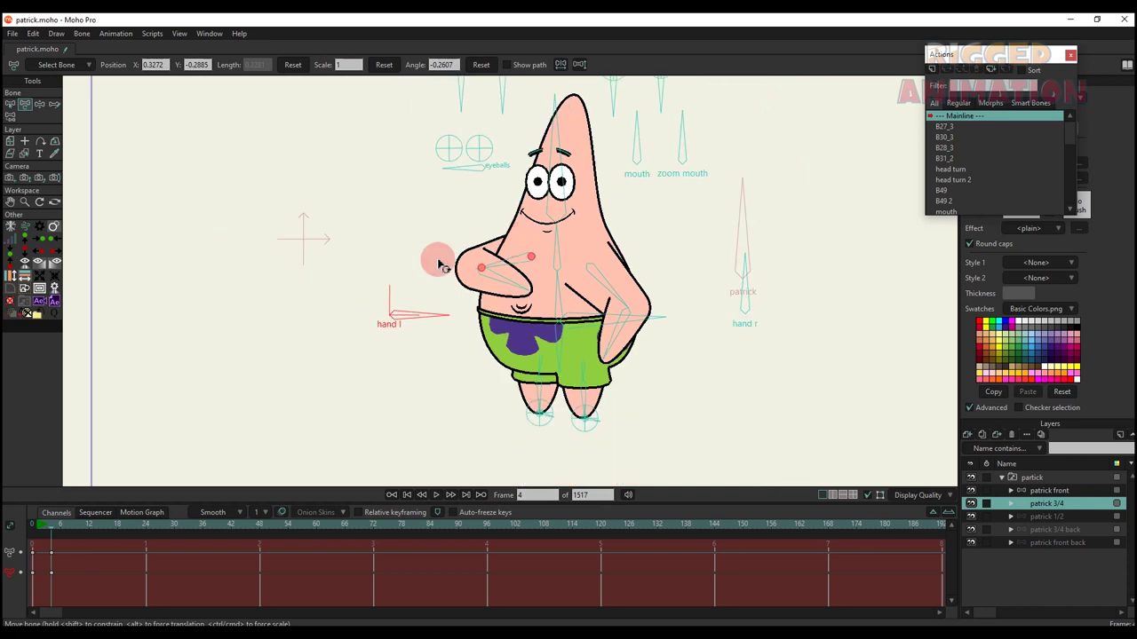
drag(408, 320, 388, 239)
- Raise both arms outward to the sides of the body
drag(513, 279, 632, 158)
scroll(522, 312, down, 2)
scroll(553, 329, up, 4)
drag(451, 223, 444, 197)
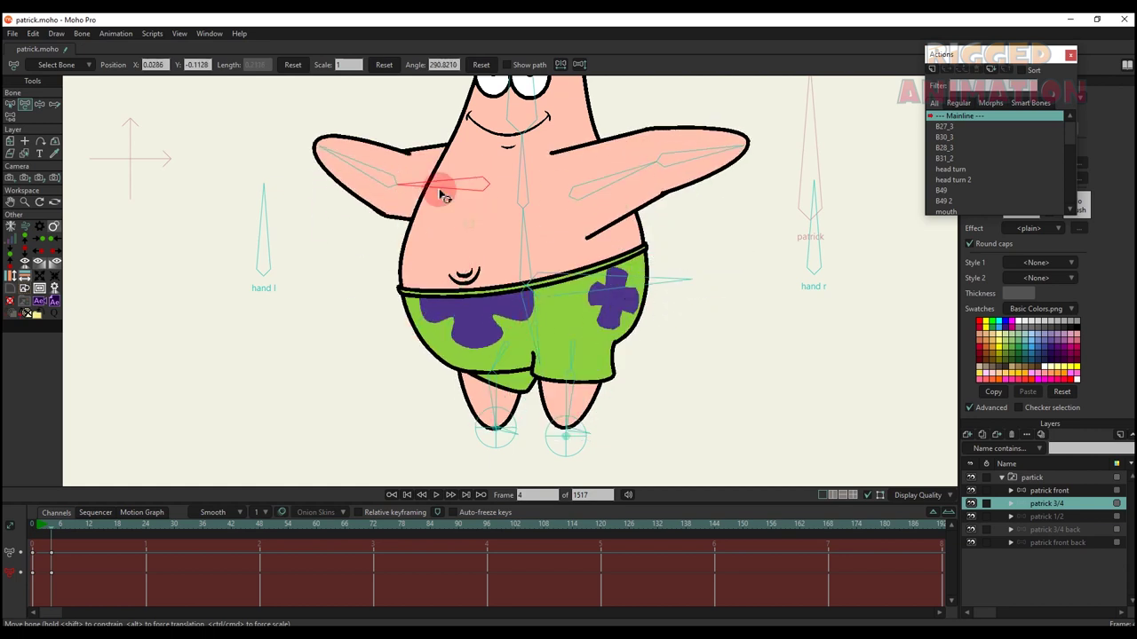
- Tilt the hip and torso bones, and shift the foot target bones to bend the legs of the 3/4 view
drag(535, 323, 517, 295)
drag(523, 247, 500, 381)
scroll(528, 246, down, 1)
scroll(527, 328, down, 2)
scroll(507, 330, up, 3)
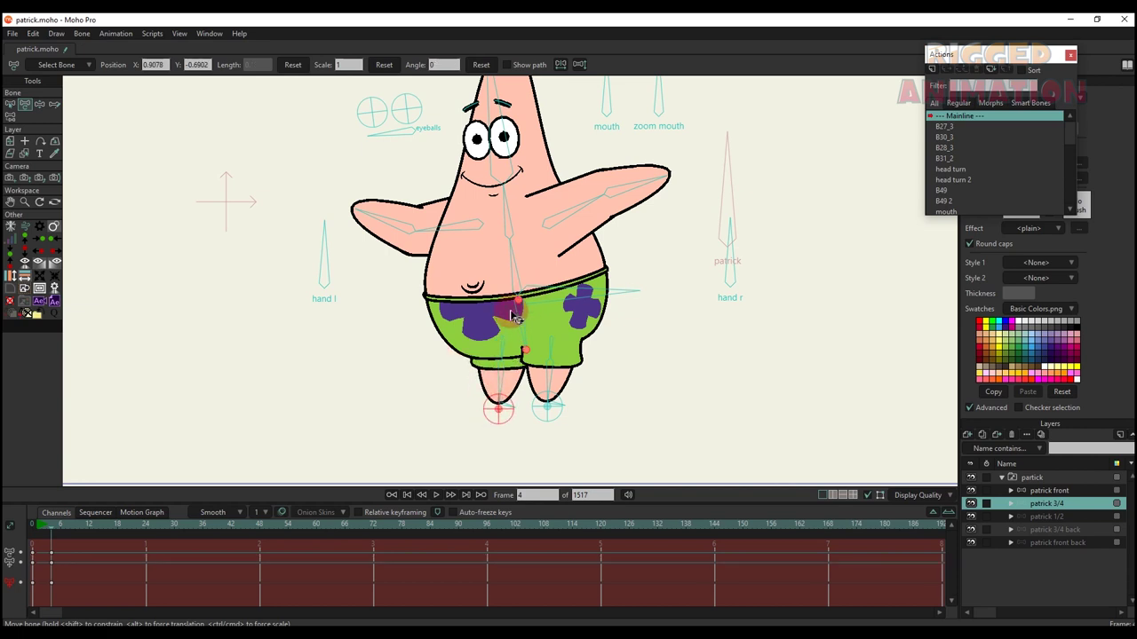
drag(520, 271, 521, 342)
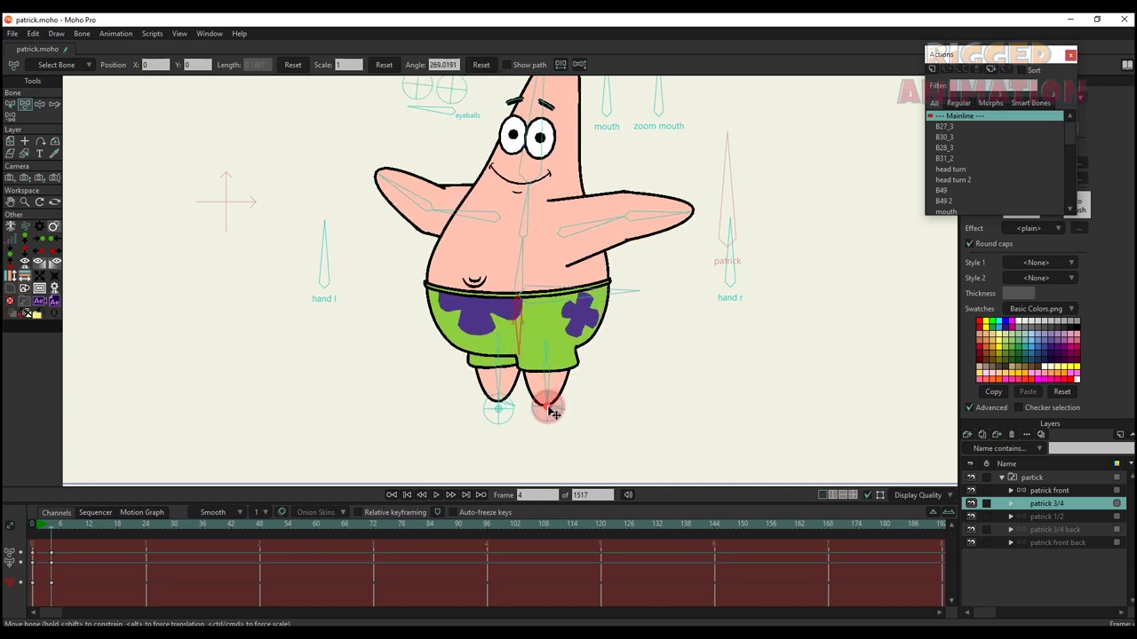
drag(691, 399, 576, 421)
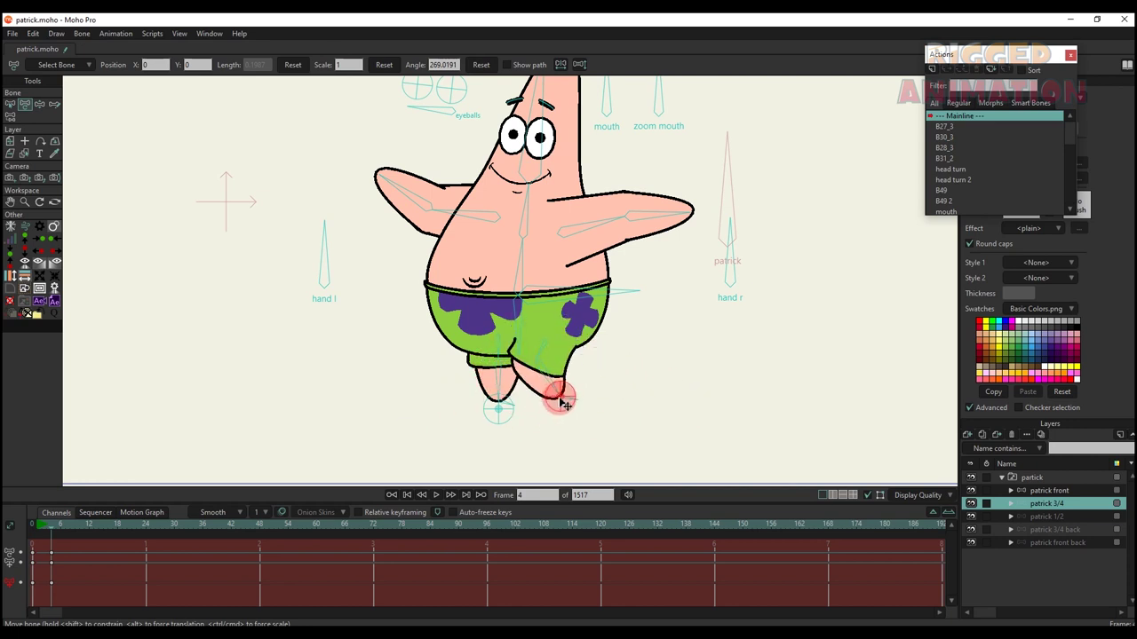
mouse_move(528, 305)
mouse_down()
mouse_move(503, 310)
mouse_move(521, 300)
mouse_move(516, 323)
mouse_move(551, 328)
mouse_move(532, 355)
mouse_move(528, 333)
mouse_move(521, 342)
mouse_move(533, 347)
mouse_up()
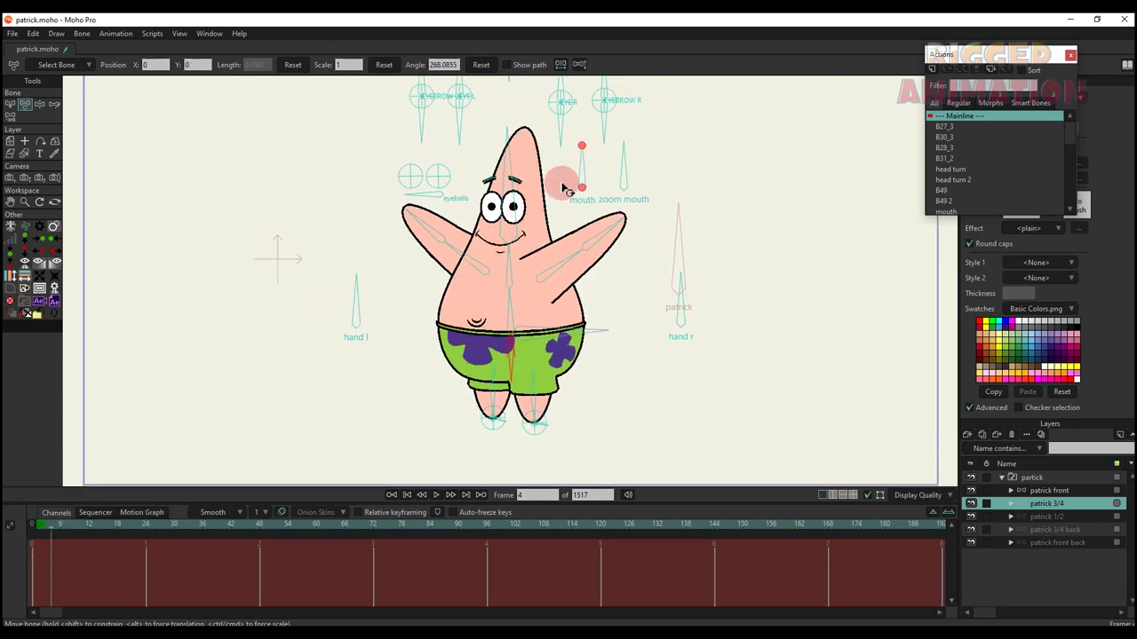
- Switch to the patrick 1/2 layer, and try the head turn smart bone, resetting its angle
scroll(564, 189, up, 3)
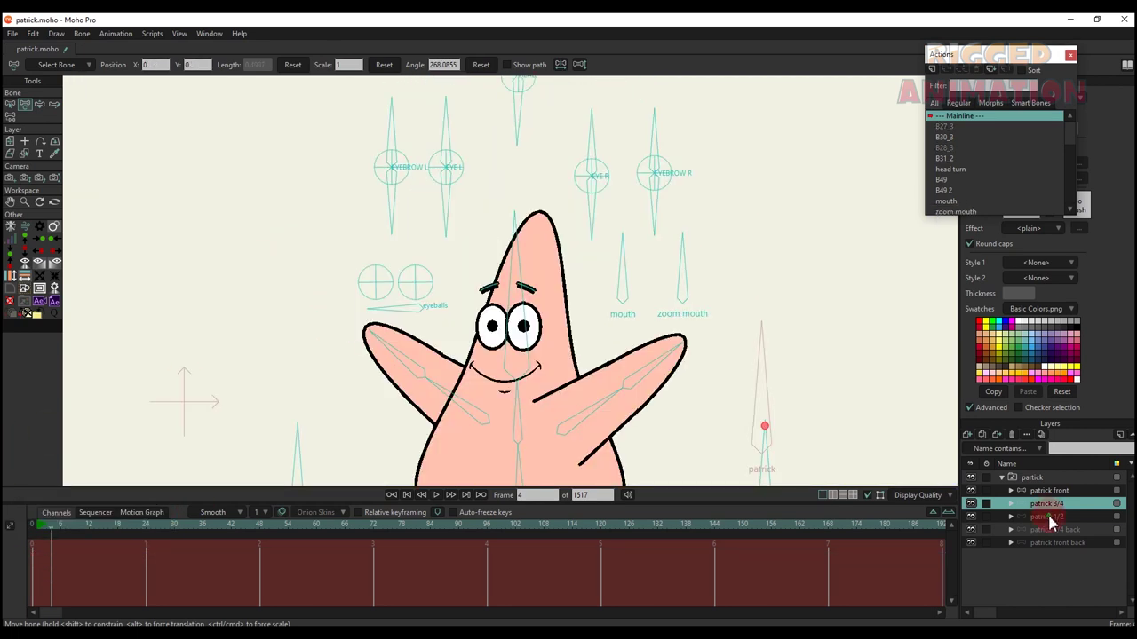
click(1048, 517)
scroll(683, 311, down, 2)
drag(519, 114, 580, 122)
click(483, 66)
drag(513, 98, 579, 202)
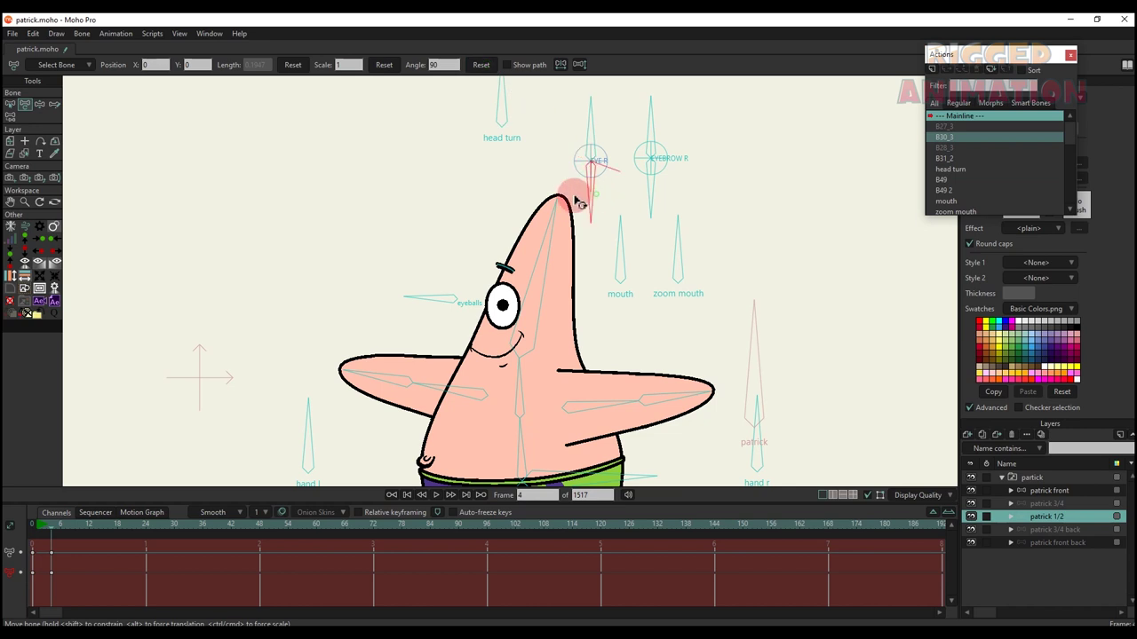
- Test the EYE R smart bone for the heart pupil, reset its angle, and move the eyeballs bone to shift the pupil
drag(656, 167, 622, 190)
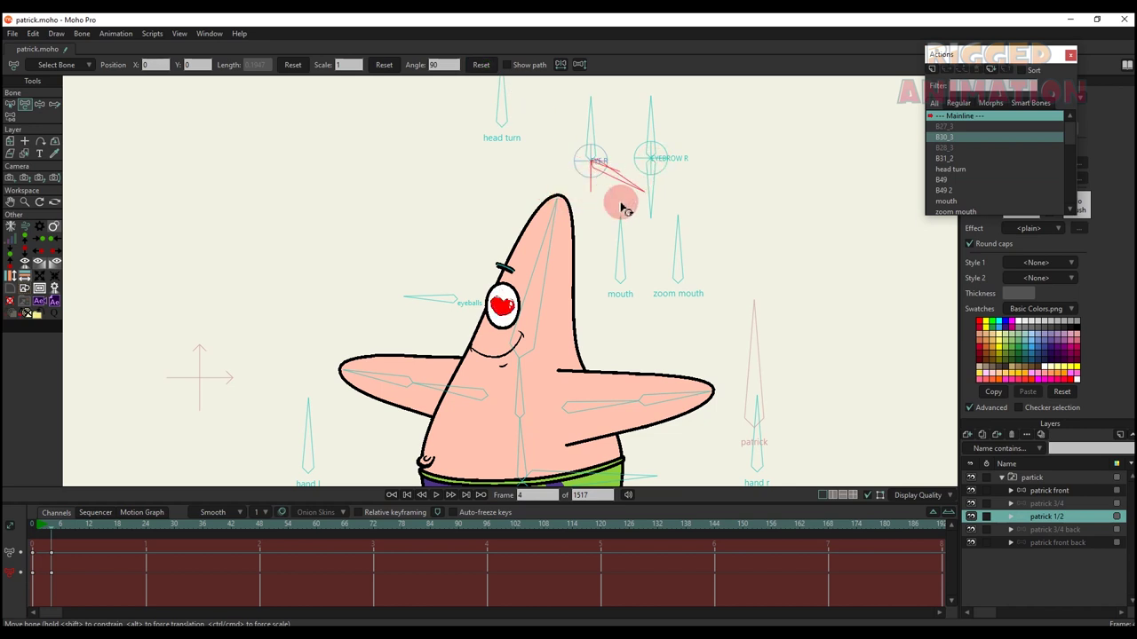
click(481, 66)
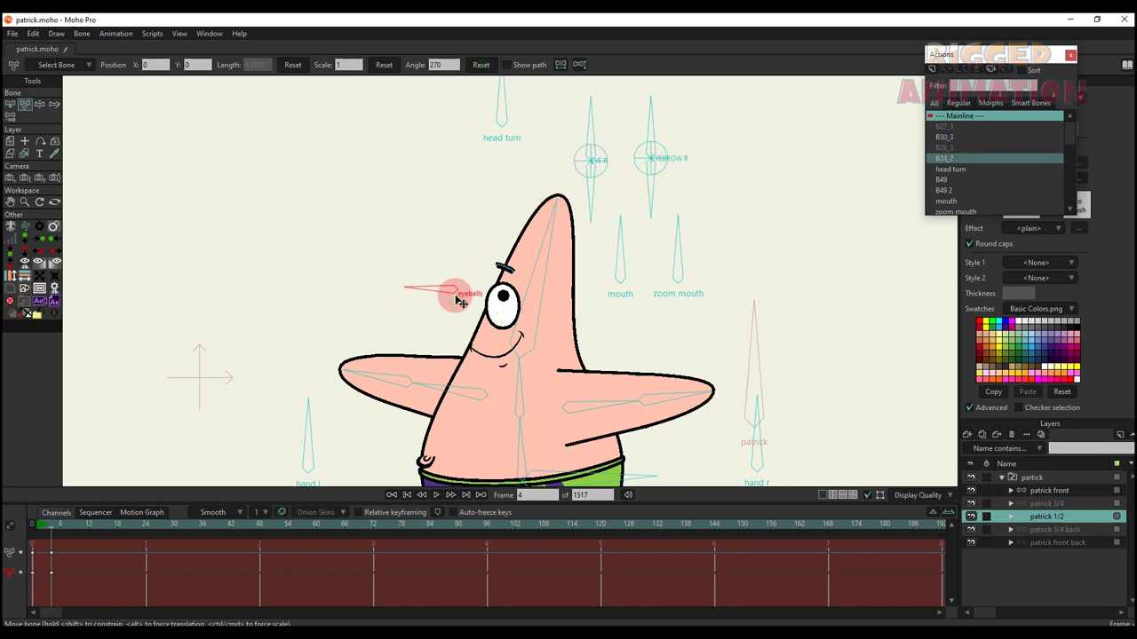
drag(462, 296, 452, 304)
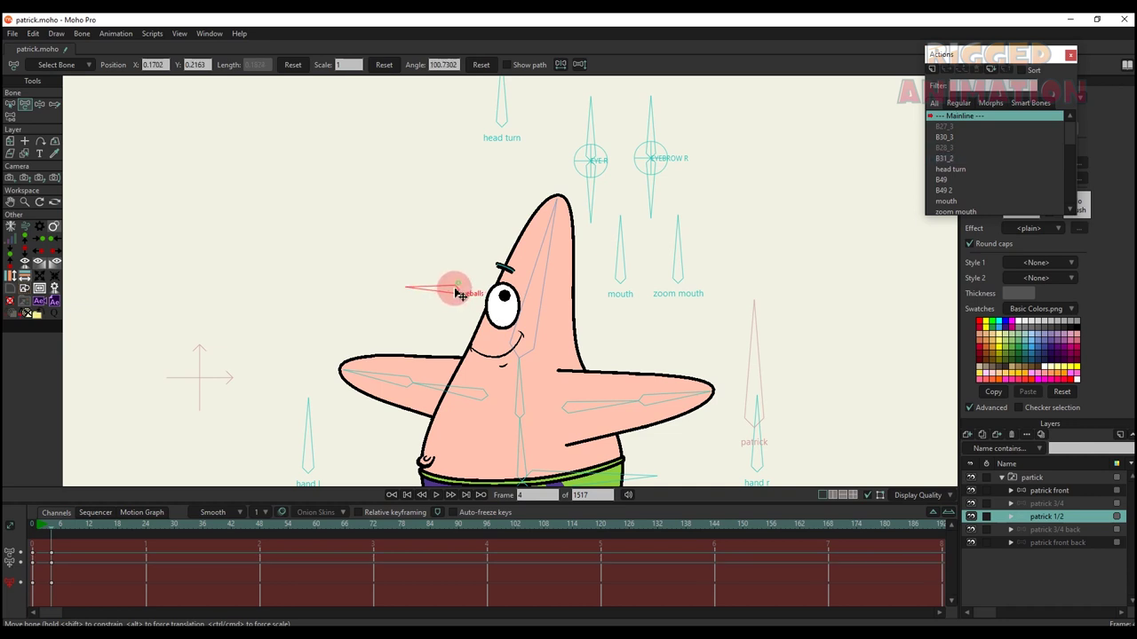
click(601, 170)
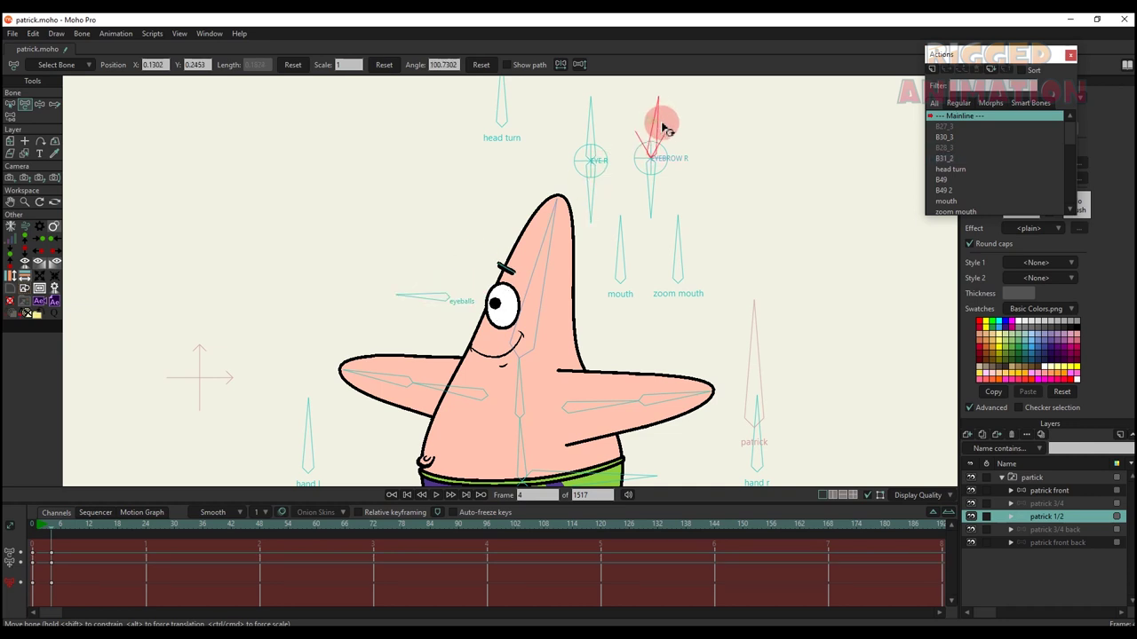
- Rotate the upper and lower EYEBROW R smart bones to change the eyebrow, resetting the angle of each
drag(664, 125, 527, 127)
click(484, 68)
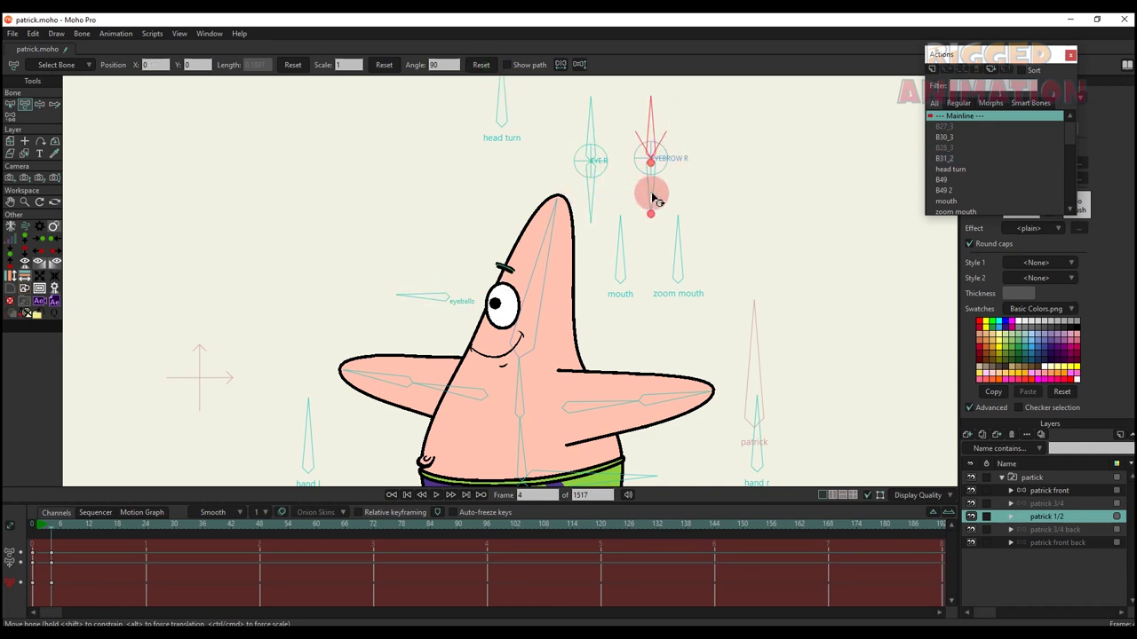
drag(651, 195, 487, 55)
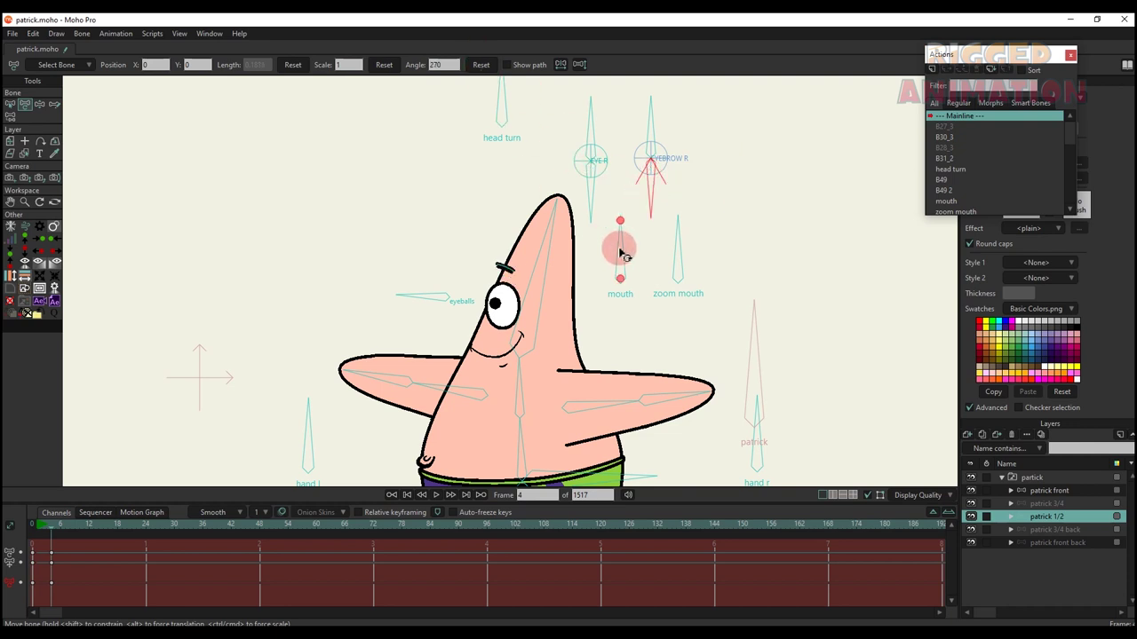
- Rotate the mouth and zoom mouth smart bones to open and enlarge the mouth of the 1/2 view
mouse_move(622, 253)
mouse_down()
mouse_move(649, 277)
mouse_move(640, 255)
mouse_up()
click(677, 247)
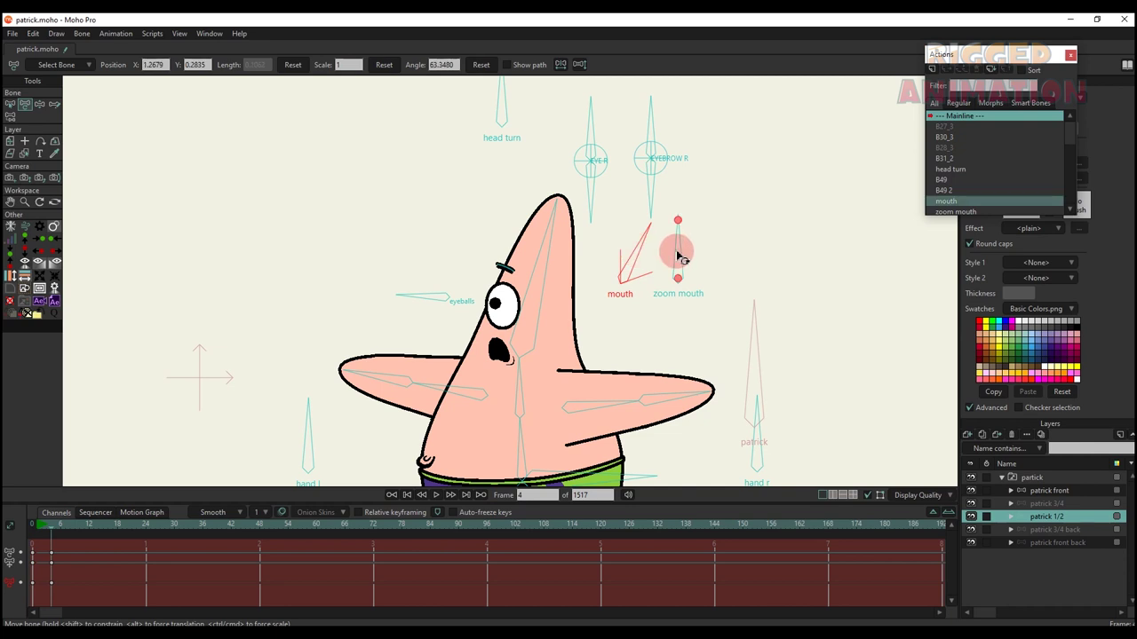
drag(702, 276, 630, 308)
- Delete the facial test keyframes from the timeline to restore the default pose of the 1/2 view
scroll(574, 341, down, 3)
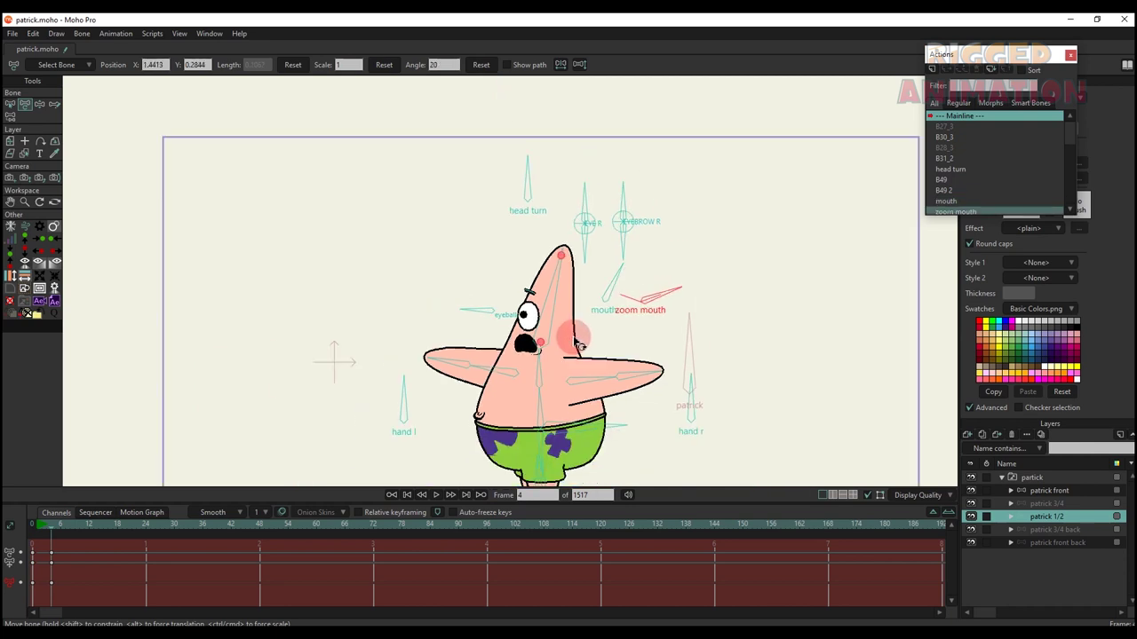
drag(552, 362, 547, 336)
drag(110, 591, 4, 494)
key(Delete)
- Bend the arm on the hand l side toward the body, and rotate hand l to test its forearm layering
scroll(515, 363, up, 3)
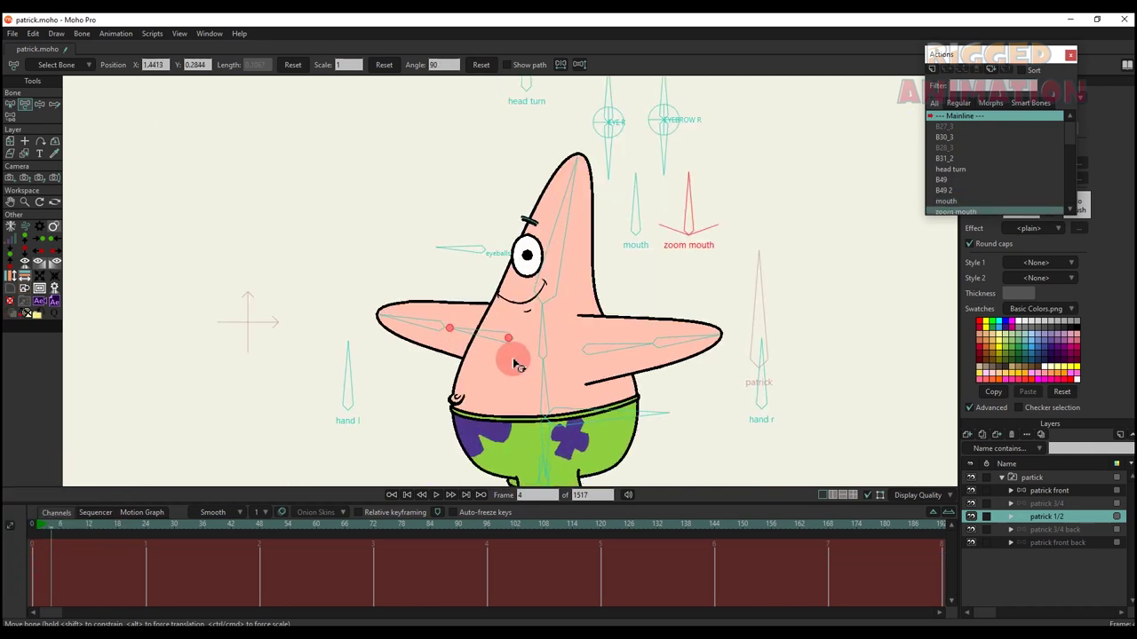
drag(515, 363, 510, 322)
drag(664, 345, 662, 333)
scroll(558, 293, up, 1)
drag(464, 264, 546, 269)
drag(326, 324, 307, 246)
- Raise the arm on the hand r side and bend its forearm toward the head
click(735, 335)
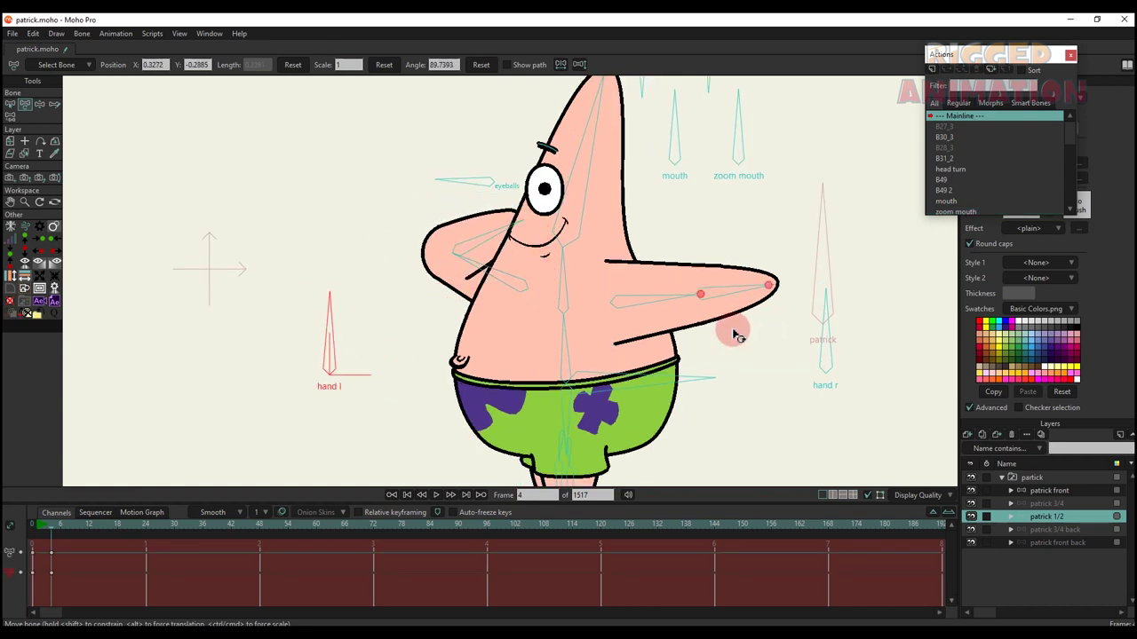
drag(668, 318, 654, 274)
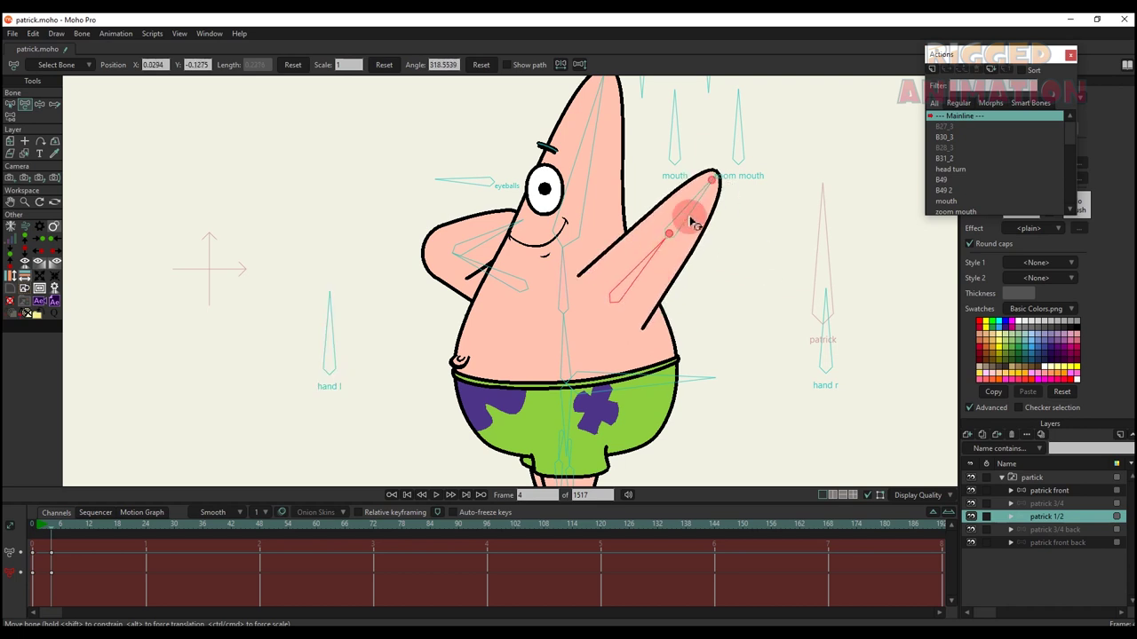
drag(690, 219, 642, 186)
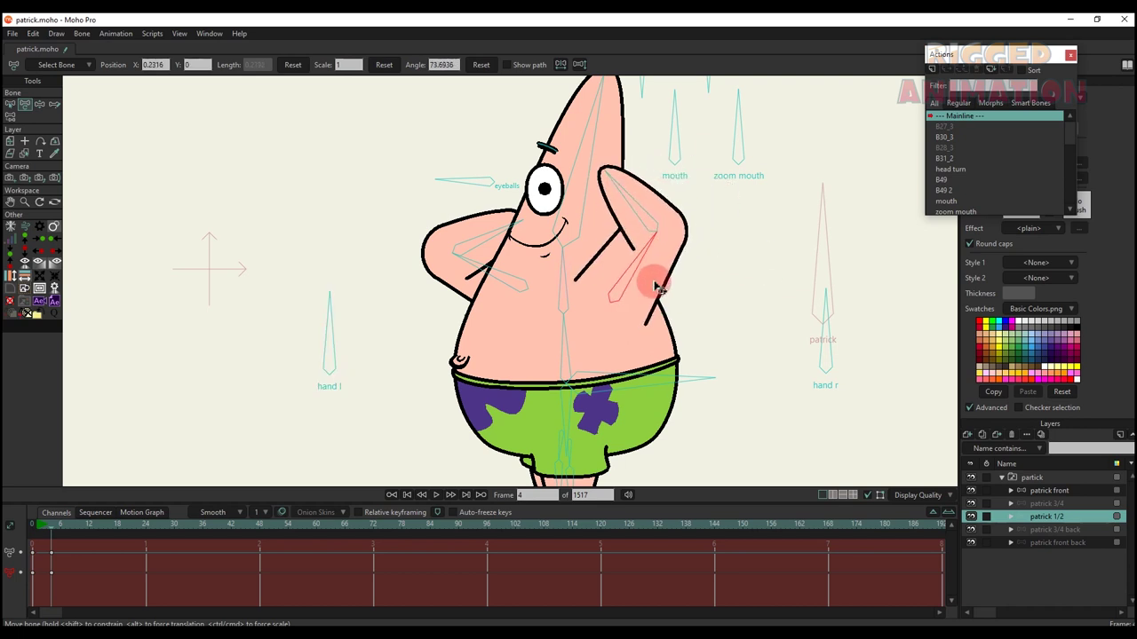
- Rotate hand r and swing its arm down and up to test the forearm layering, then clear the arm keyframes
drag(828, 347, 756, 400)
click(626, 281)
drag(626, 281, 651, 425)
drag(628, 377, 668, 292)
drag(758, 367, 751, 454)
drag(692, 307, 610, 160)
scroll(594, 257, down, 2)
click(81, 467)
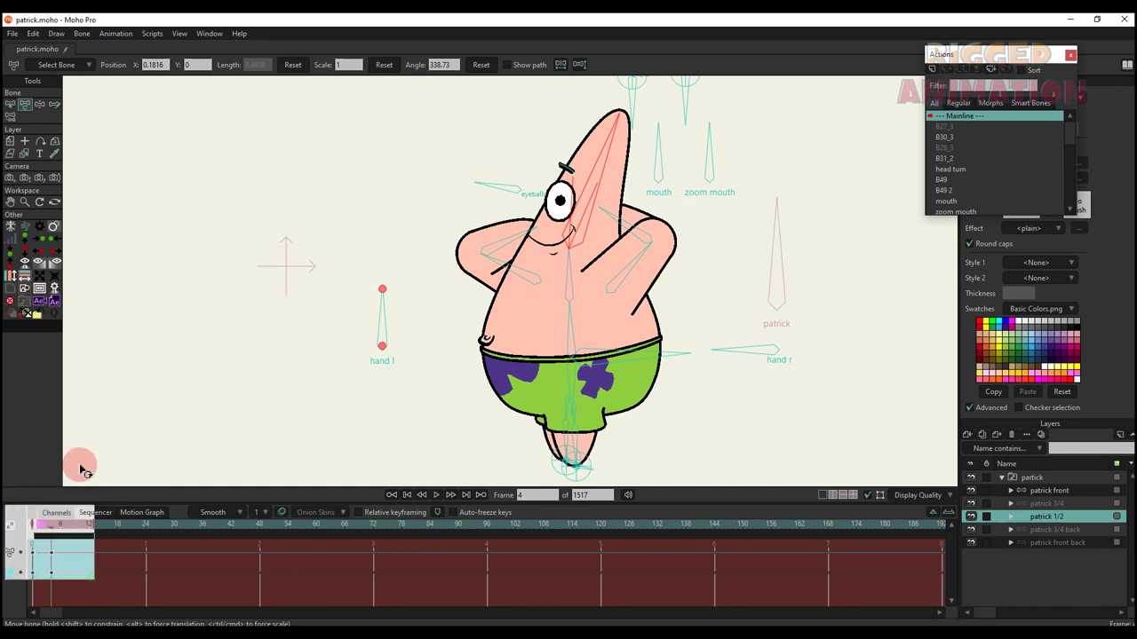
- Tilt the torso and hip bones of the 1/2 view, then delete their keyframes
click(562, 356)
scroll(601, 383, up, 2)
drag(545, 325, 551, 266)
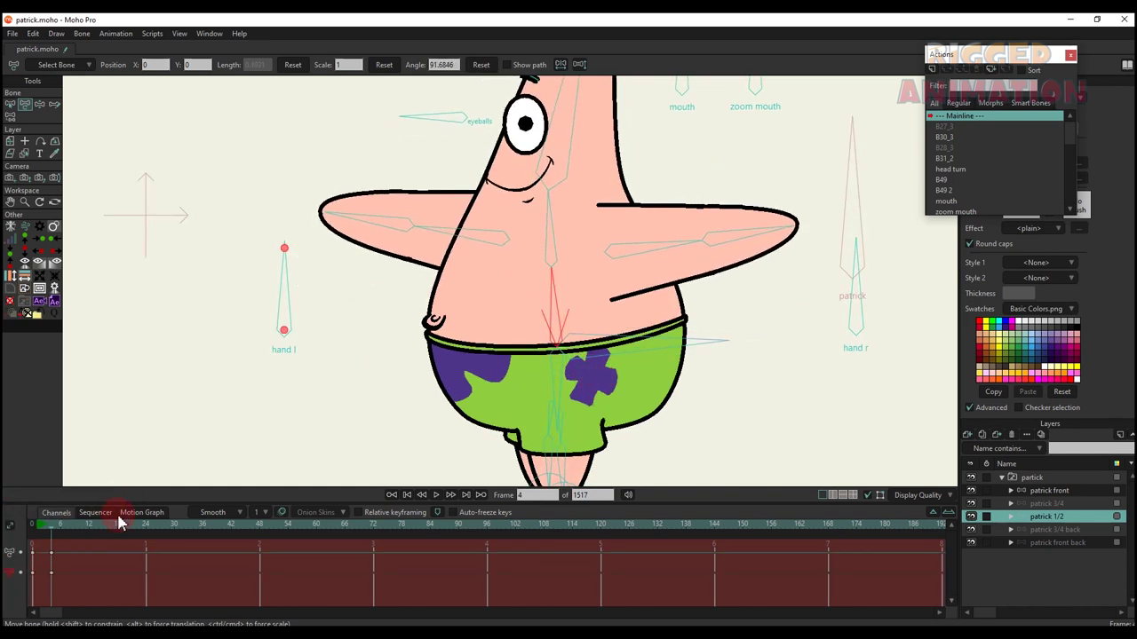
key(ctrl+z)
drag(522, 385, 513, 337)
drag(119, 592, 4, 529)
key(Delete)
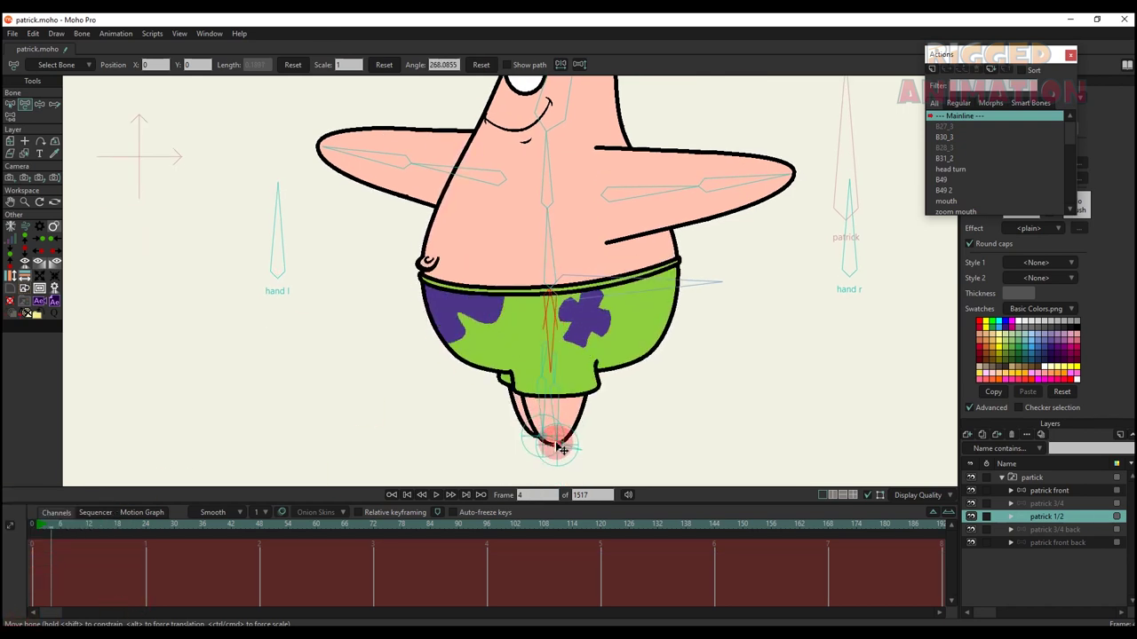
- Spread the foot target bones apart and shift the body bone at the waist to bend the legs
mouse_move(562, 449)
mouse_down()
mouse_move(690, 420)
mouse_move(471, 386)
mouse_move(677, 425)
mouse_move(380, 400)
mouse_up()
scroll(412, 382, down, 2)
click(560, 305)
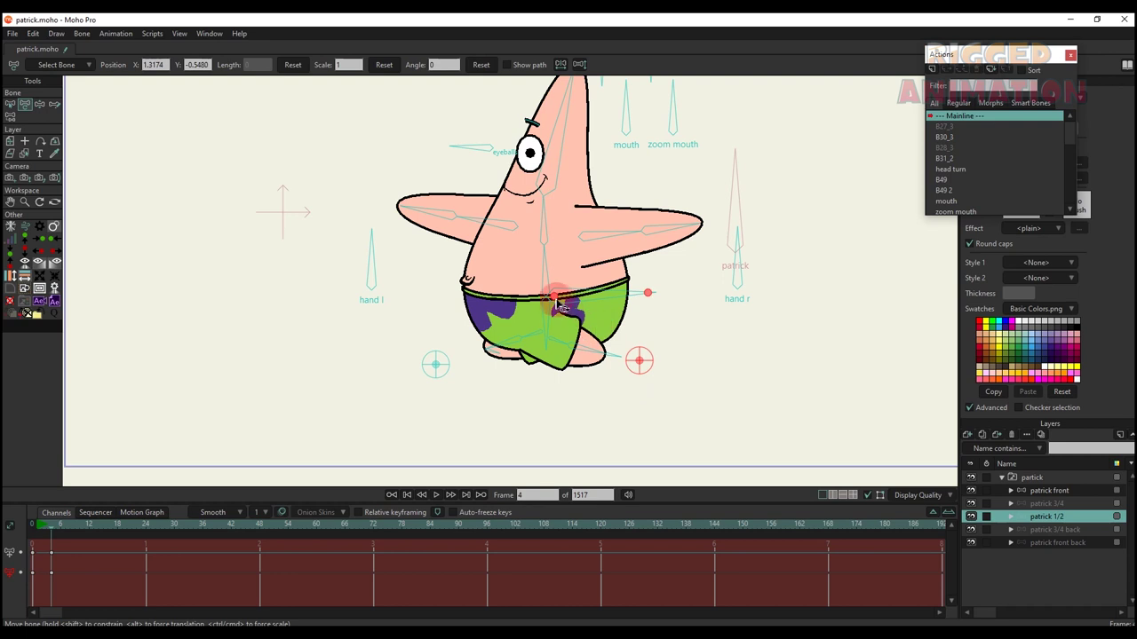
drag(558, 305, 481, 314)
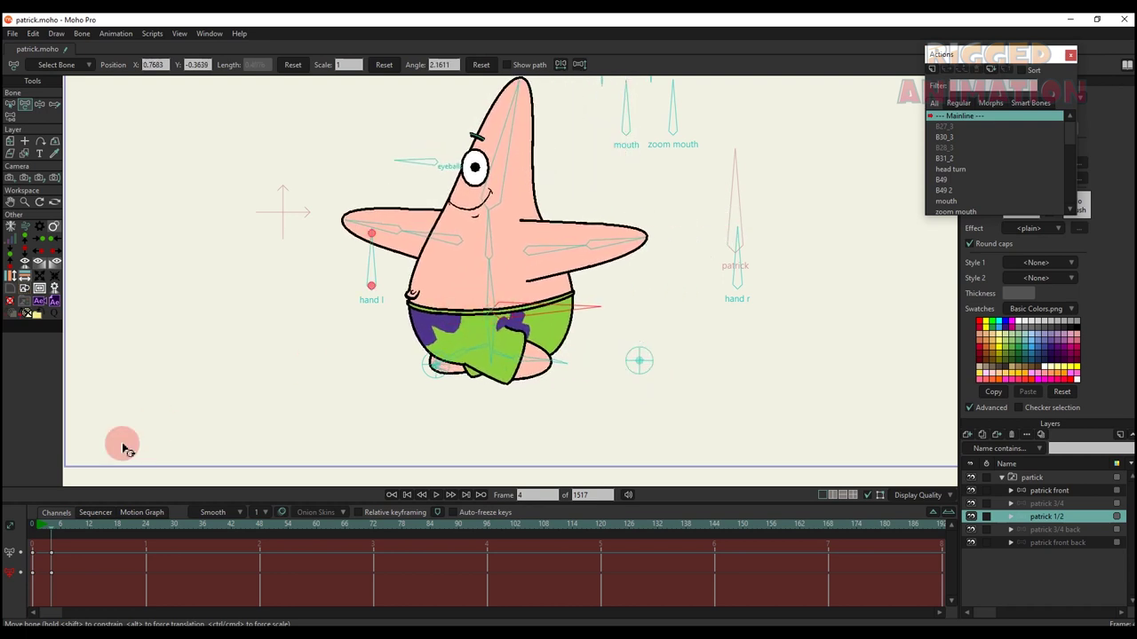
- Clear the leg test keyframes, try the hip bone once more, and delete its keyframes
drag(111, 569, 4, 500)
drag(497, 365, 538, 320)
drag(96, 574, 26, 533)
key(Delete)
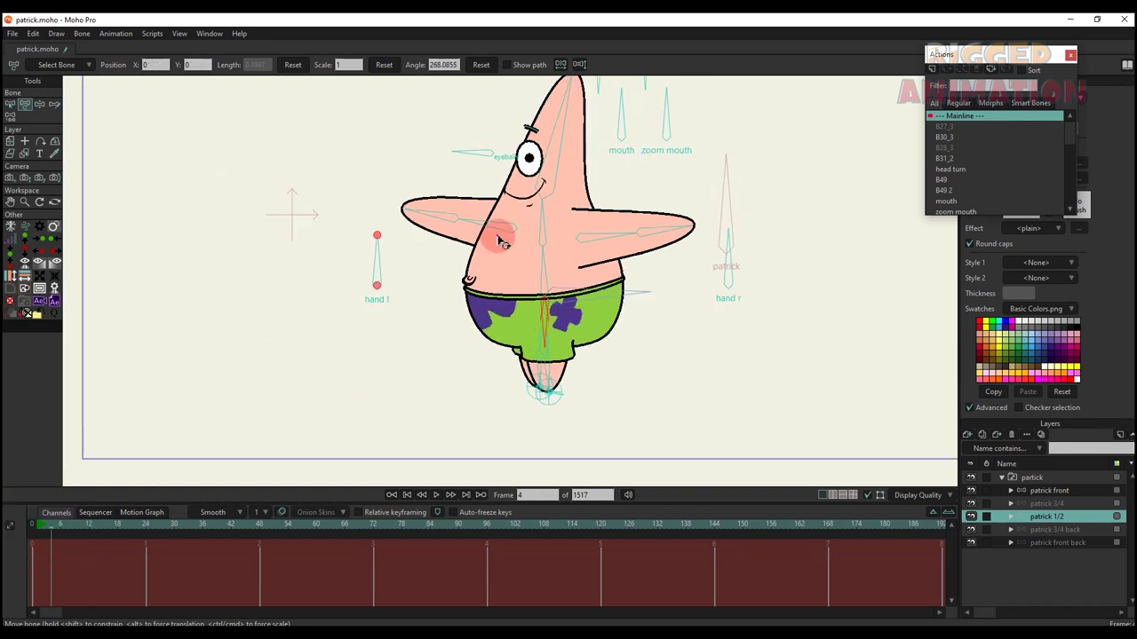
- Tilt the head bone of the 1/2 view upright, then delete its keyframes
drag(506, 222, 507, 291)
mouse_move(559, 202)
mouse_down()
mouse_move(543, 186)
mouse_move(546, 198)
mouse_up()
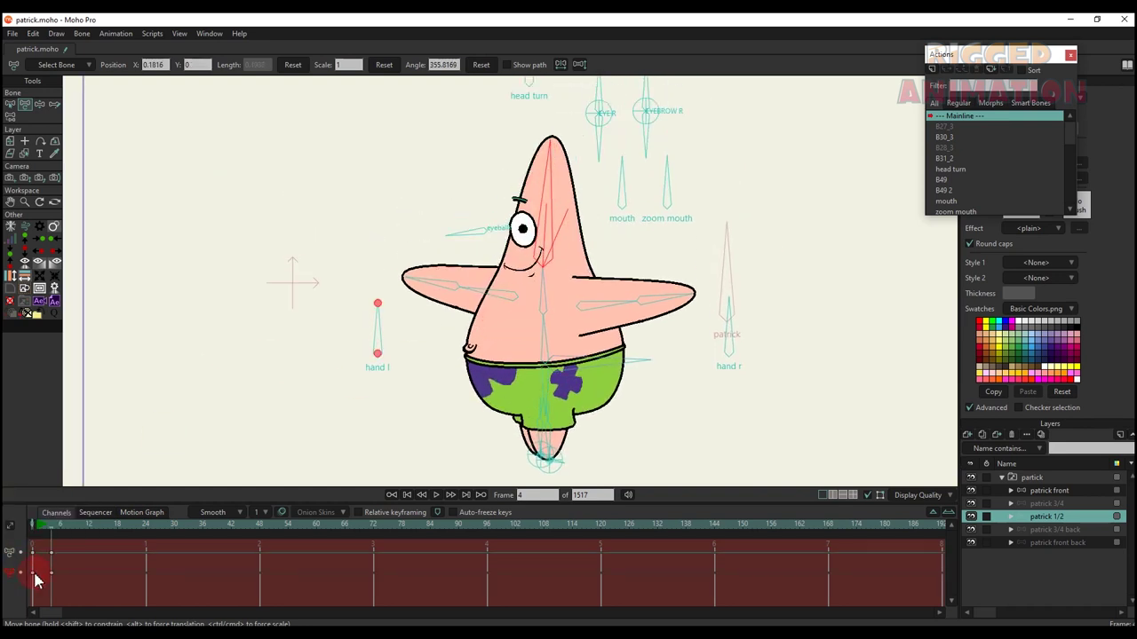
drag(72, 586, 5, 495)
key(Delete)
click(793, 435)
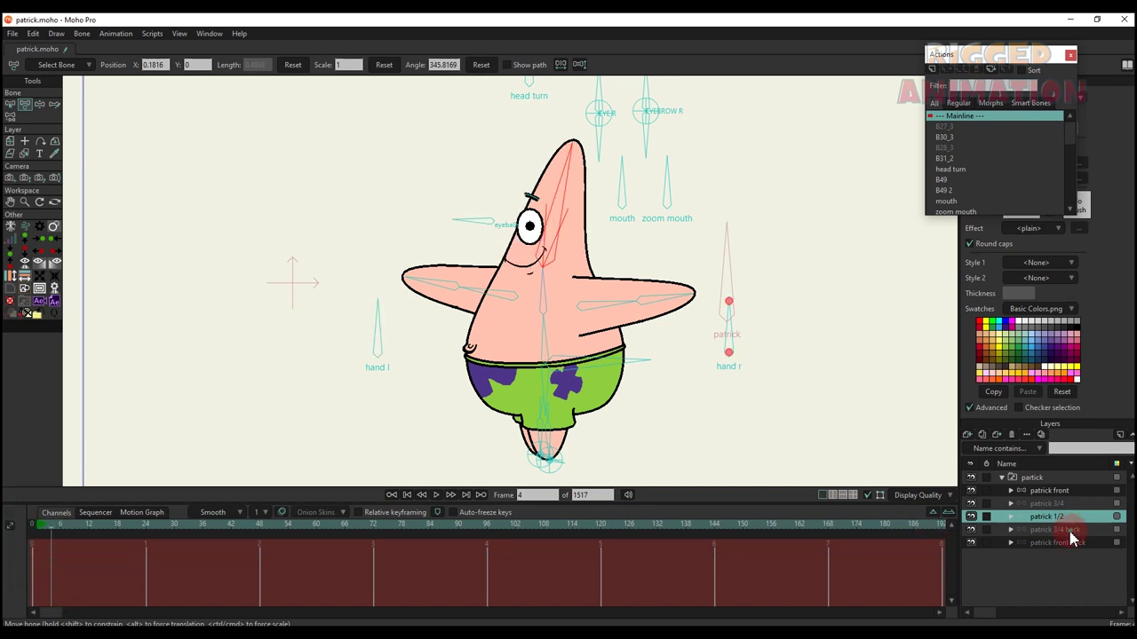
- Switch to the patrick 3/4 back layer, and rotate the head turn smart bone to turn the head, resetting its angle
click(1070, 530)
mouse_move(548, 227)
mouse_down()
mouse_move(574, 226)
mouse_move(524, 209)
mouse_move(561, 227)
mouse_up()
scroll(561, 207, down, 2)
drag(559, 139, 645, 147)
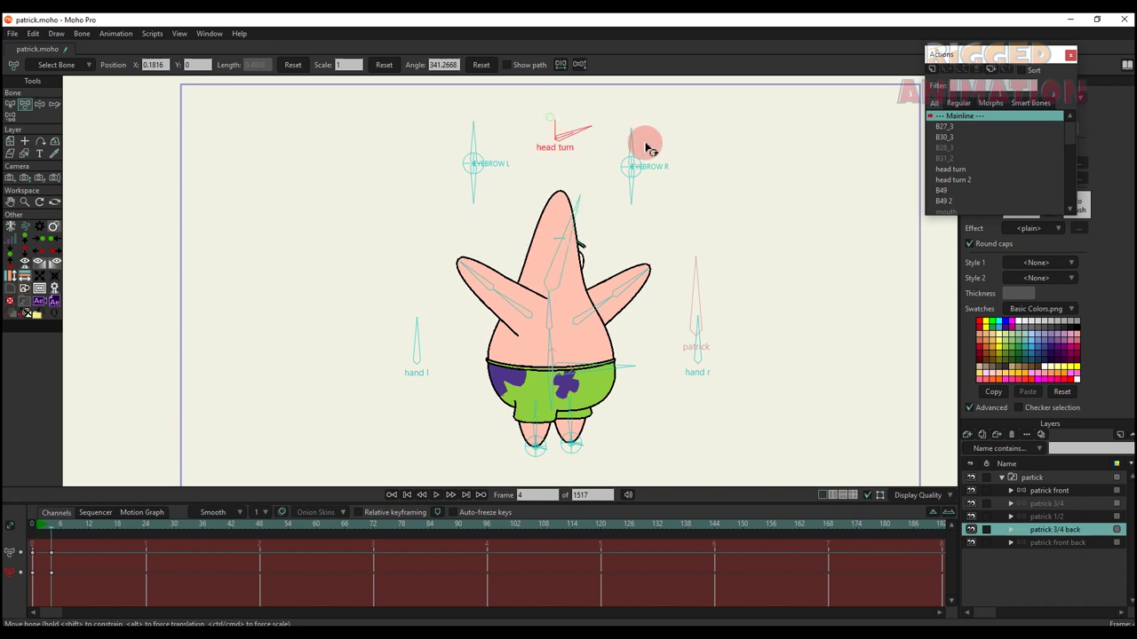
drag(480, 116, 675, 162)
click(474, 67)
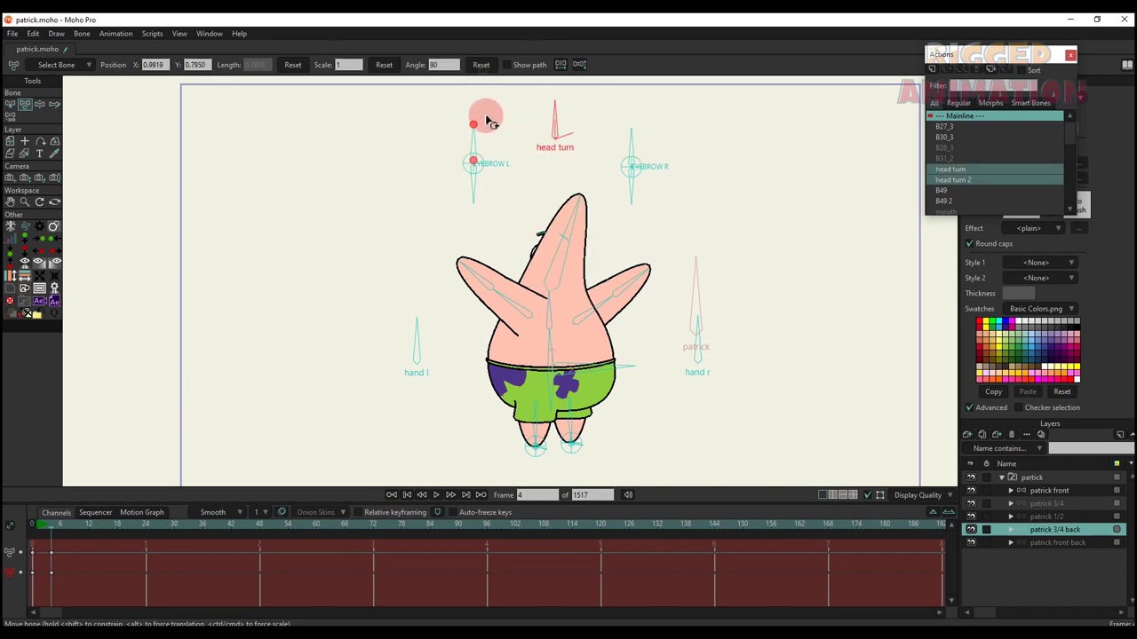
- Rotate the upper and lower EYEBROW L smart bones to test the eyebrow in the 3/4 back view
scroll(485, 123, up, 1)
mouse_move(477, 147)
mouse_down()
mouse_move(507, 157)
mouse_move(426, 190)
mouse_move(464, 151)
mouse_up()
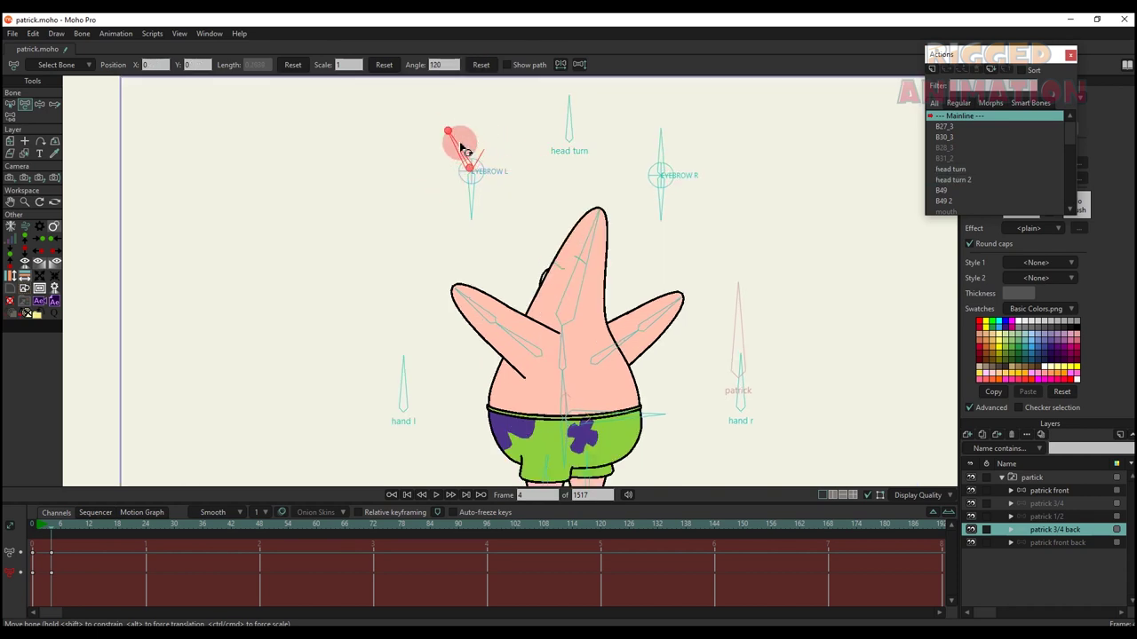
drag(474, 203, 582, 222)
- Turn the head to the other side with the head turn bone, and try the EYEBROW R smart bones
drag(586, 135, 559, 229)
drag(661, 155, 600, 196)
drag(670, 202, 584, 184)
key(ctrl+z)
- Tilt the head bone of the 3/4 back view sideways
scroll(609, 238, down, 1)
drag(605, 233, 584, 200)
drag(549, 233, 561, 235)
scroll(544, 286, up, 1)
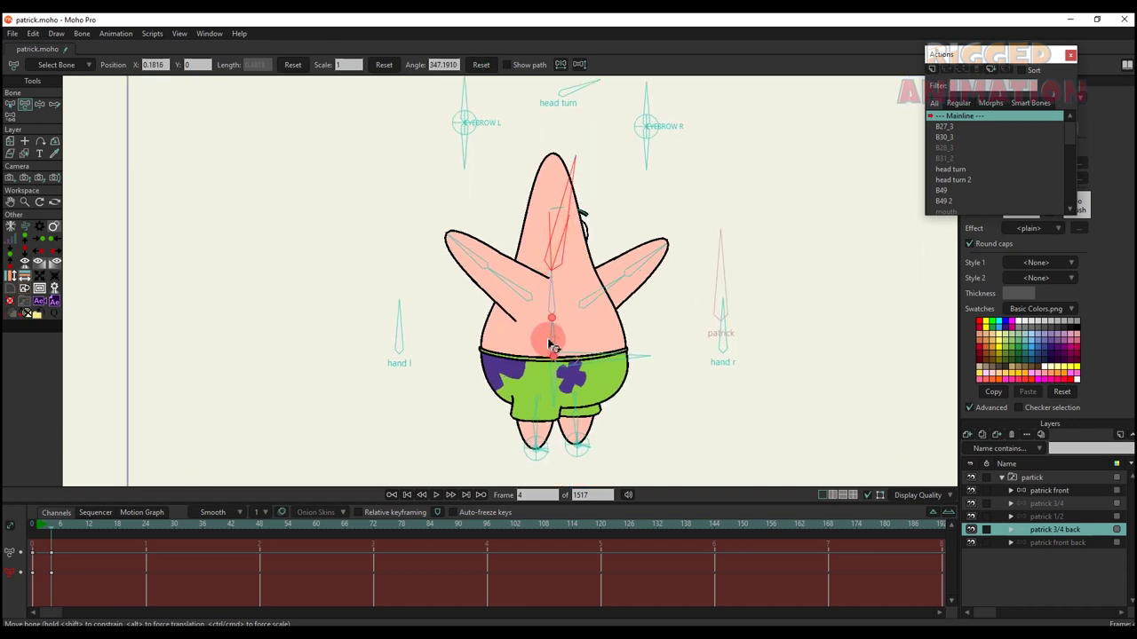
- Tilt the torso and hip bones of the 3/4 back view, resetting the angle of each
drag(550, 344, 499, 165)
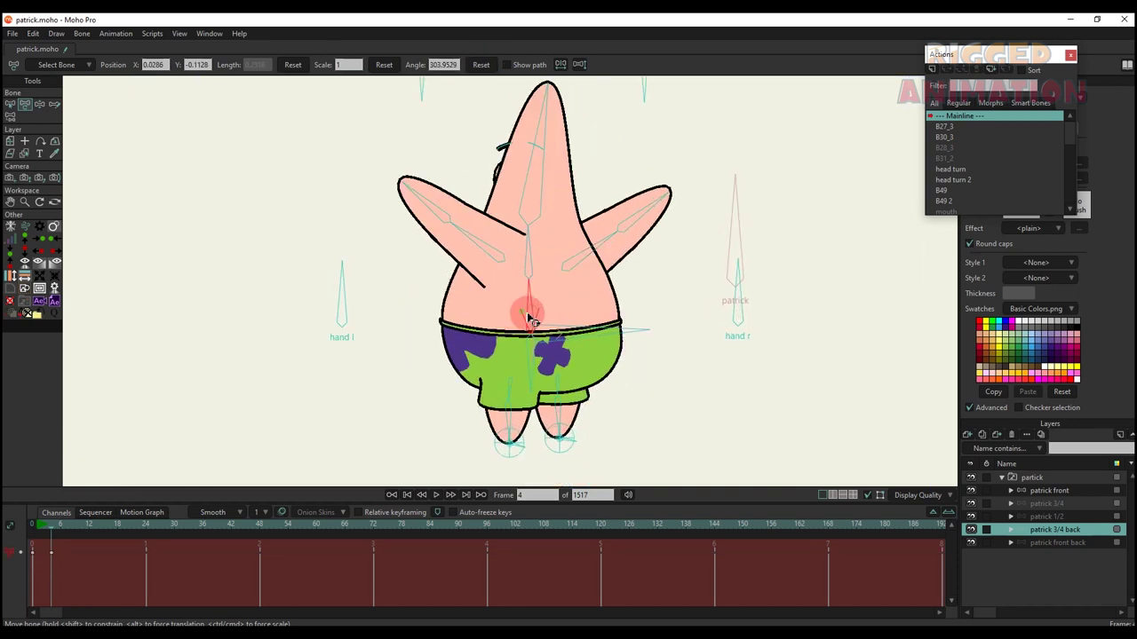
drag(529, 315, 487, 185)
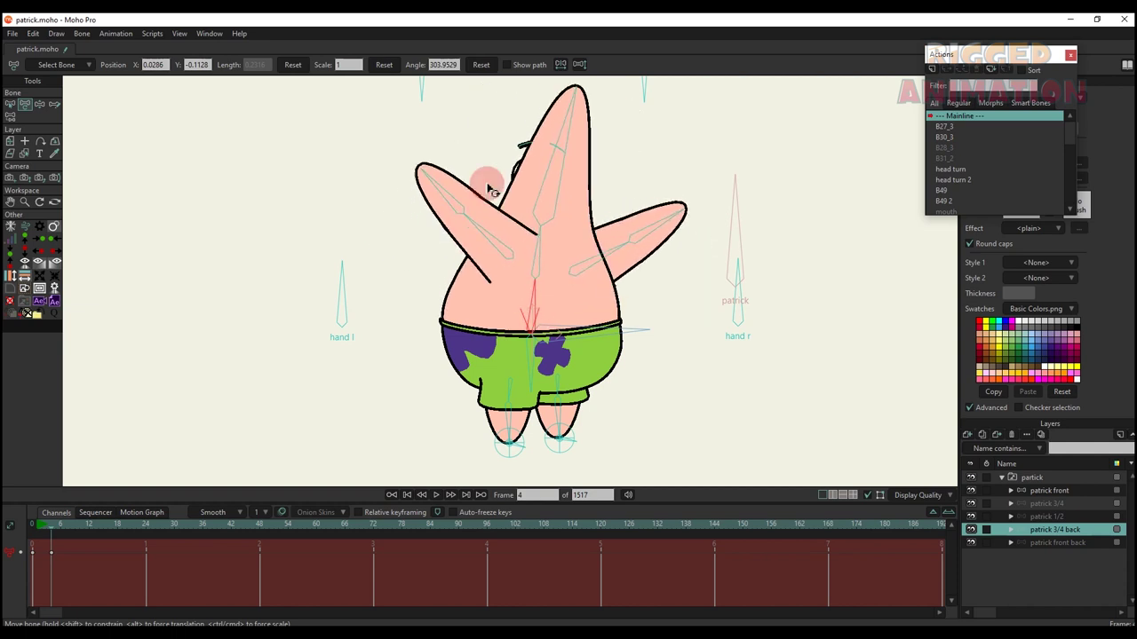
click(477, 66)
click(517, 308)
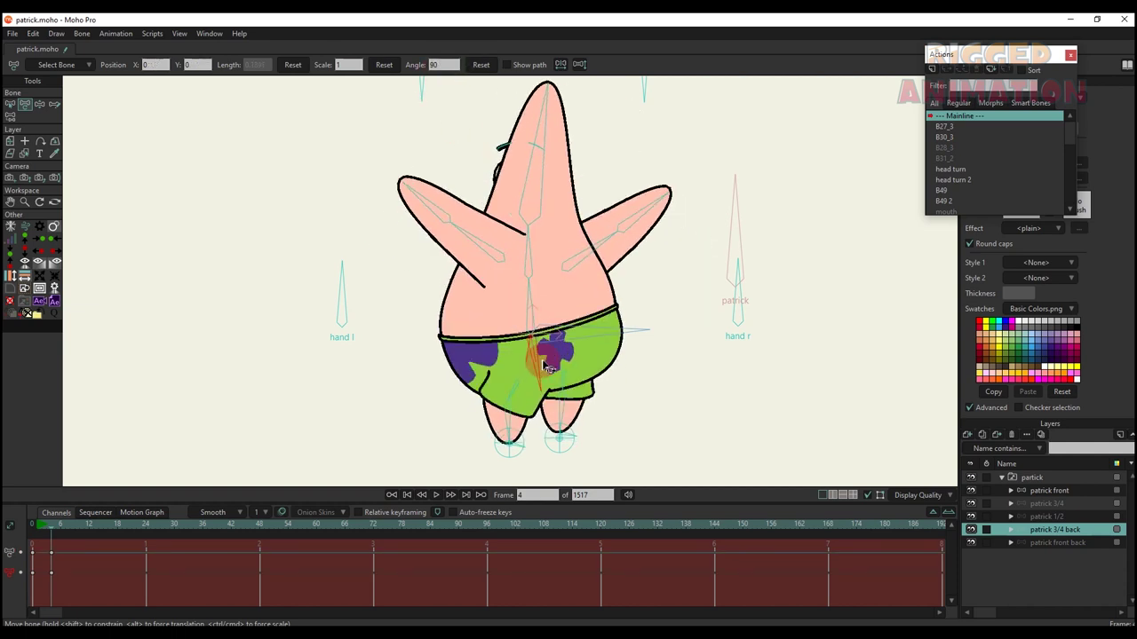
click(438, 152)
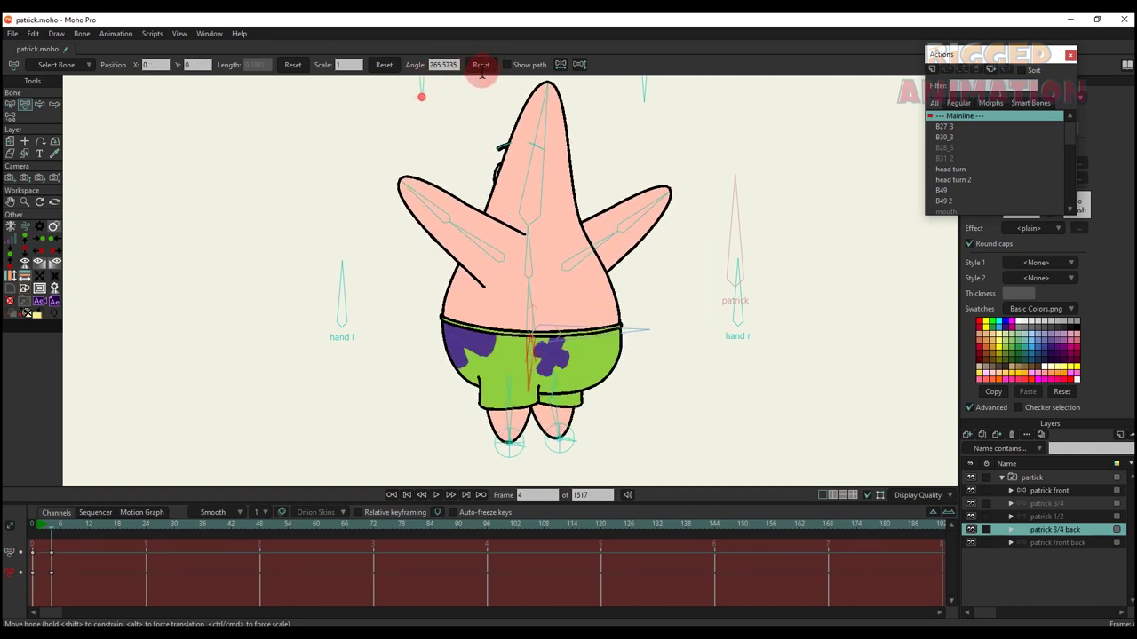
click(508, 101)
- Spread the two foot target bones and shift the body bone at the waist to bend the legs in the back view
drag(513, 448, 484, 460)
mouse_move(575, 430)
mouse_down()
mouse_move(541, 430)
mouse_move(471, 395)
mouse_move(562, 440)
mouse_up()
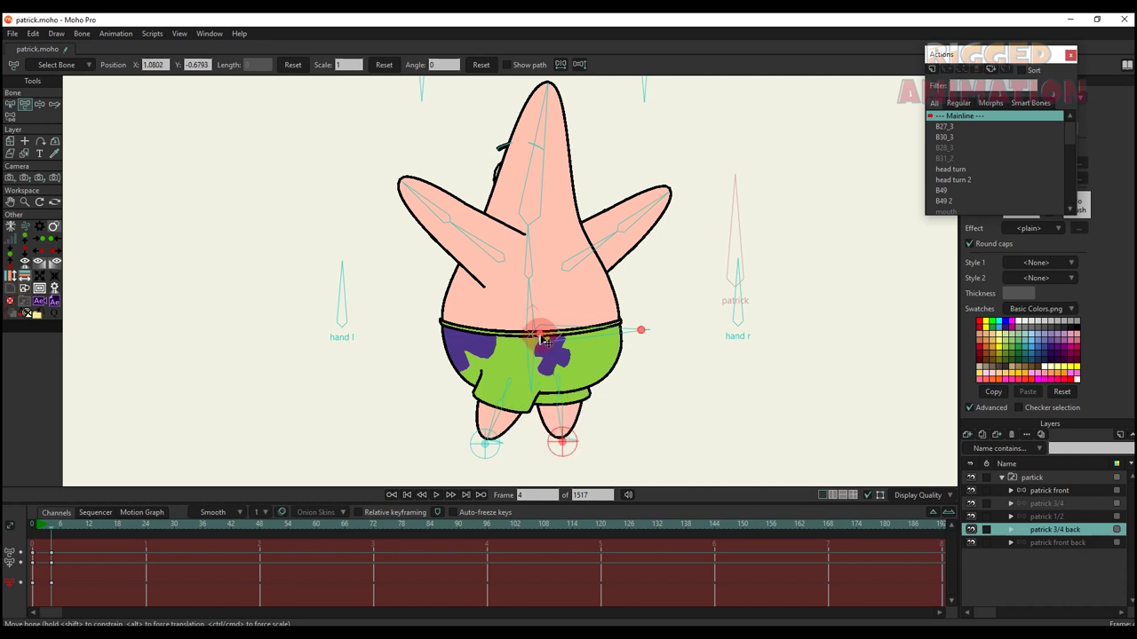
drag(544, 340, 520, 293)
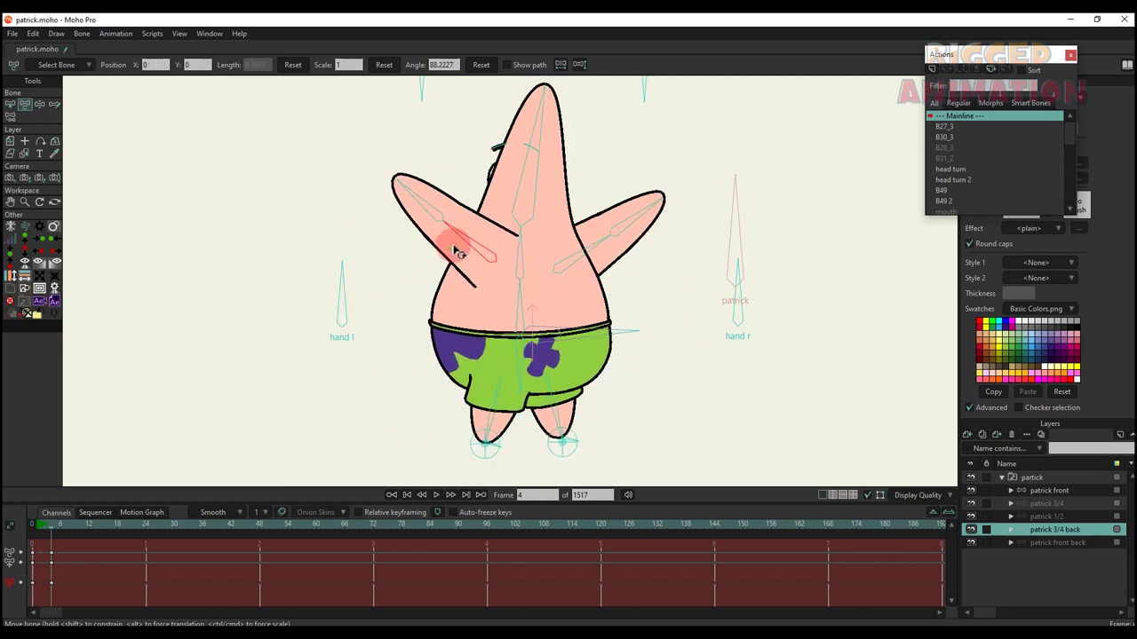
- Bend the arm on the hand l side across the back, and rotate hand l to horizontal and back to switch its forearm layering
drag(456, 252, 413, 224)
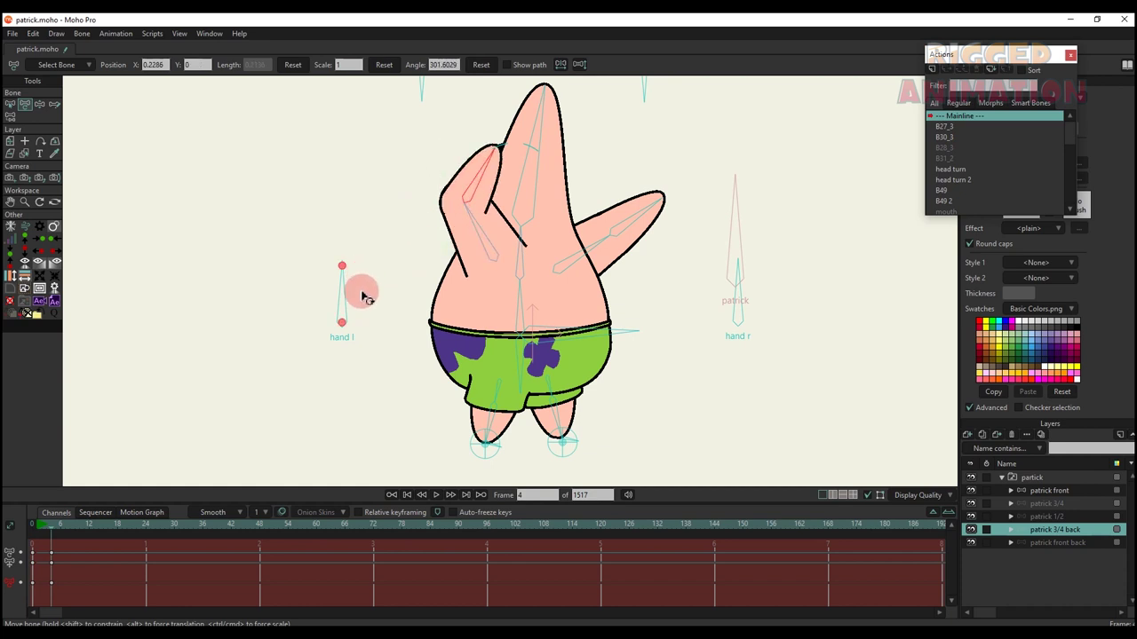
drag(362, 296, 458, 414)
drag(485, 176, 457, 260)
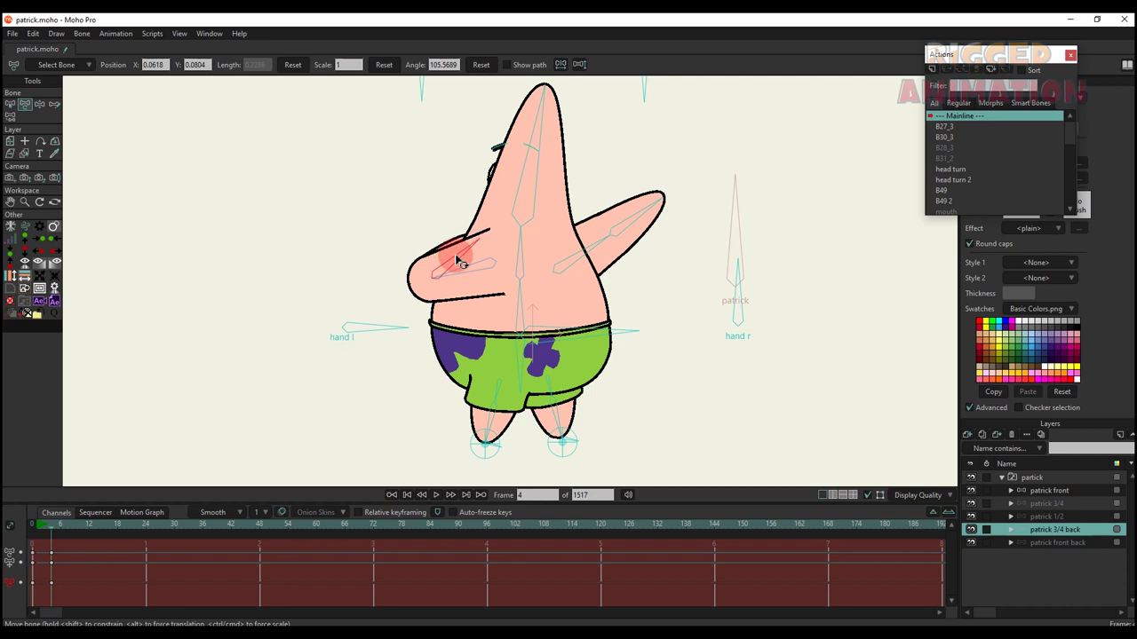
drag(384, 346, 508, 310)
- Bend the arm on the hand r side toward the head, and rotate hand r to horizontal to change its forearm layering
scroll(471, 307, up, 1)
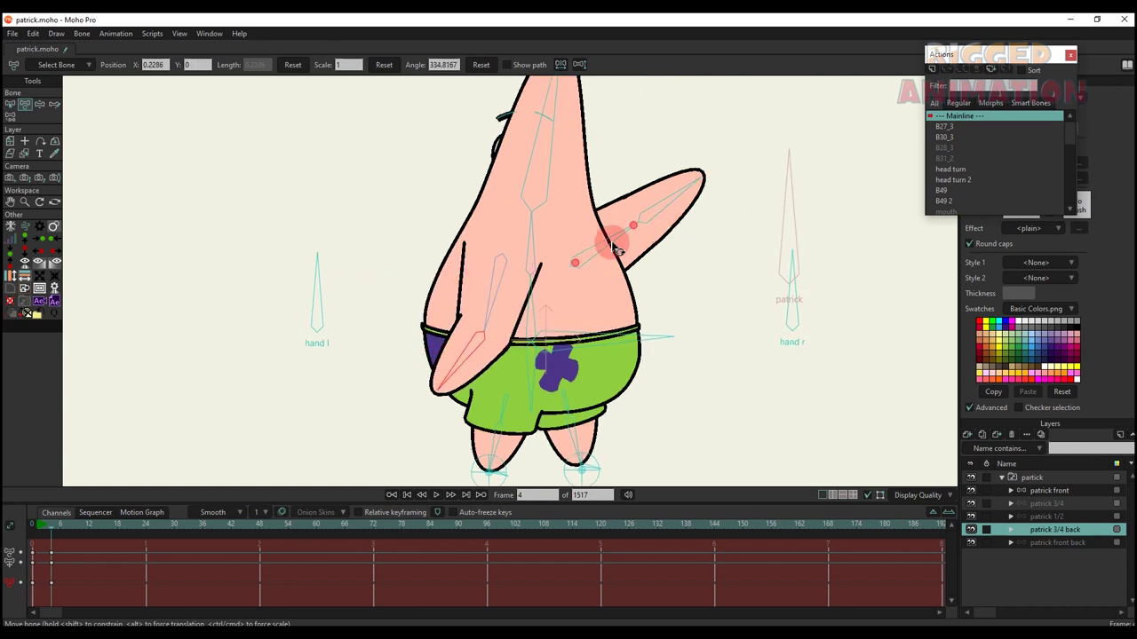
drag(616, 250, 725, 256)
drag(798, 300, 586, 164)
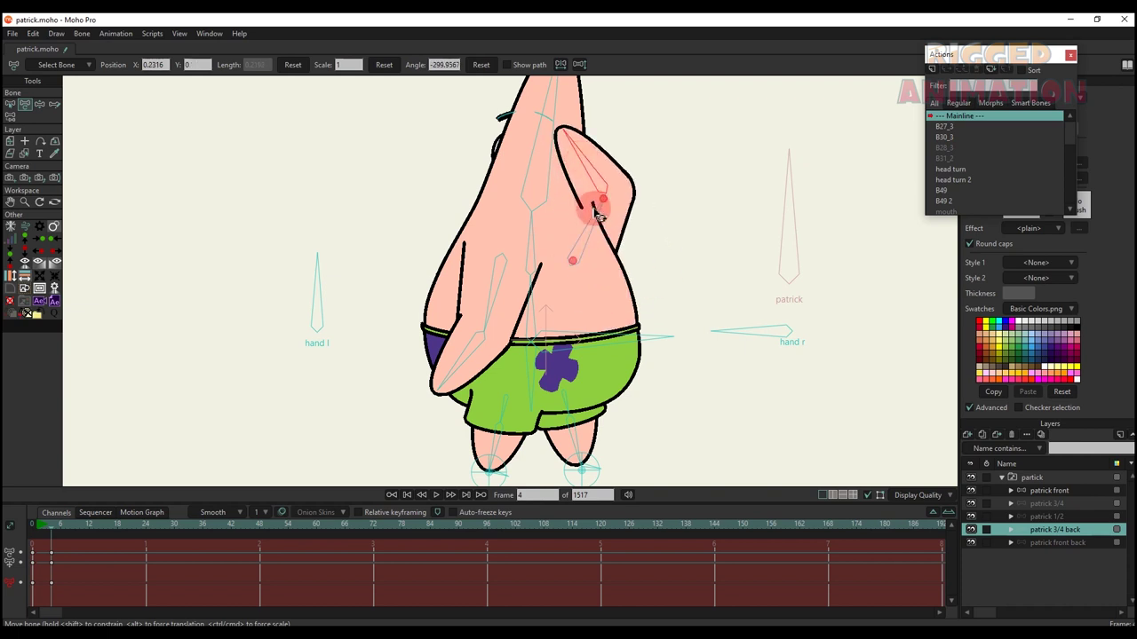
drag(598, 215, 552, 245)
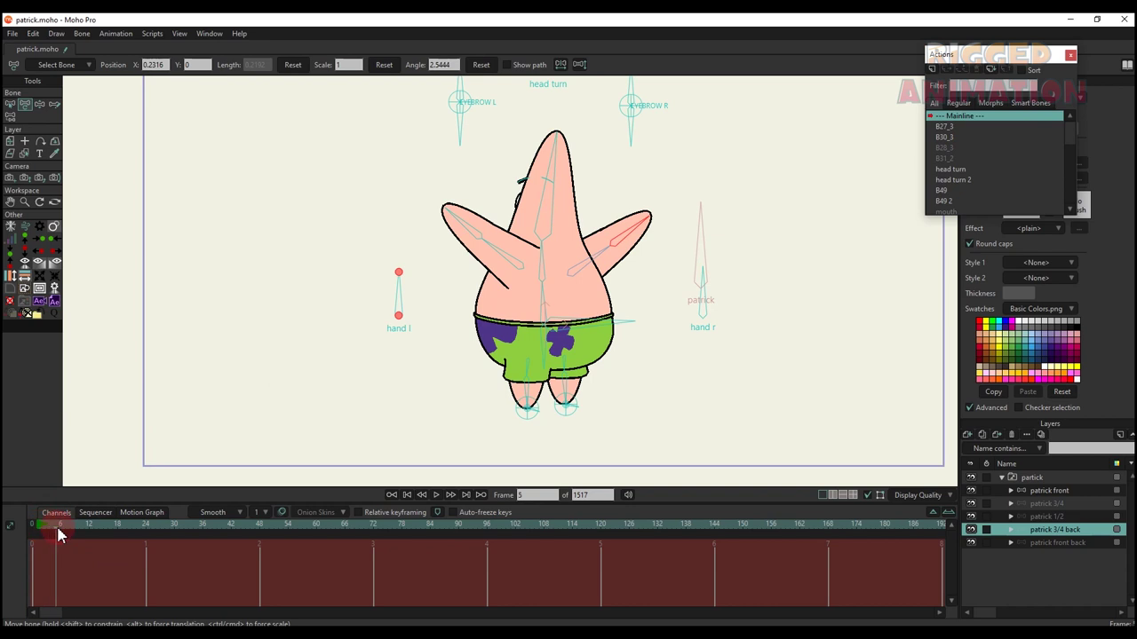
- Select the patrick front back layer and bend both arms inward so the forearms fold toward the head
click(1046, 543)
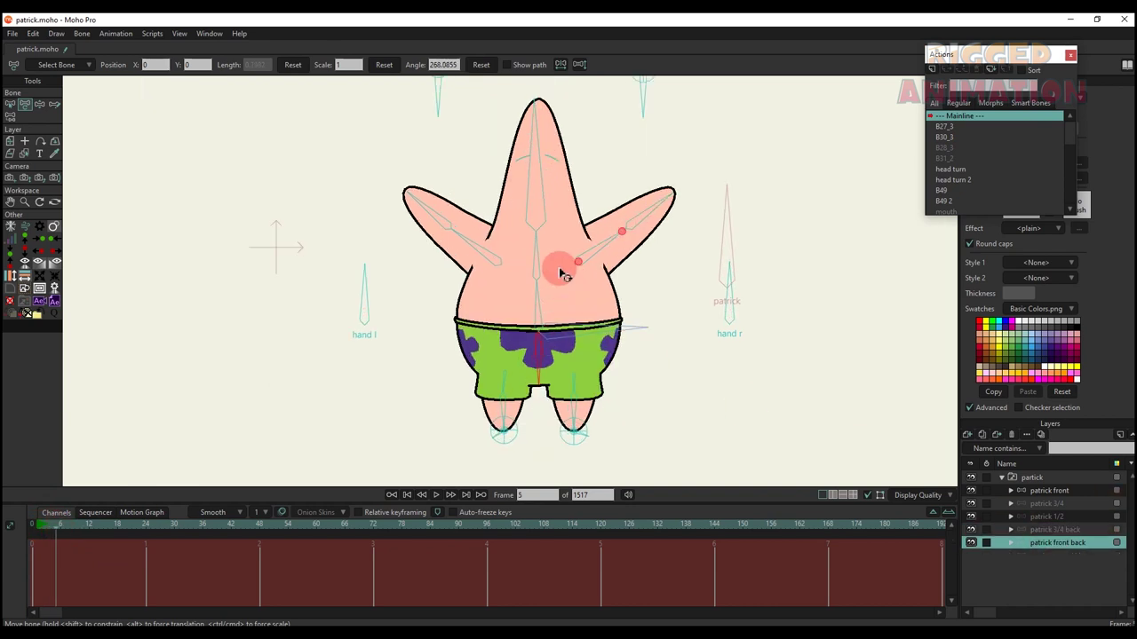
click(606, 291)
drag(624, 279, 597, 258)
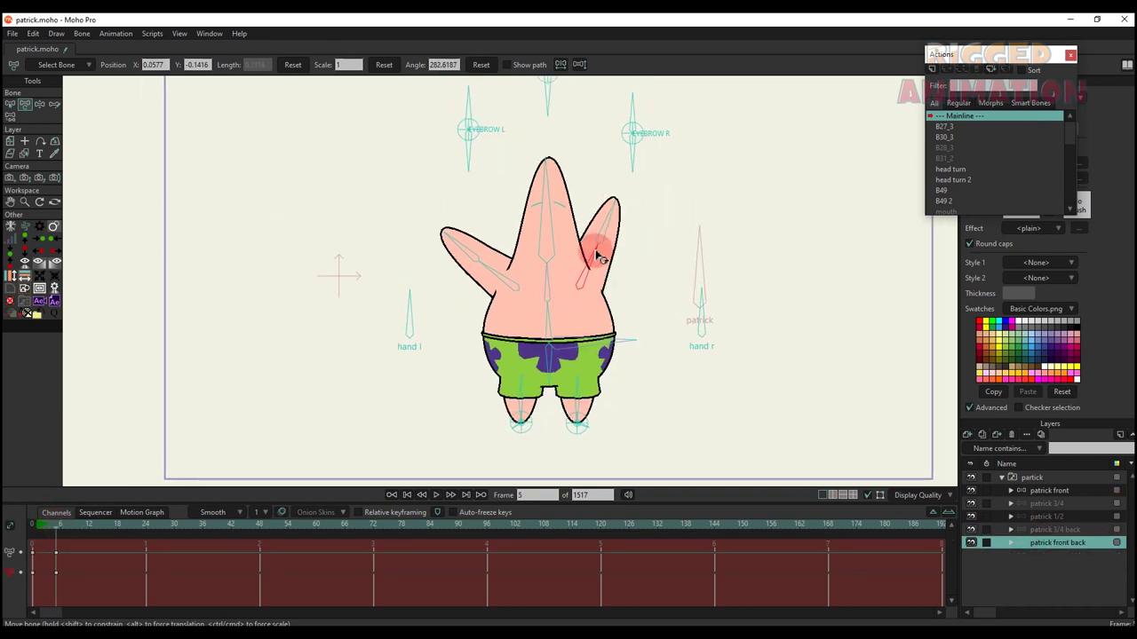
drag(604, 218, 554, 226)
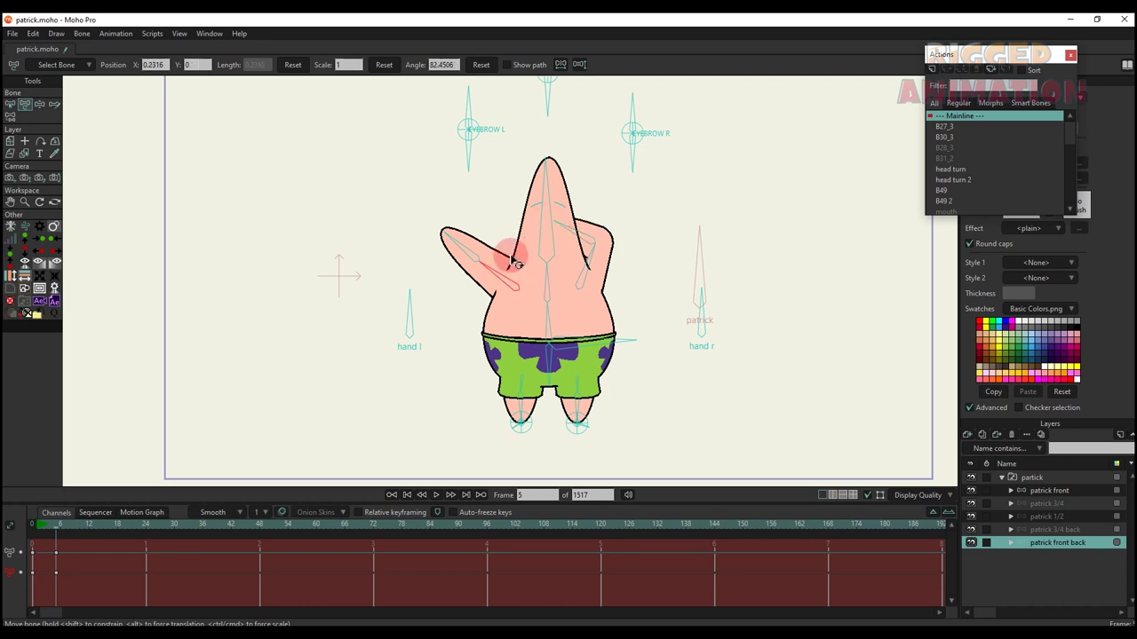
mouse_move(513, 260)
mouse_down()
mouse_move(518, 233)
mouse_move(512, 268)
mouse_up()
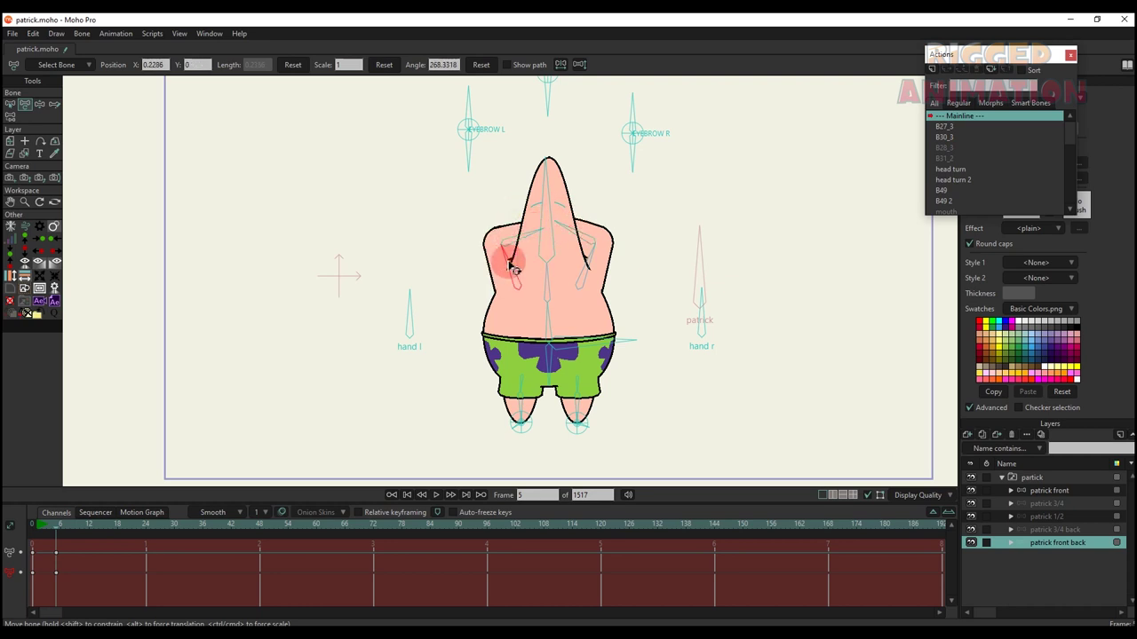
- Tilt the head bone toward the hand r side and rotate the upper HEAD dial bone toward EYEBROW L
scroll(543, 233, down, 2)
drag(544, 233, 571, 254)
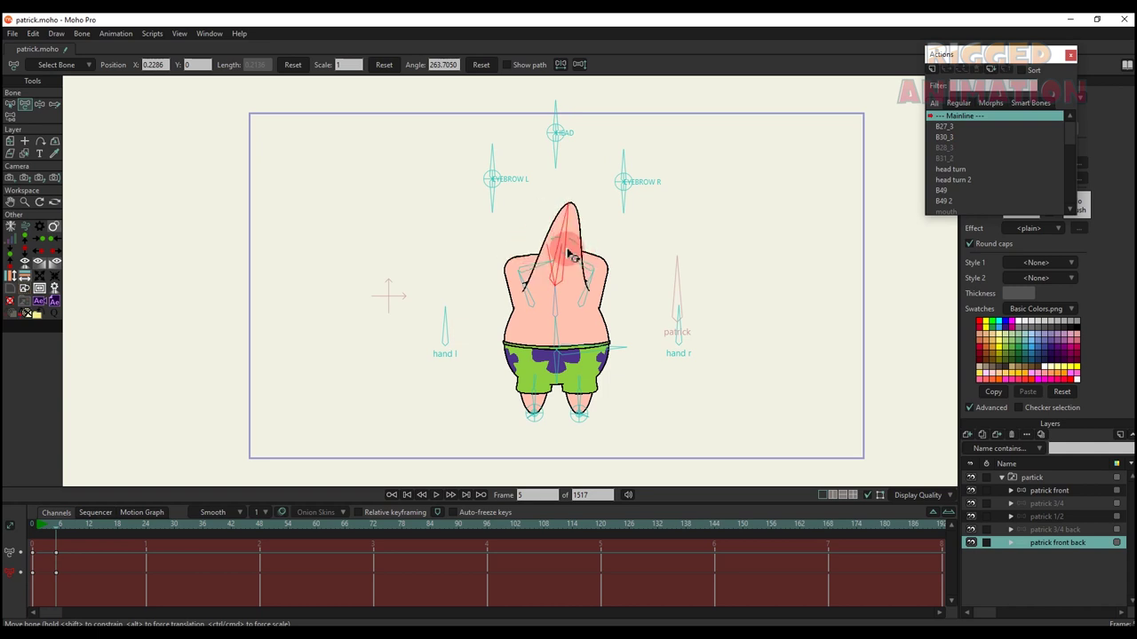
drag(551, 116, 528, 80)
- Test the EYEBROW L and EYEBROW R dials on the turned head, rotating the upper EYEBROW R bone to 60
scroll(500, 196, up, 2)
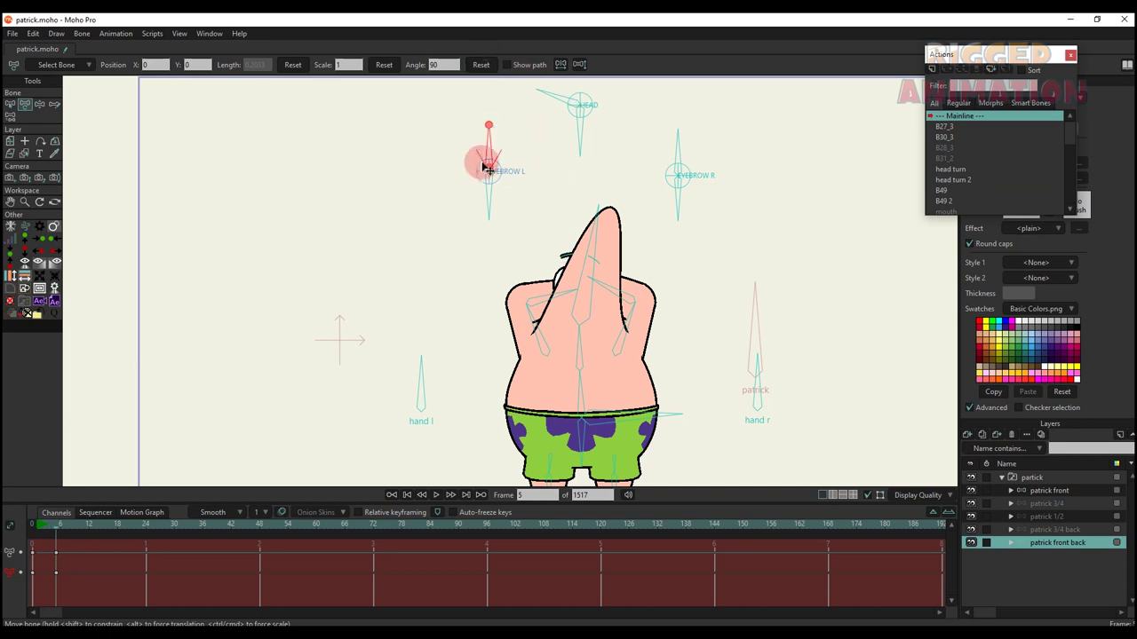
drag(485, 167, 423, 195)
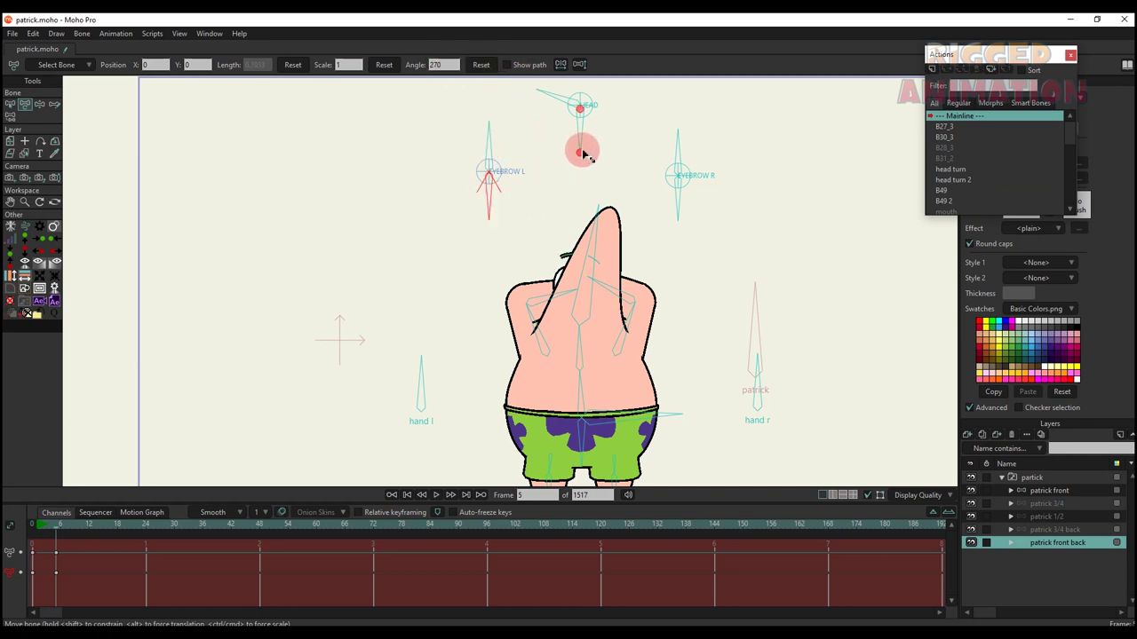
scroll(626, 229, up, 2)
drag(631, 233, 589, 336)
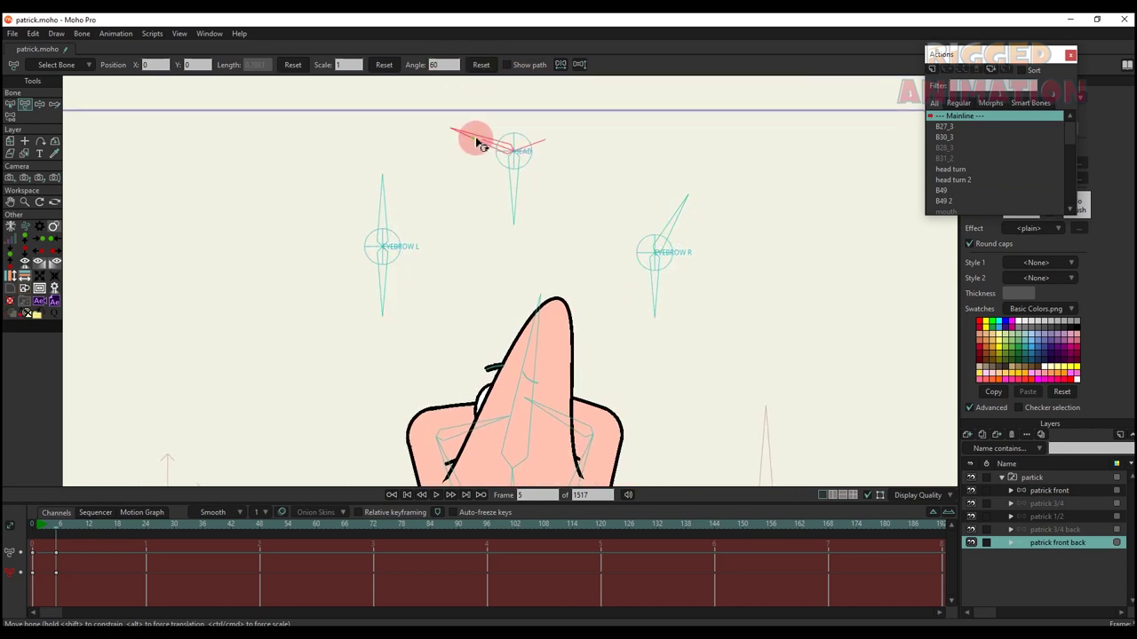
- Turn the HEAD dial and head bone the opposite way, and rotate the EYEBROW R bones, resetting their angles
drag(476, 140, 716, 278)
drag(520, 335, 460, 312)
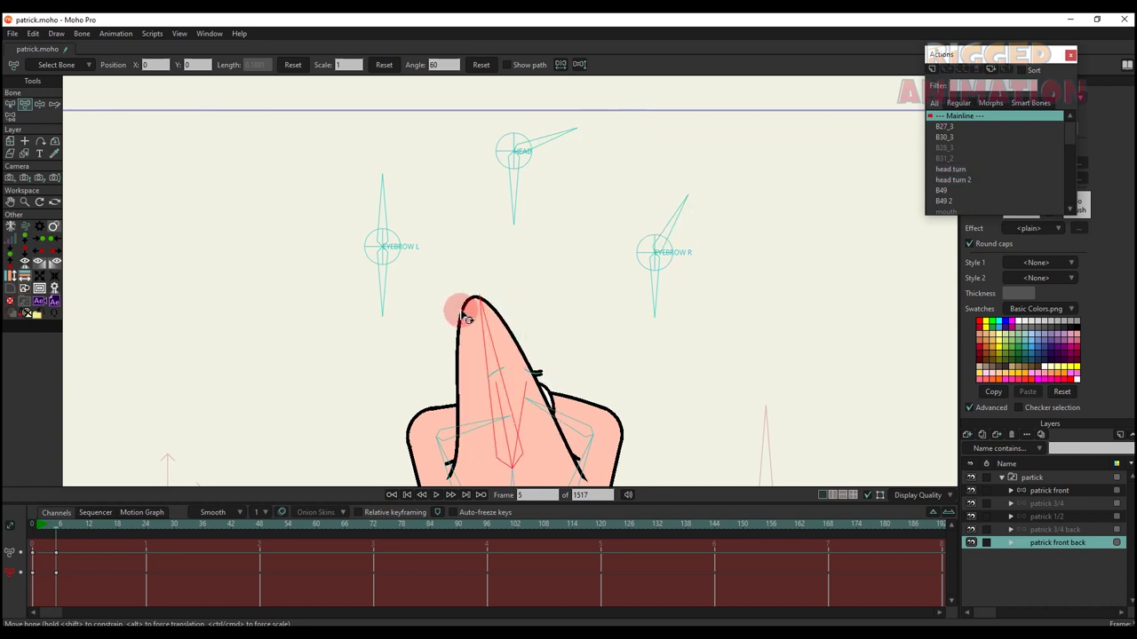
mouse_move(667, 226)
mouse_down()
mouse_move(705, 219)
mouse_move(612, 175)
mouse_move(658, 238)
mouse_up()
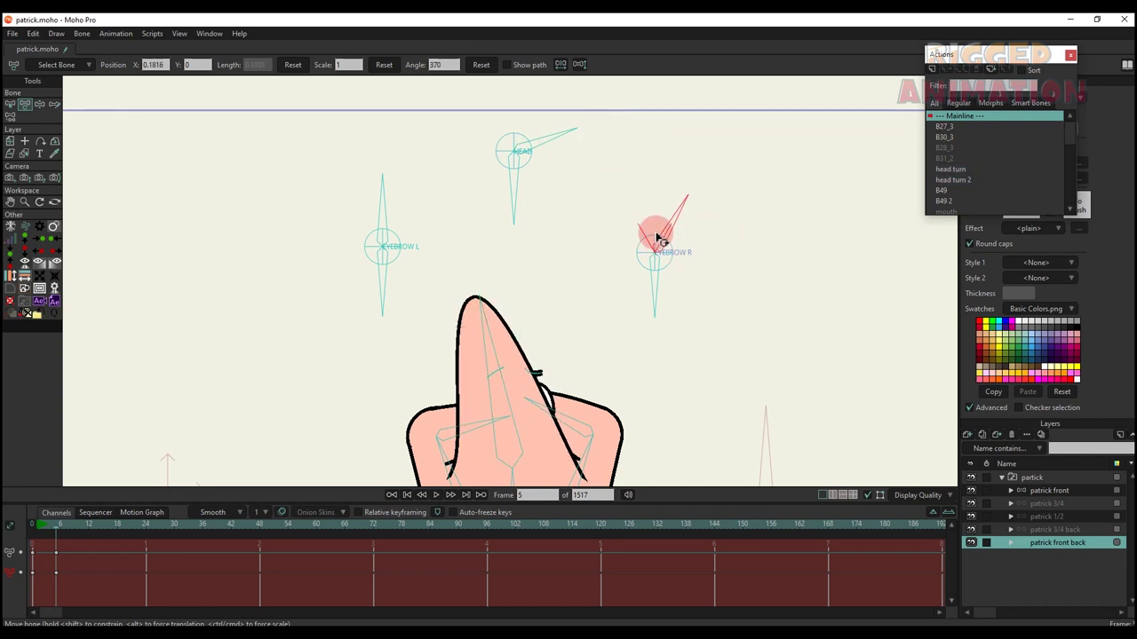
drag(686, 197, 505, 209)
click(480, 66)
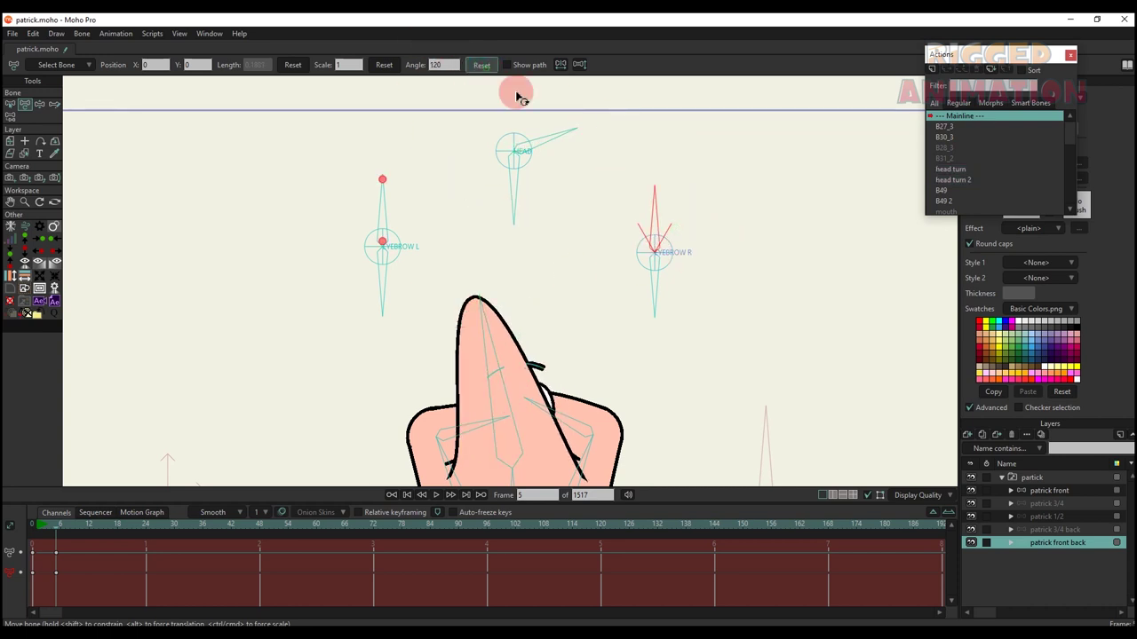
drag(642, 272, 511, 246)
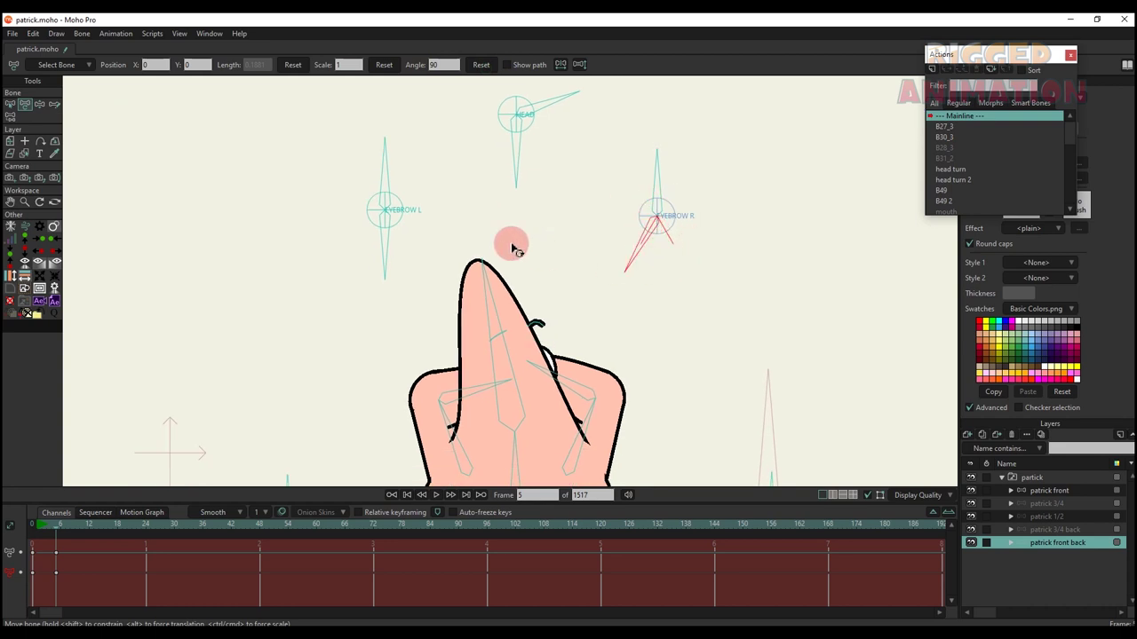
click(484, 67)
- Reset the angles of the HEAD dial bones and the head bone so the head faces straight back
drag(551, 109, 536, 89)
click(478, 67)
drag(520, 150, 555, 156)
click(483, 65)
click(500, 272)
drag(500, 272, 671, 175)
click(481, 65)
- Rotate the lower HEAD dial bone to both sides and tilt the head bone, resetting the angle of each
drag(418, 87, 423, 90)
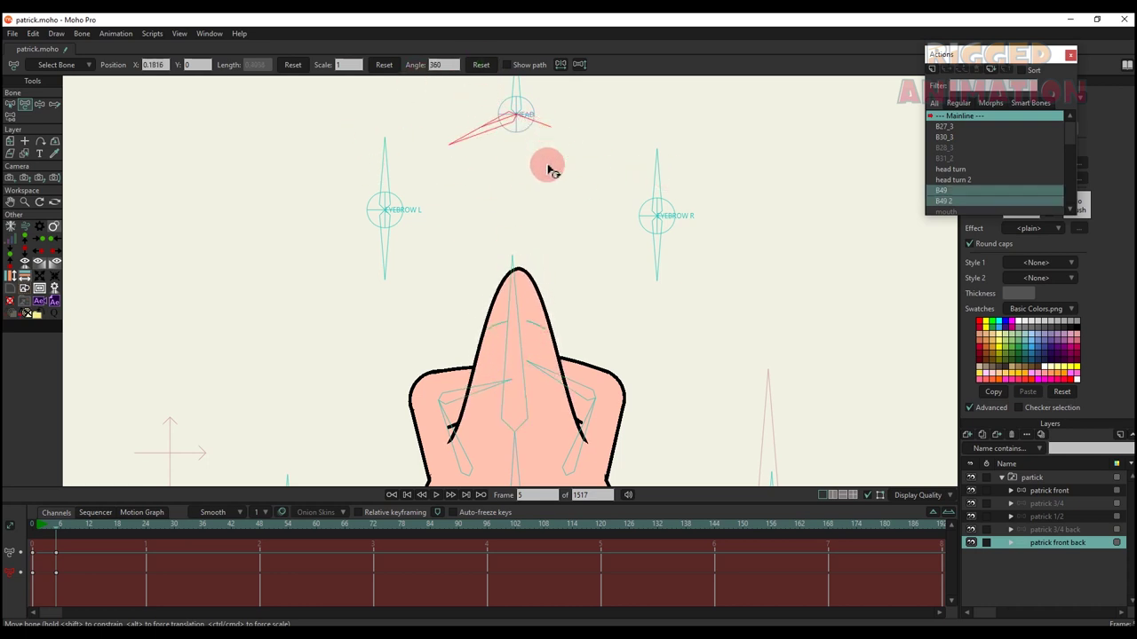
scroll(543, 173, down, 3)
drag(517, 139, 616, 172)
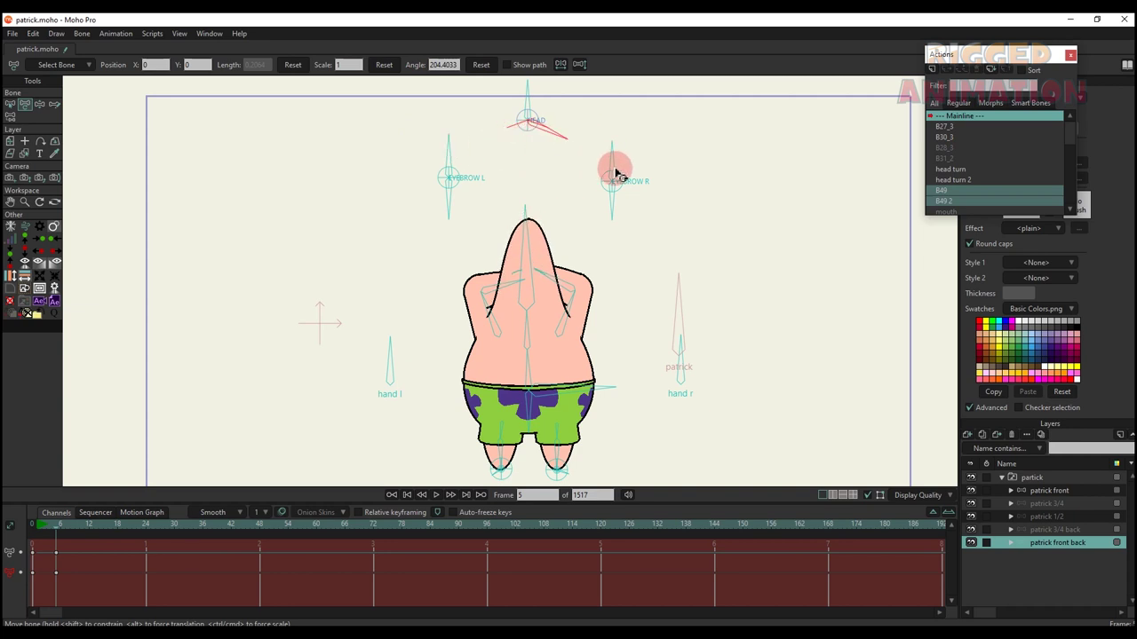
click(494, 66)
drag(524, 222, 454, 103)
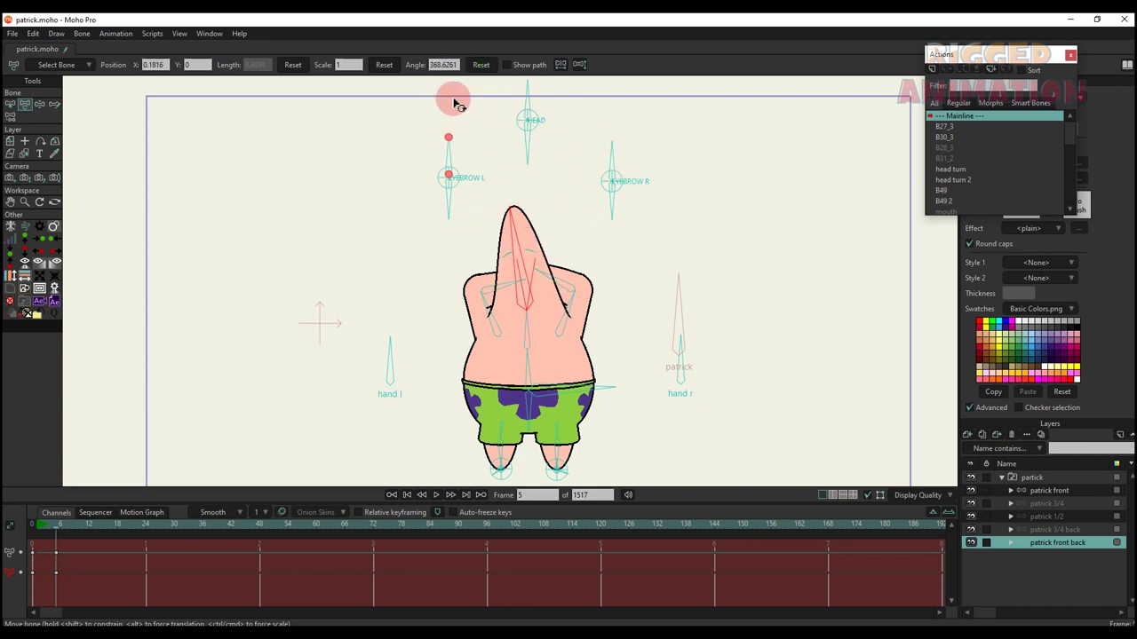
click(480, 65)
- Rotate the hand l and hand r bones to horizontal and back to switch each forearm's layering over the back
scroll(489, 287, up, 3)
click(370, 325)
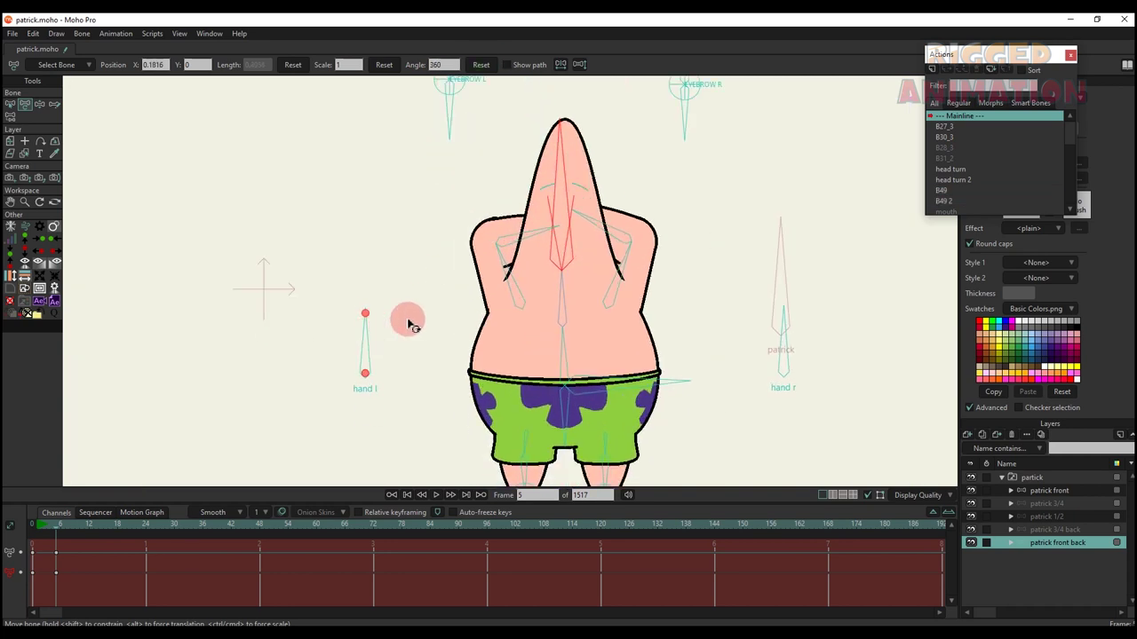
drag(408, 324, 475, 418)
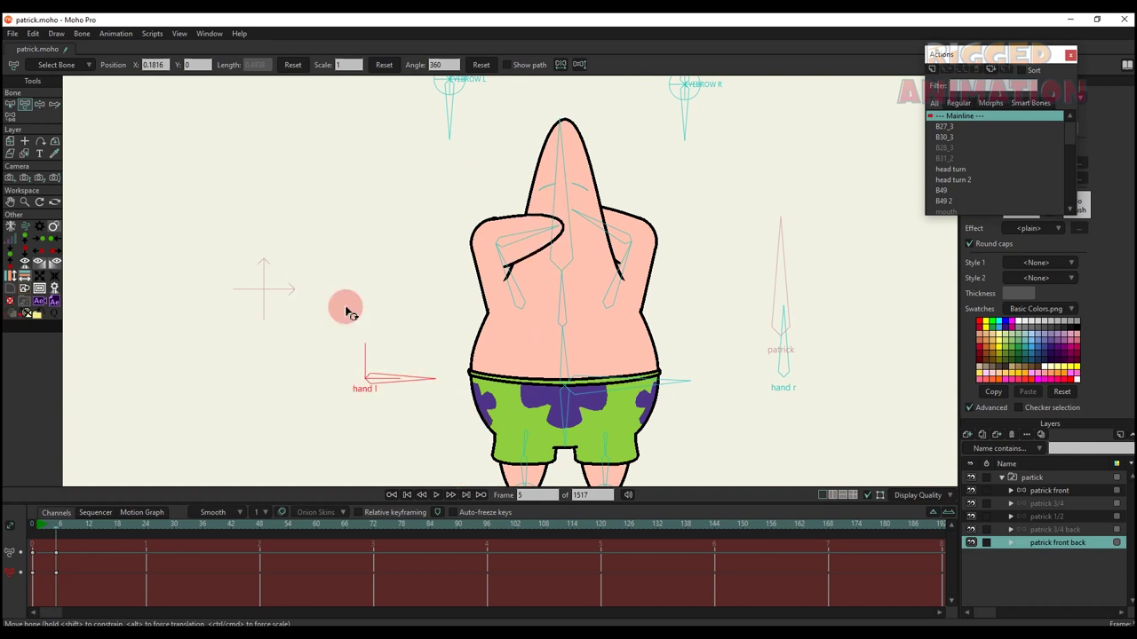
drag(345, 308, 290, 249)
drag(793, 353, 683, 391)
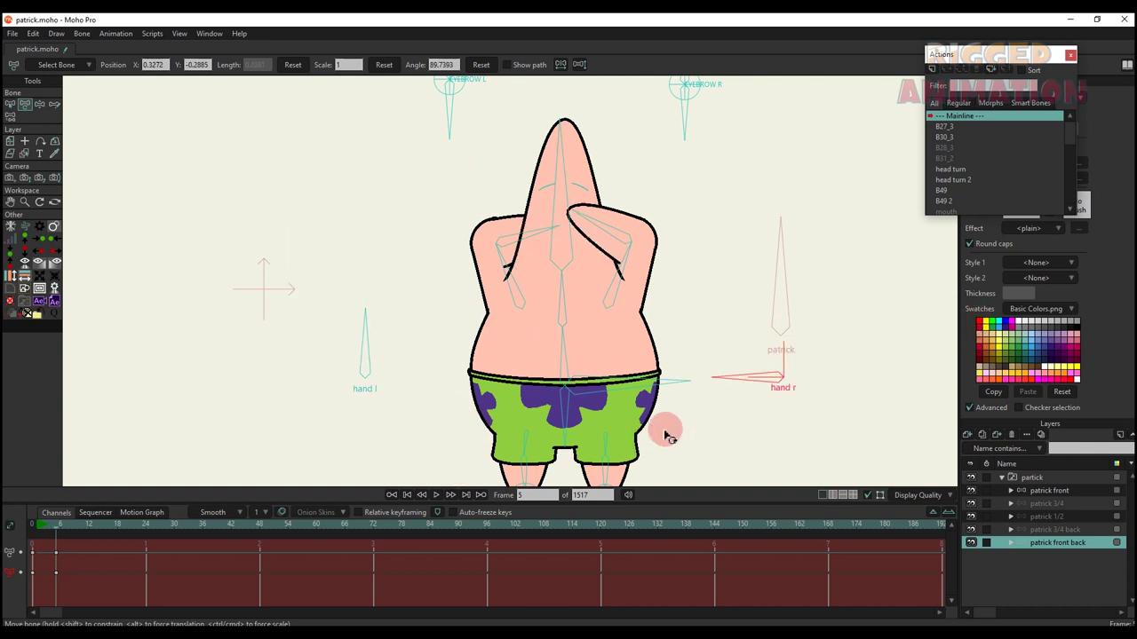
drag(620, 456, 807, 314)
- Tilt the hip and torso bones of the front back view, resetting the angle of each
scroll(654, 325, down, 2)
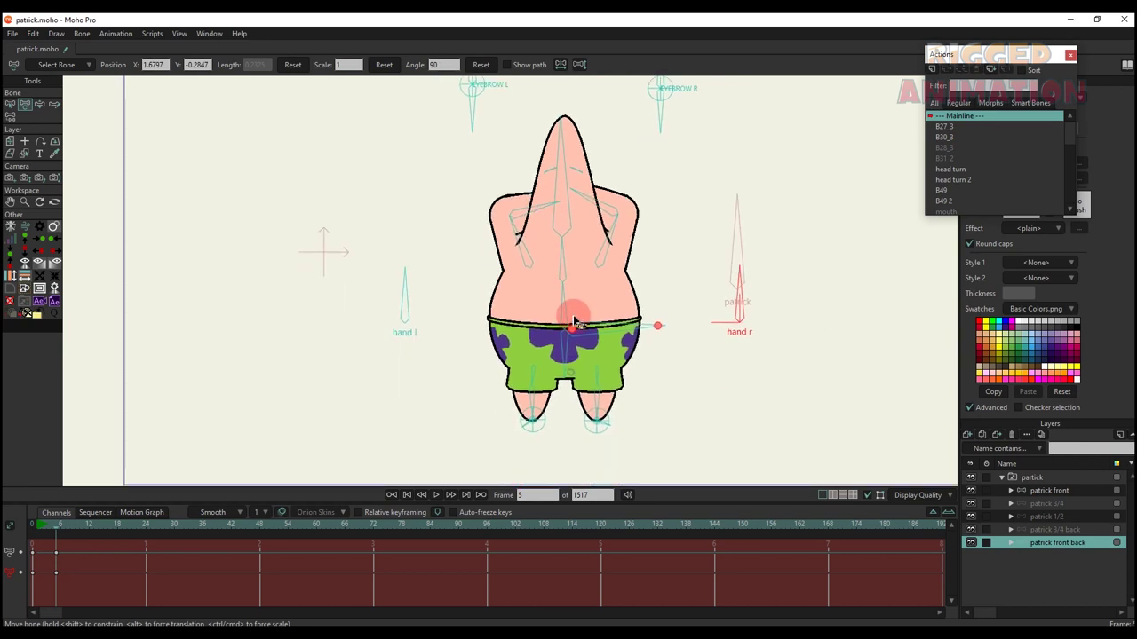
scroll(573, 333, up, 3)
mouse_move(572, 357)
mouse_down()
mouse_move(586, 359)
mouse_move(551, 355)
mouse_up()
click(464, 62)
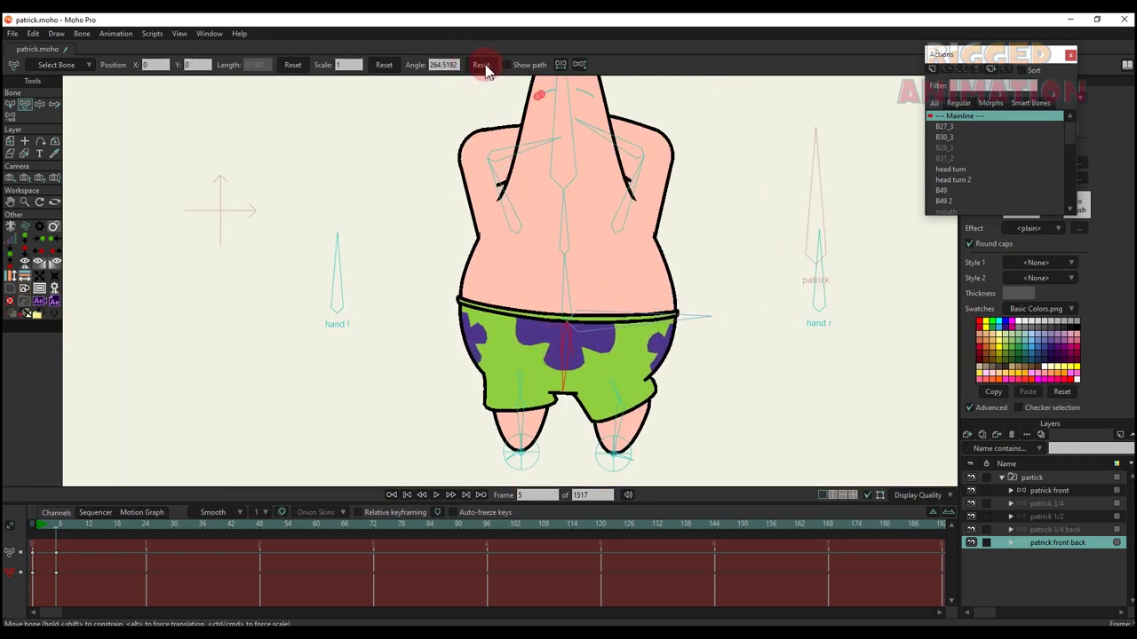
click(485, 66)
mouse_move(577, 293)
mouse_down()
mouse_move(638, 282)
mouse_move(618, 267)
mouse_move(582, 308)
mouse_up()
scroll(589, 274, down, 2)
mouse_move(581, 308)
mouse_down()
mouse_move(538, 308)
mouse_move(593, 301)
mouse_up()
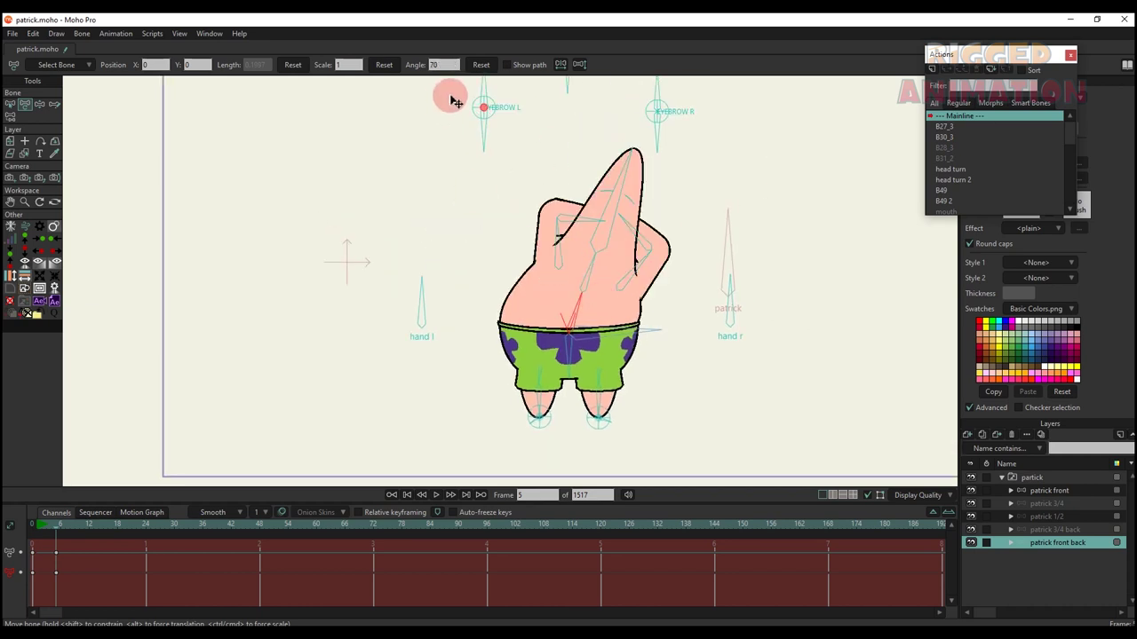
click(484, 67)
- Shift the body bone at the waist to bend the legs, and reposition both foot targets in the front back view
scroll(586, 359, up, 2)
mouse_move(559, 299)
mouse_down()
mouse_move(568, 334)
mouse_move(562, 307)
mouse_up()
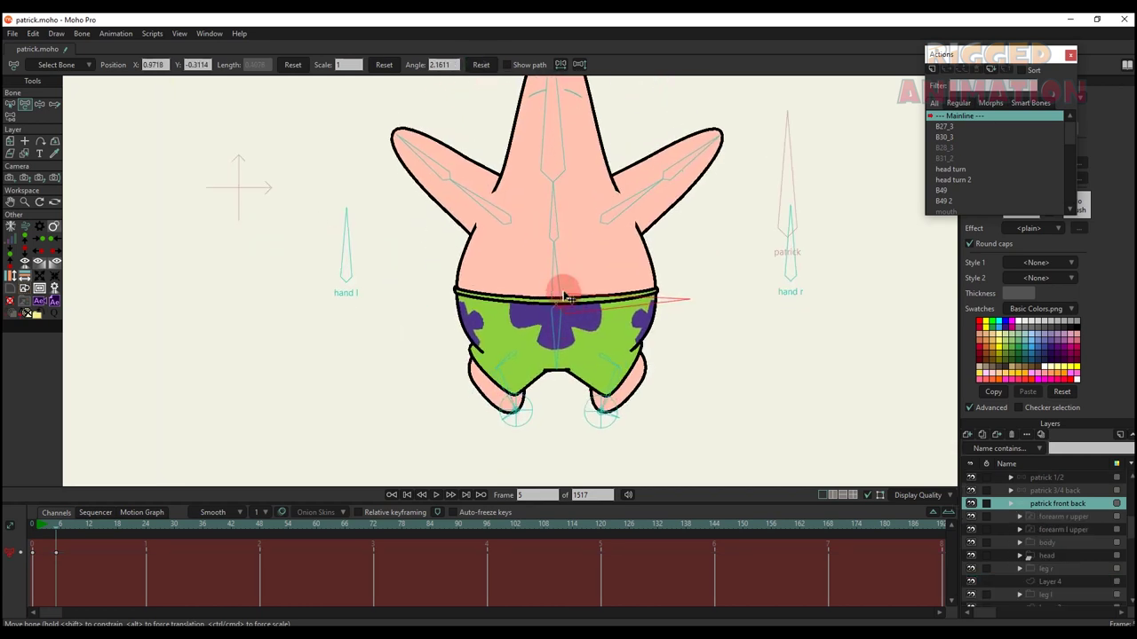
drag(516, 417, 517, 452)
click(594, 426)
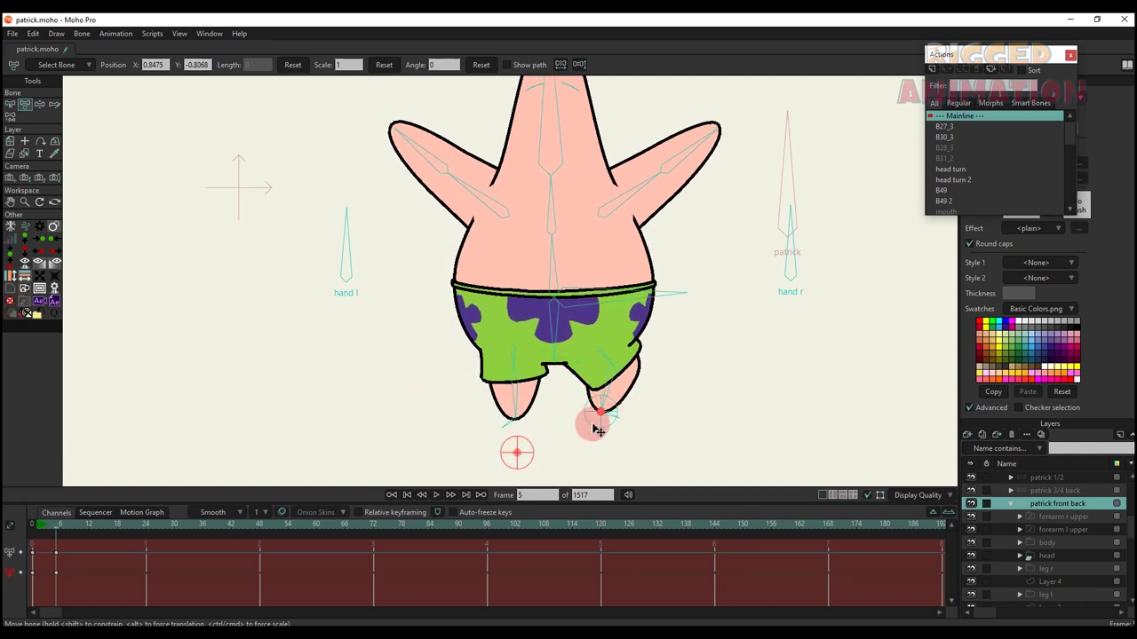
drag(595, 421, 491, 444)
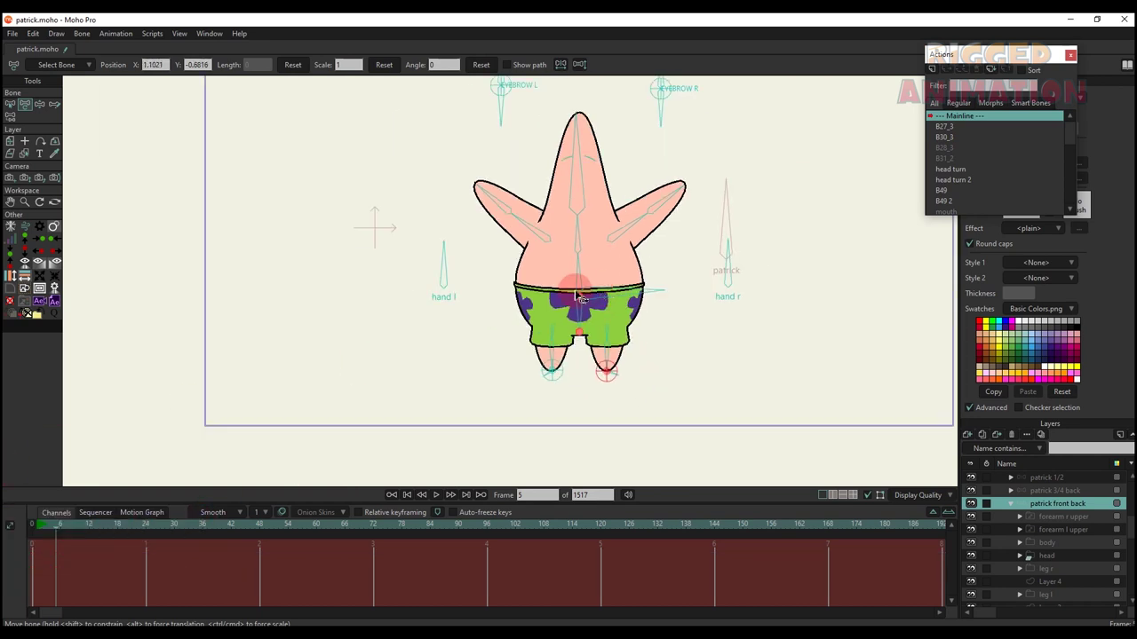
- Tilt the torso and hip bones of the front back view again, and clear their keyframes from the timeline
mouse_move(576, 270)
mouse_down()
mouse_move(557, 273)
mouse_move(586, 273)
mouse_up()
click(481, 65)
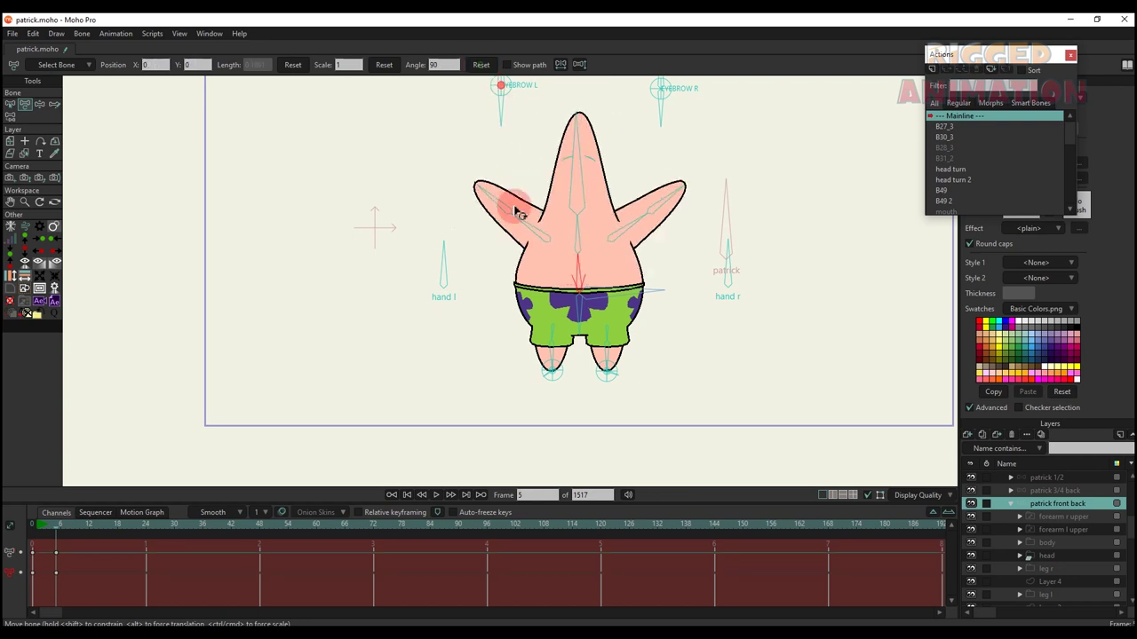
drag(575, 316, 539, 315)
right_click(10, 554)
click(62, 534)
- Select the partick parent layer and swing the patrick bone at frame 24 to switch between the character's views
scroll(581, 274, down, 2)
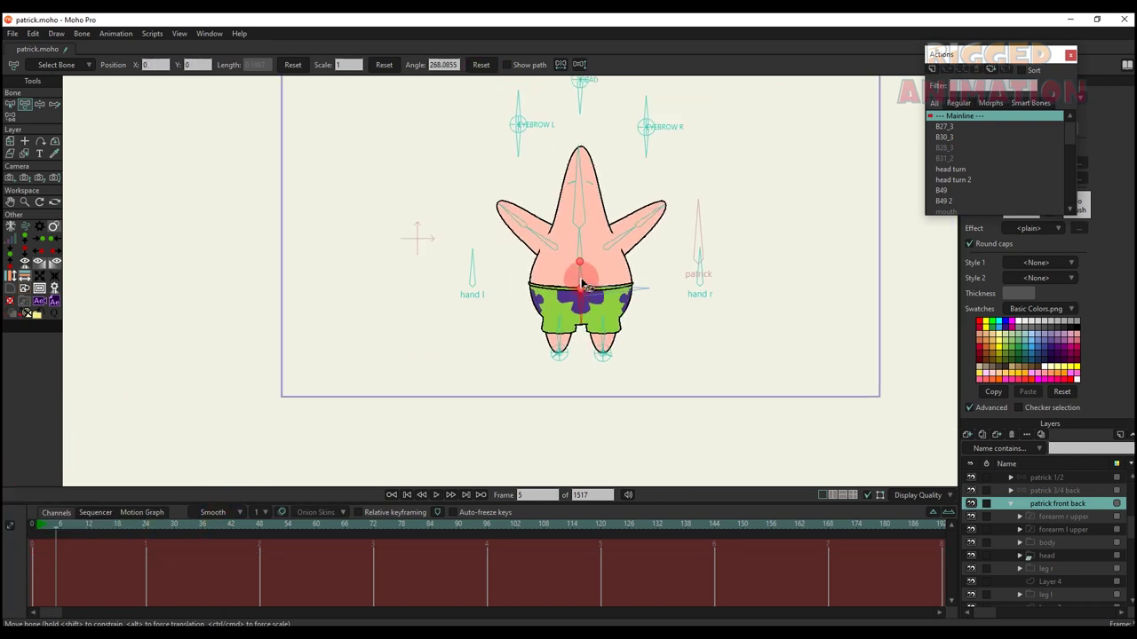
drag(580, 275, 552, 326)
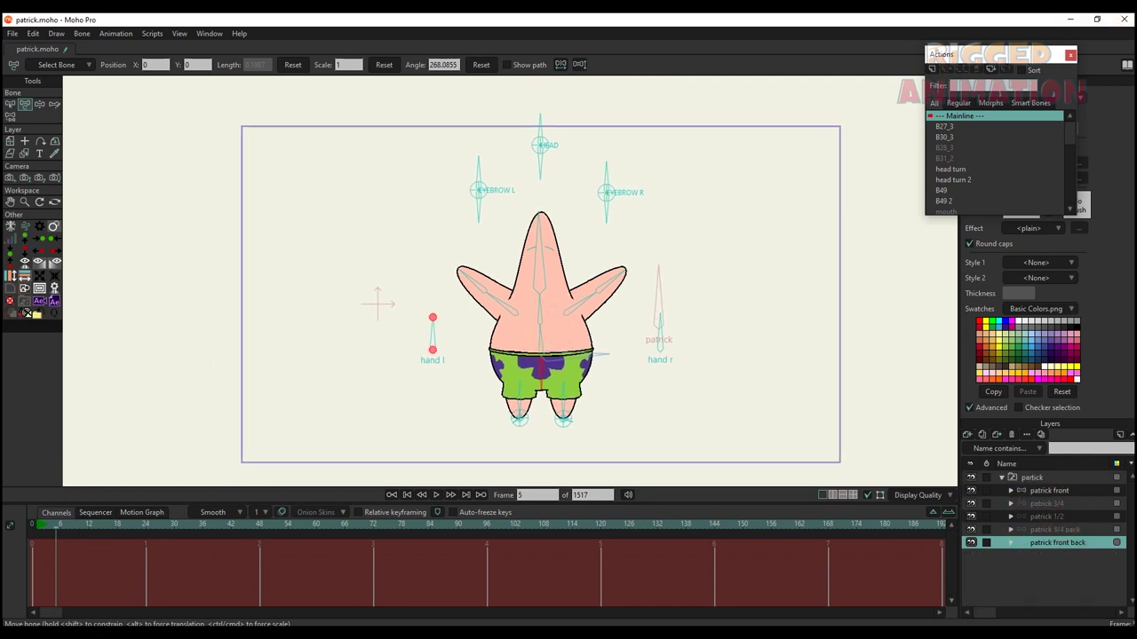
mouse_move(452, 633)
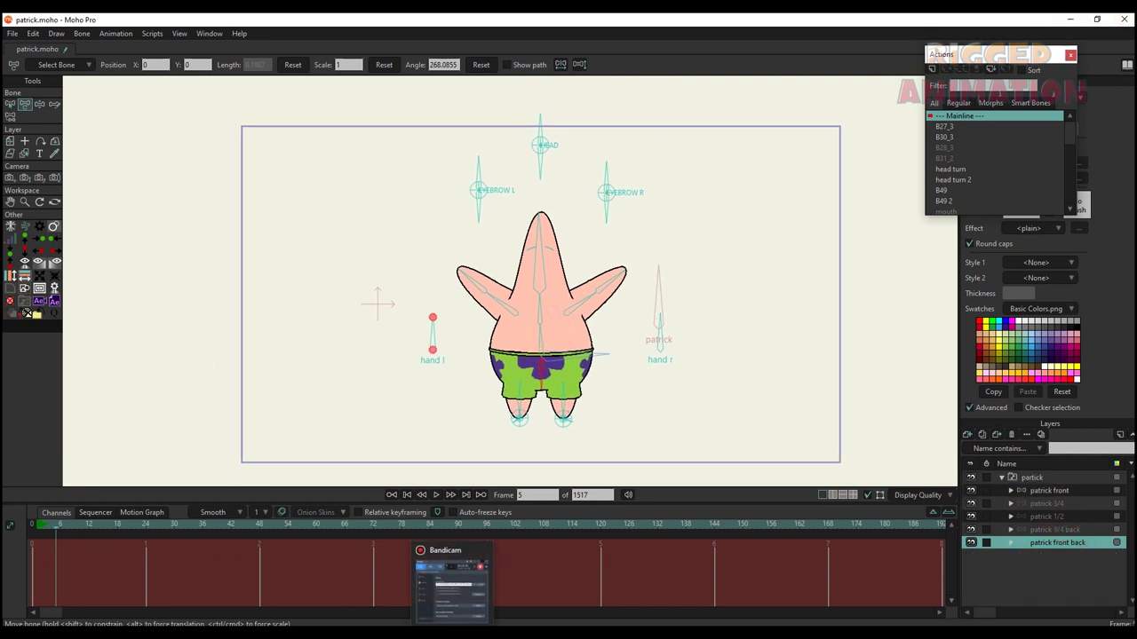
click(1030, 477)
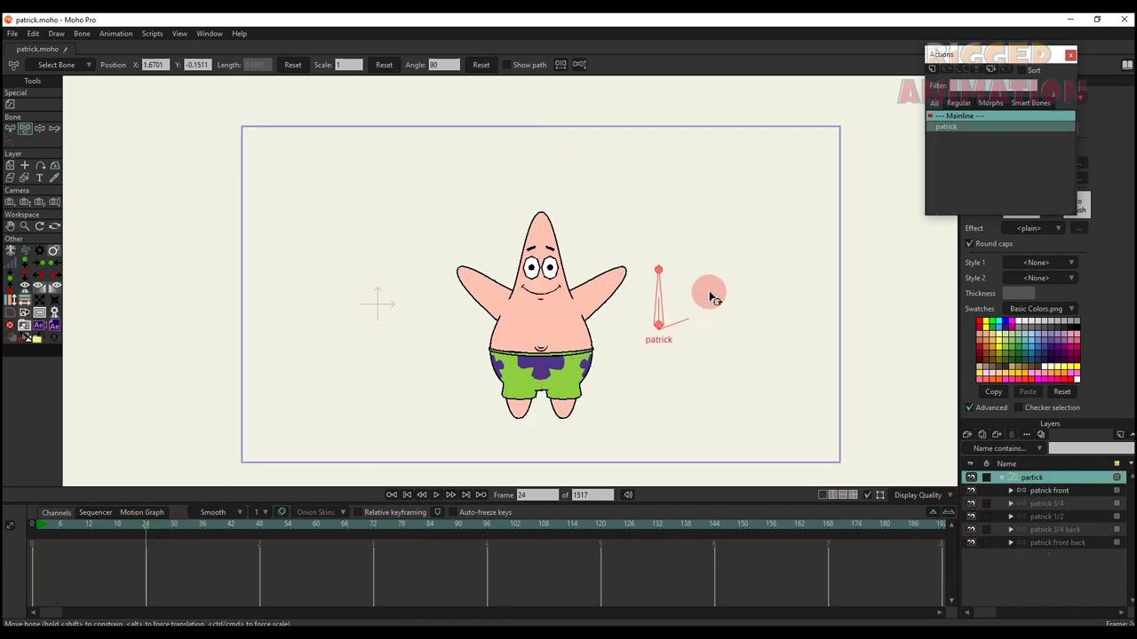
drag(677, 291, 682, 247)
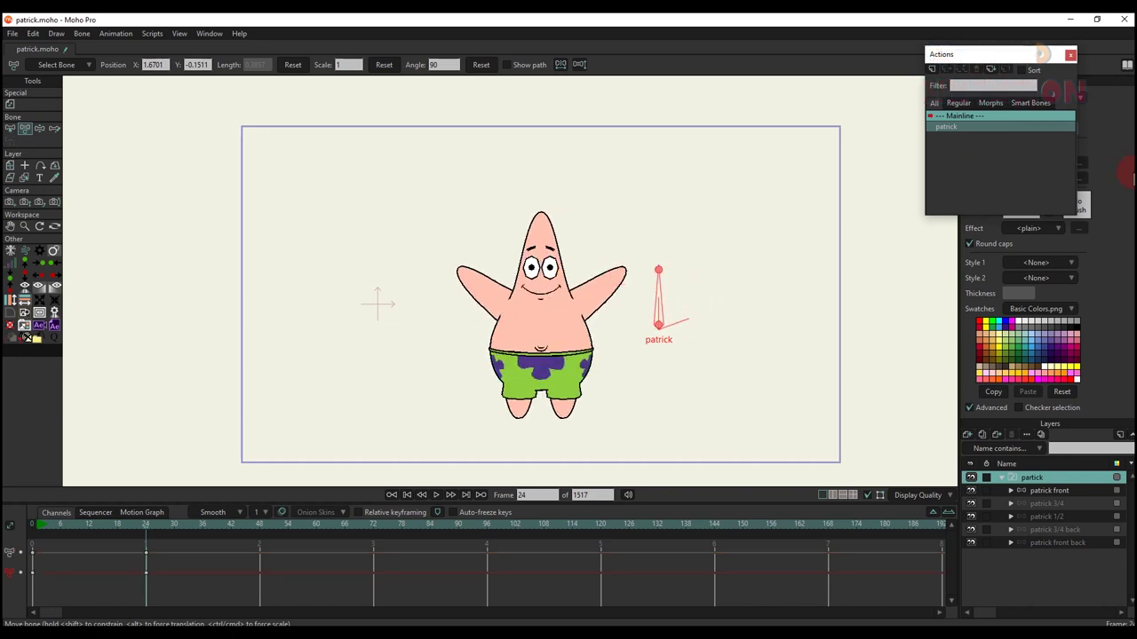